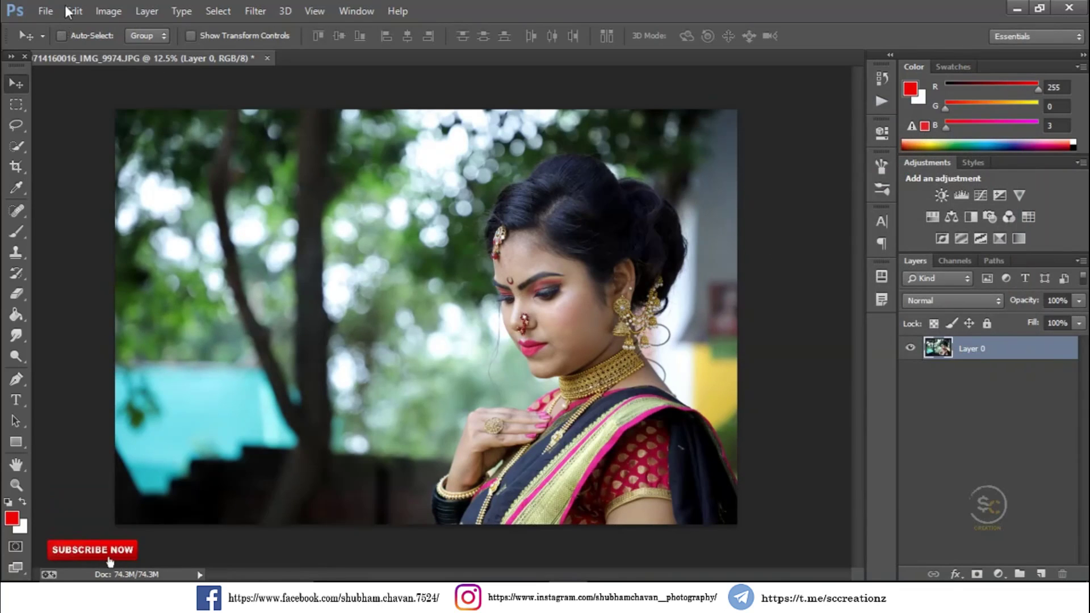
Apply Curves to Layer 0 with a midtone point at input 127, output 133 and a shadow point at input 16, output 4
click(113, 11)
mouse_move(153, 49)
click(493, 81)
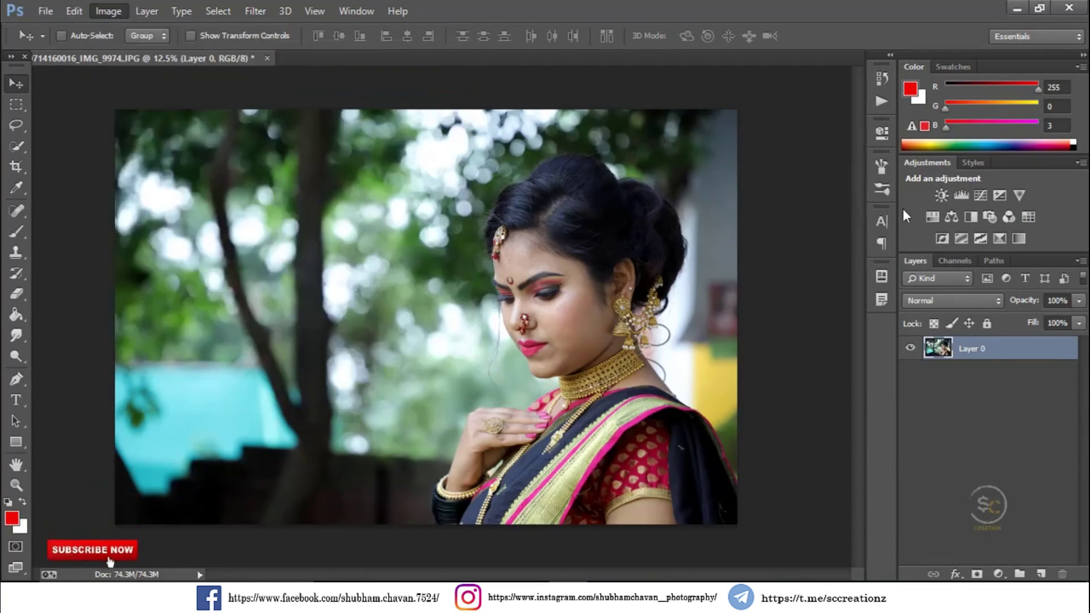
click(905, 188)
drag(761, 83, 858, 97)
click(823, 263)
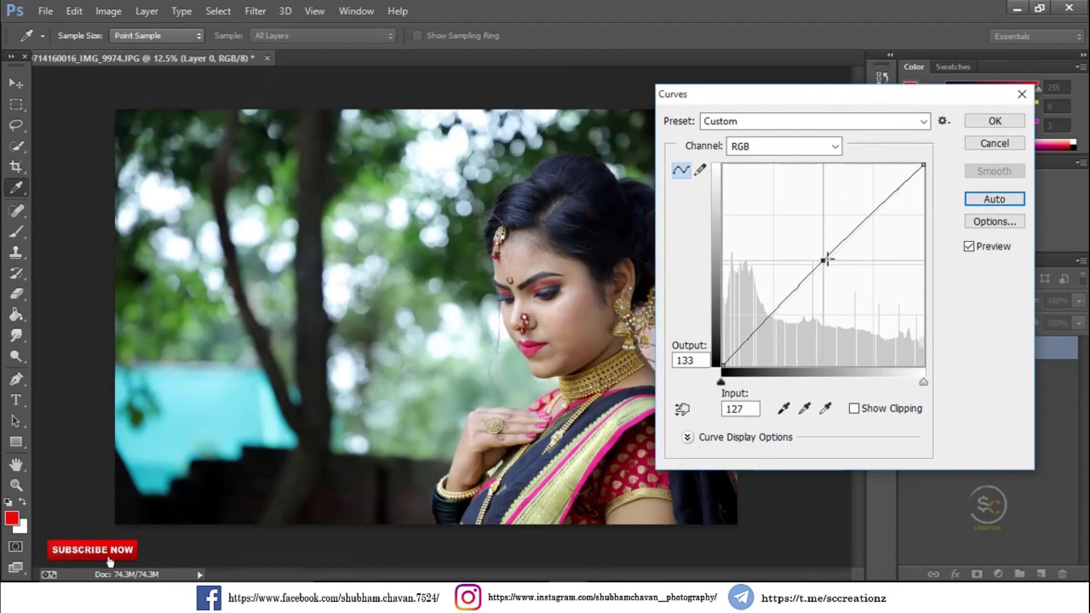
mouse_move(726, 364)
mouse_down()
mouse_move(738, 347)
mouse_move(736, 363)
mouse_up()
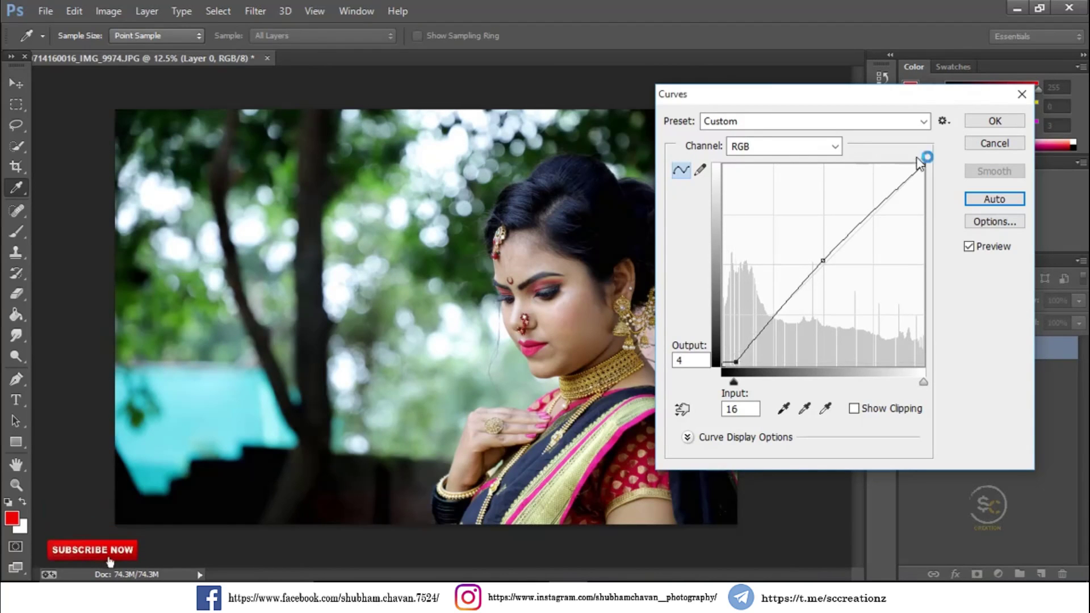
click(988, 119)
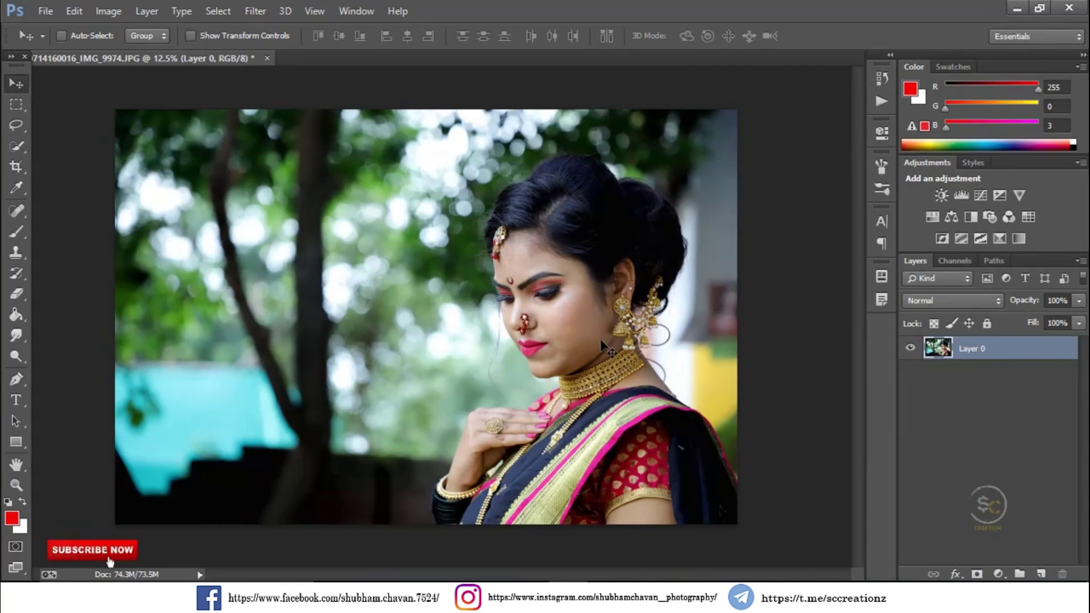
Duplicate Layer 0, keeping the default name Layer 0 copy
scroll(607, 320, up, 5)
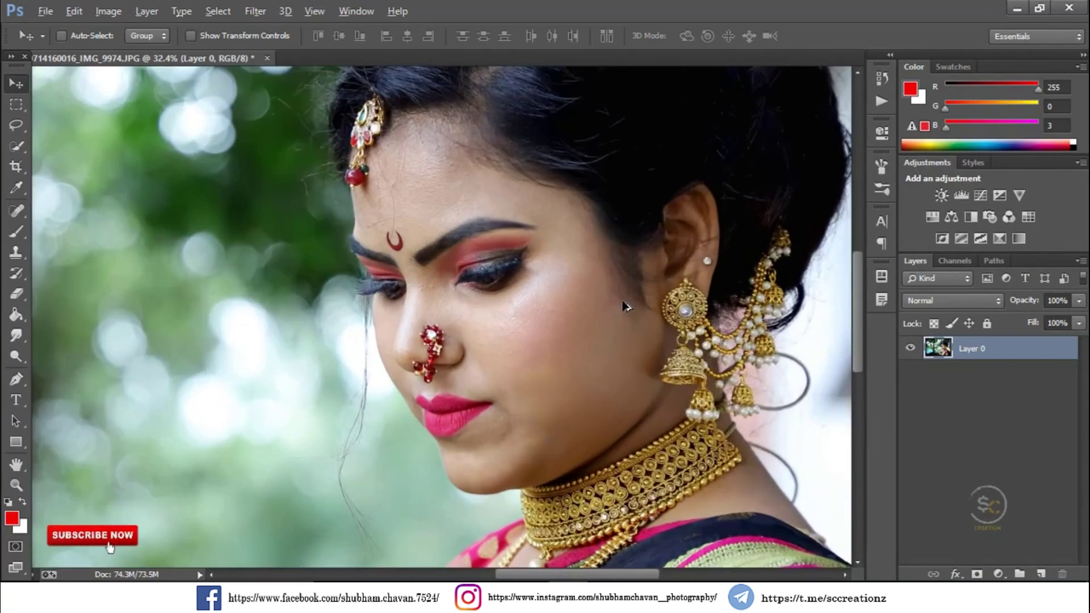
right_click(992, 352)
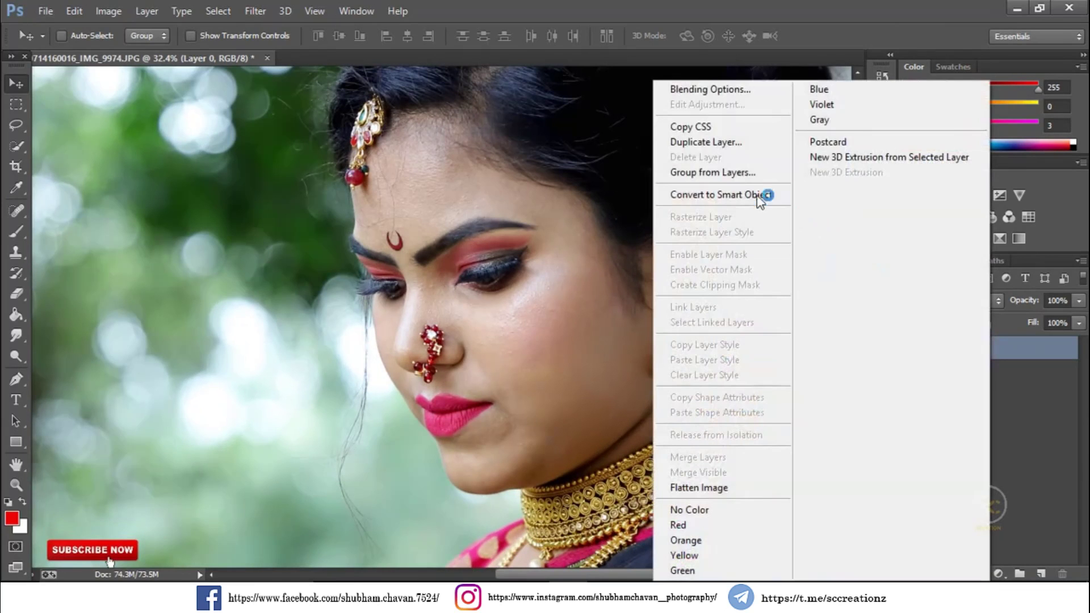
click(730, 145)
click(697, 177)
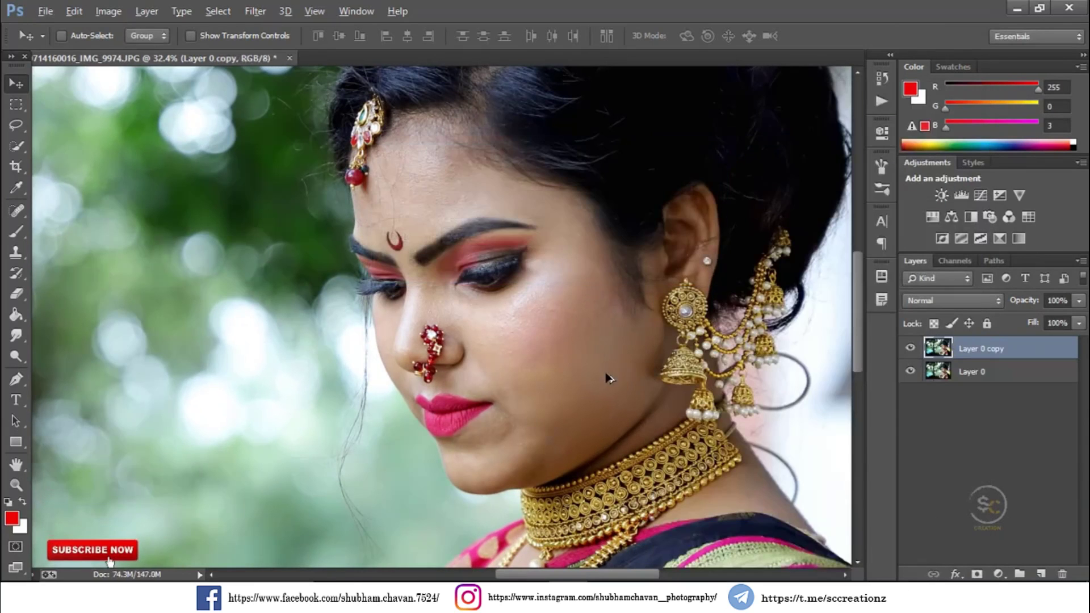
Heal the blemish on the cheek beside the mouth with the Spot Healing Brush at 50 px, Content-Aware
scroll(591, 377, up, 3)
click(23, 210)
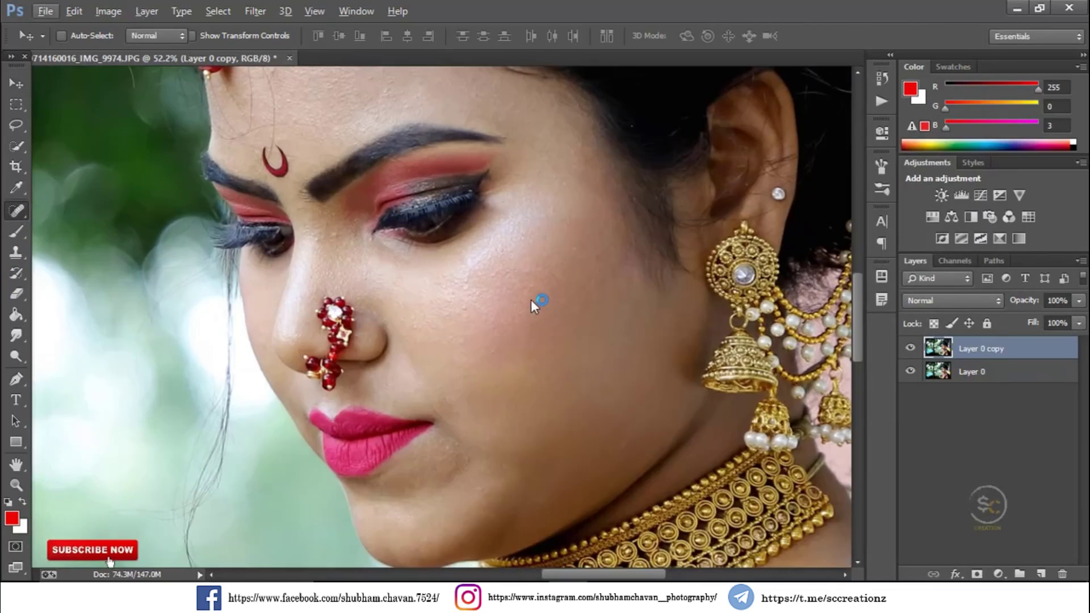
scroll(534, 304, up, 1)
scroll(457, 322, up, 2)
scroll(457, 322, up, 1)
mouse_move(452, 382)
mouse_down()
mouse_move(447, 423)
mouse_move(434, 394)
mouse_up()
scroll(282, 311, up, 2)
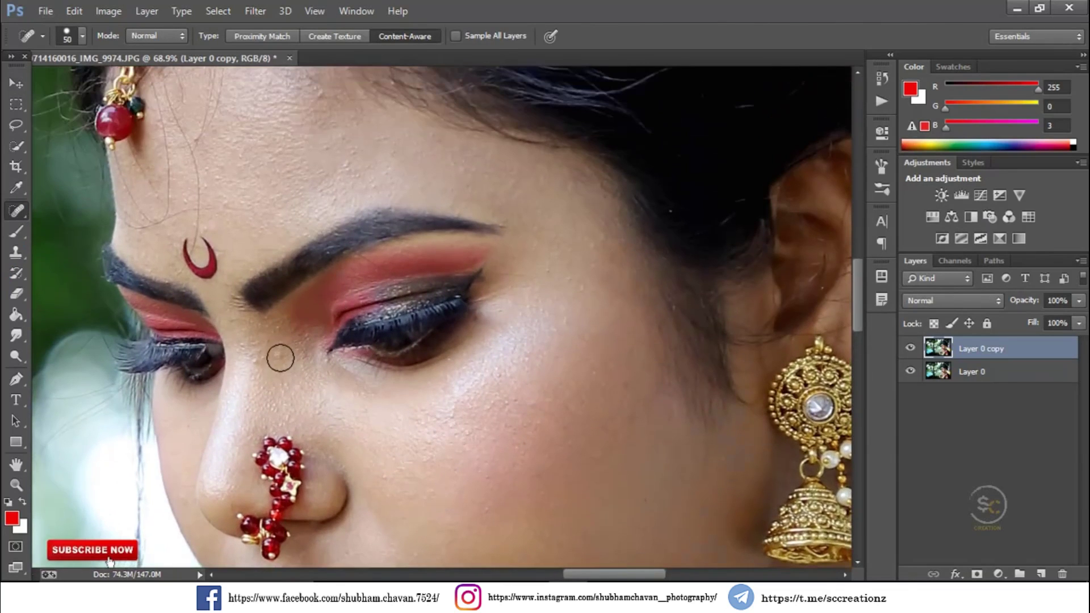
Spot-heal the blemishes on the forehead, above the inner eyebrow and near the hairline
scroll(289, 269, up, 2)
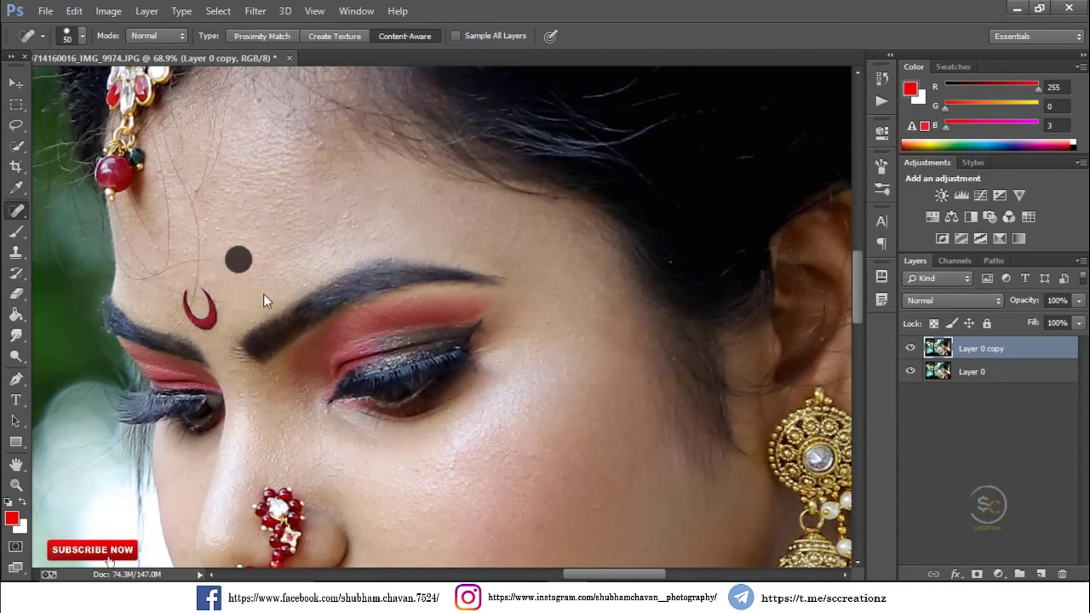
click(247, 310)
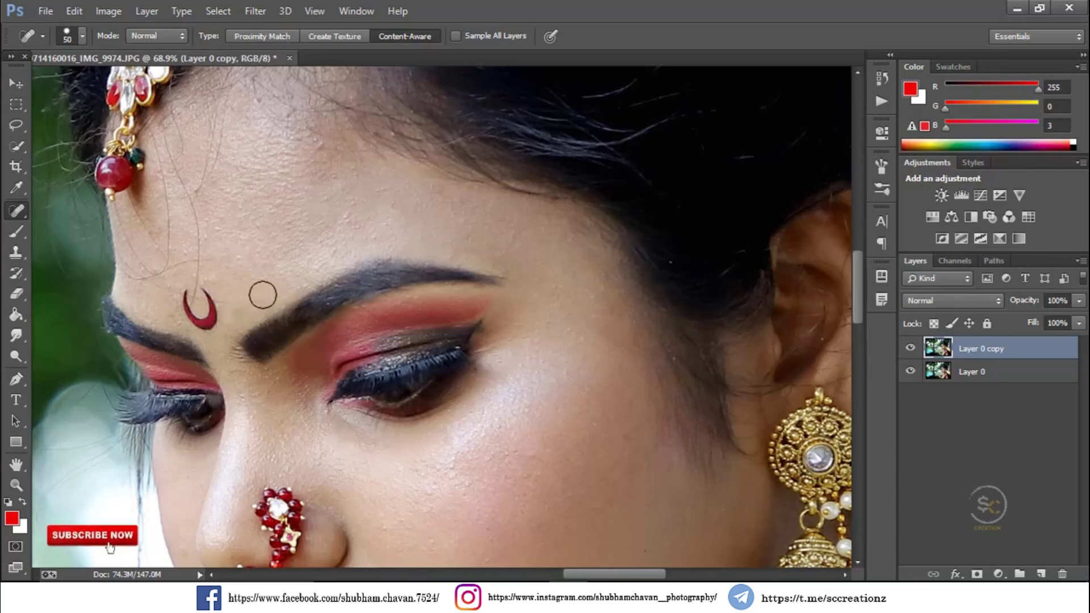
scroll(314, 214, down, 1)
scroll(318, 190, up, 1)
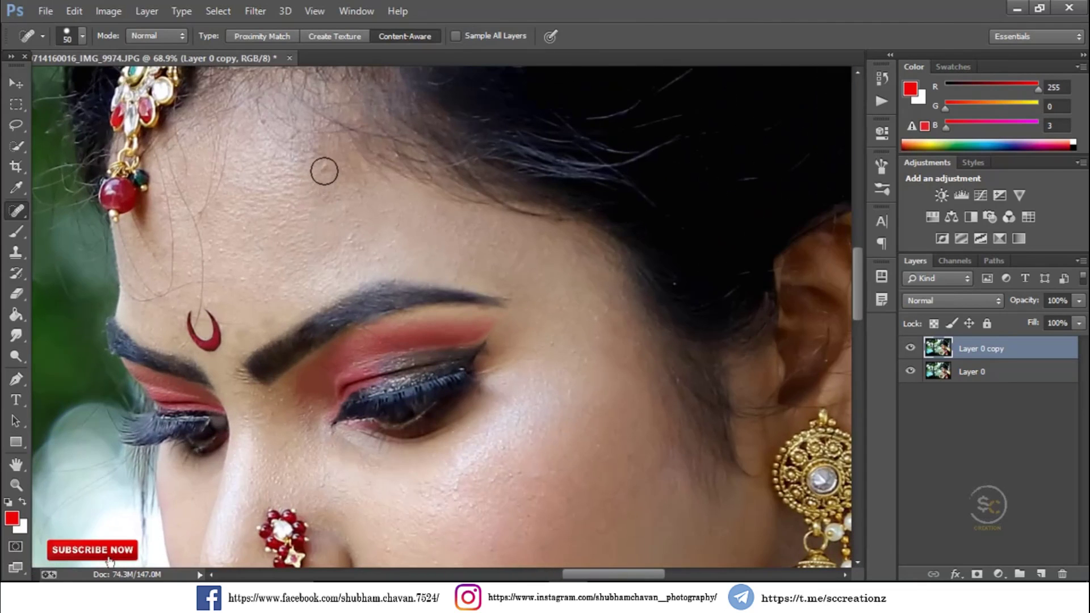
click(264, 134)
scroll(344, 188, down, 3)
scroll(484, 306, up, 1)
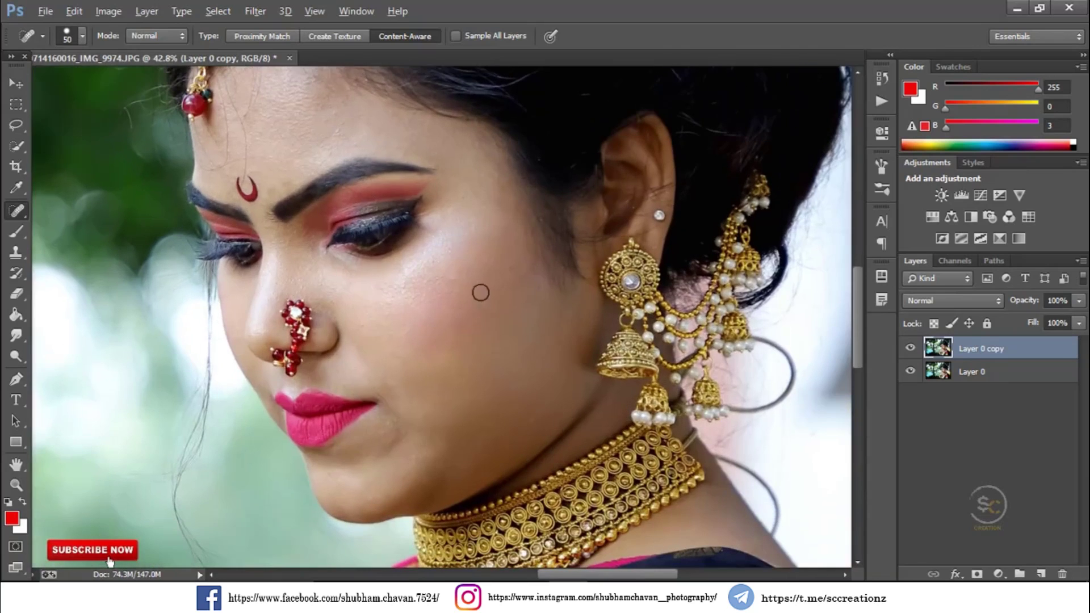
Open the Imagenomic Portraiture filter on Layer 0 copy and inspect the cheek skin up close
click(259, 9)
mouse_move(325, 346)
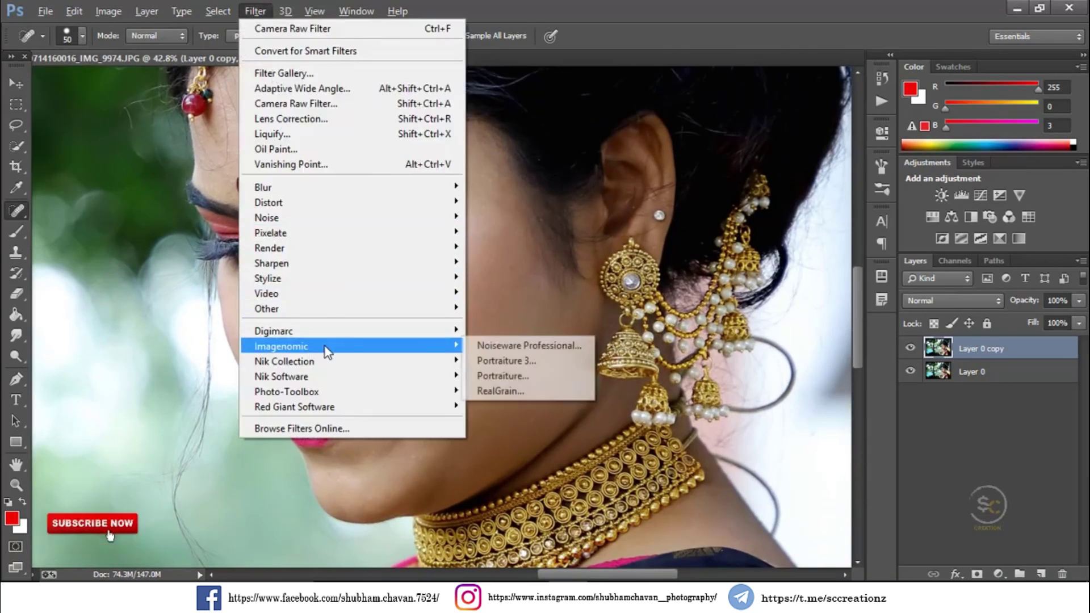
click(517, 376)
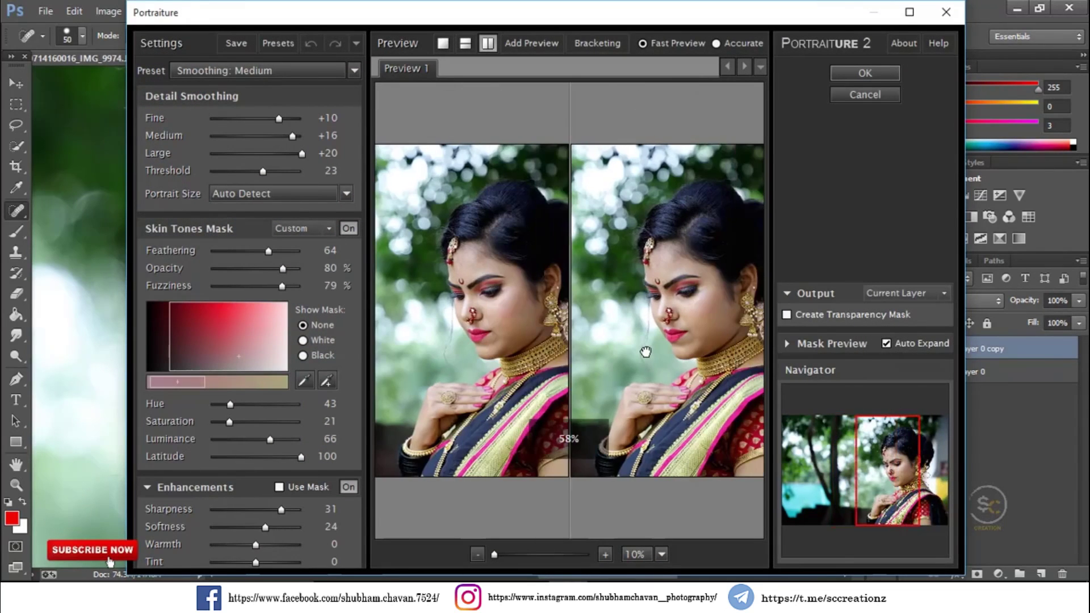
ctrl+click(676, 315)
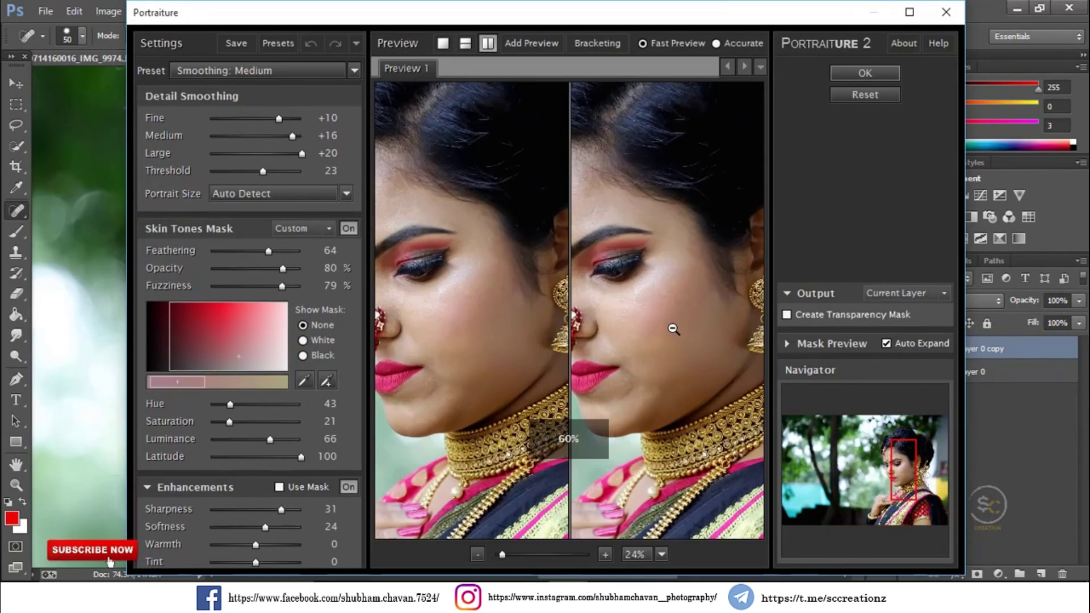
ctrl+click(673, 328)
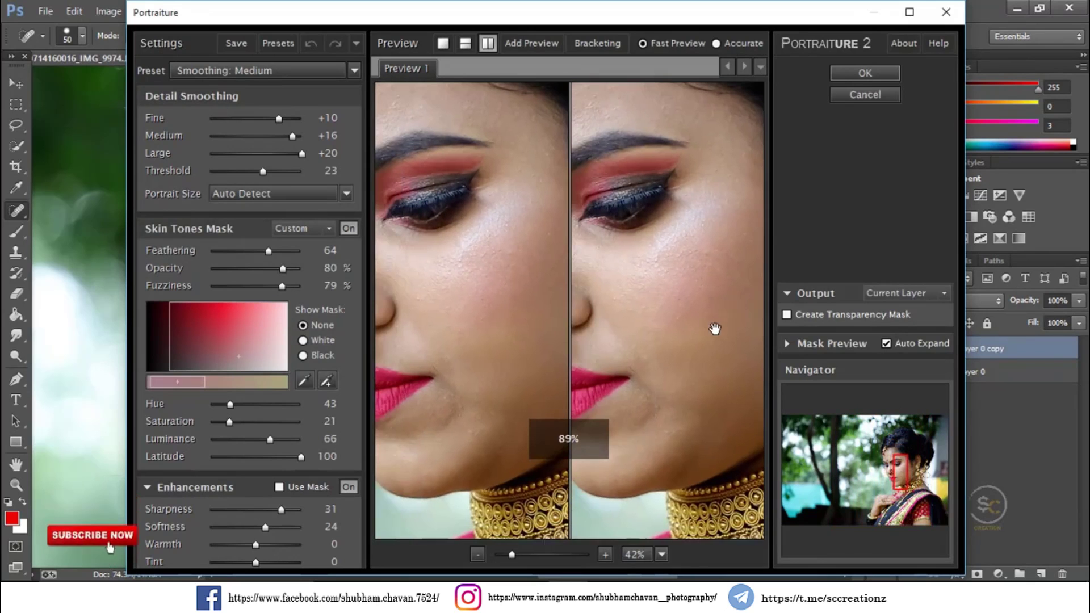
ctrl+click(720, 330)
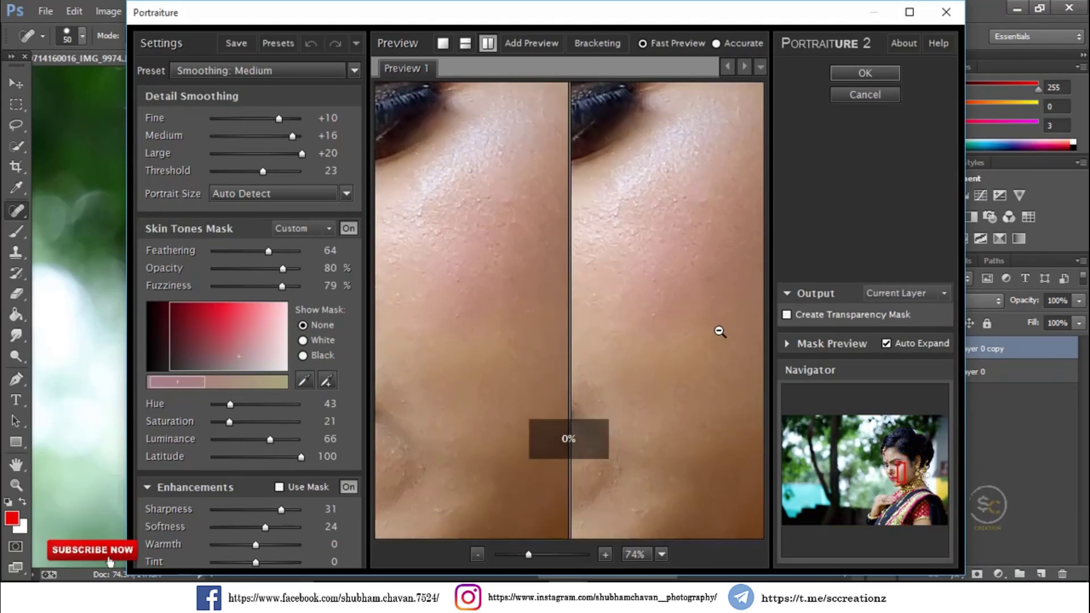
alt+click(678, 286)
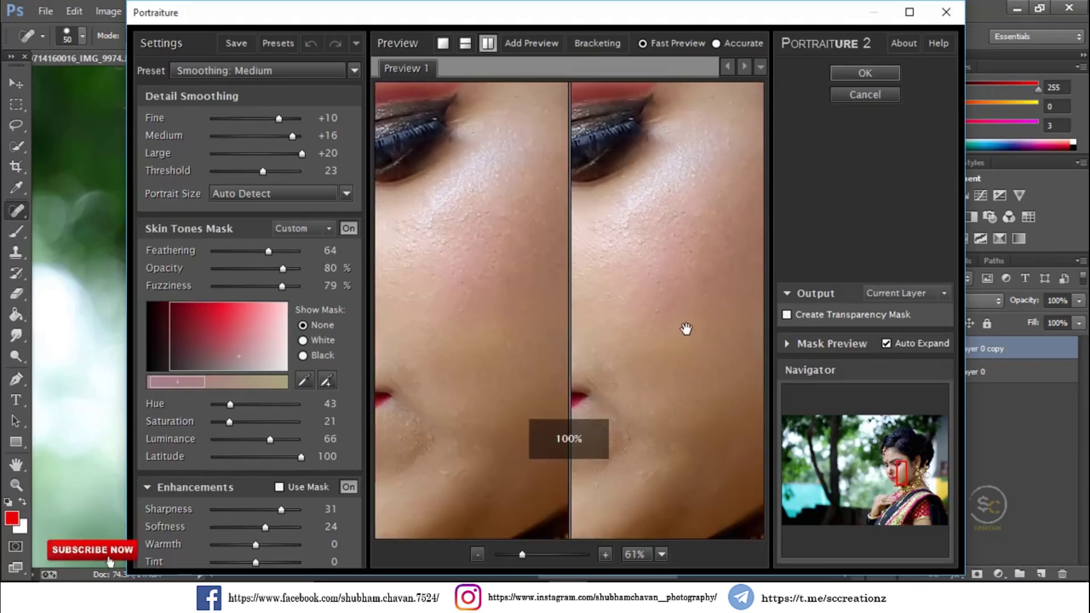
Sample the cheek's skin tone for Portraiture's skin tones mask and apply the smoothing to the layer
click(328, 380)
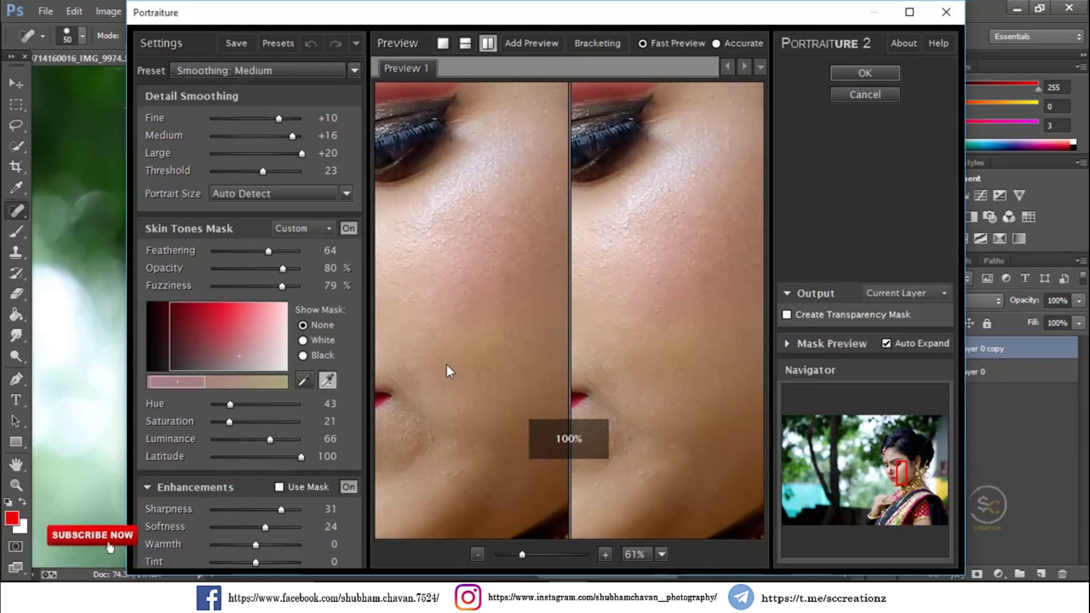
click(504, 327)
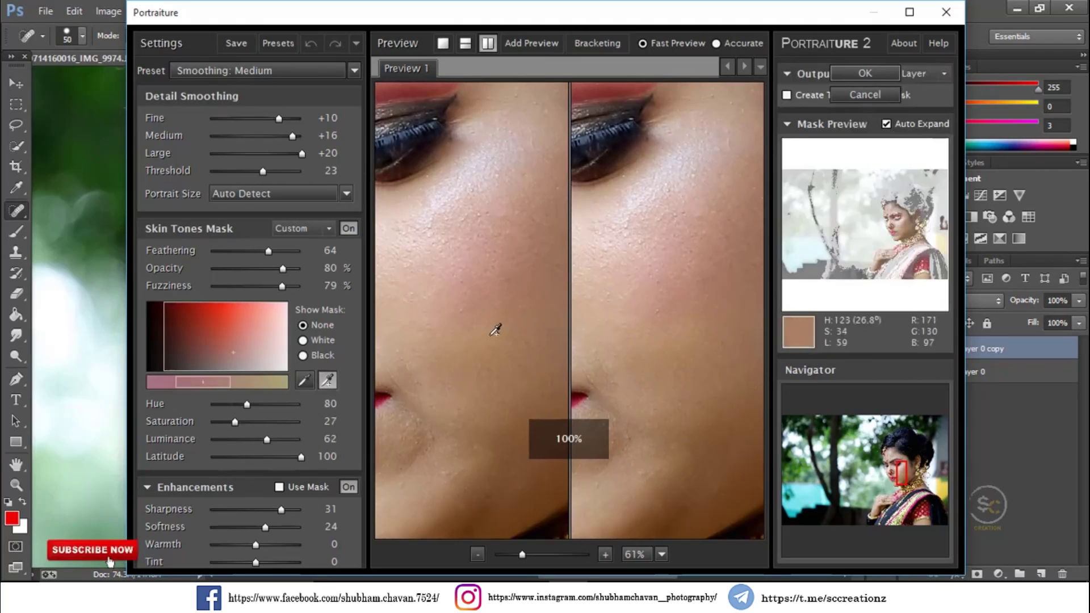
click(495, 329)
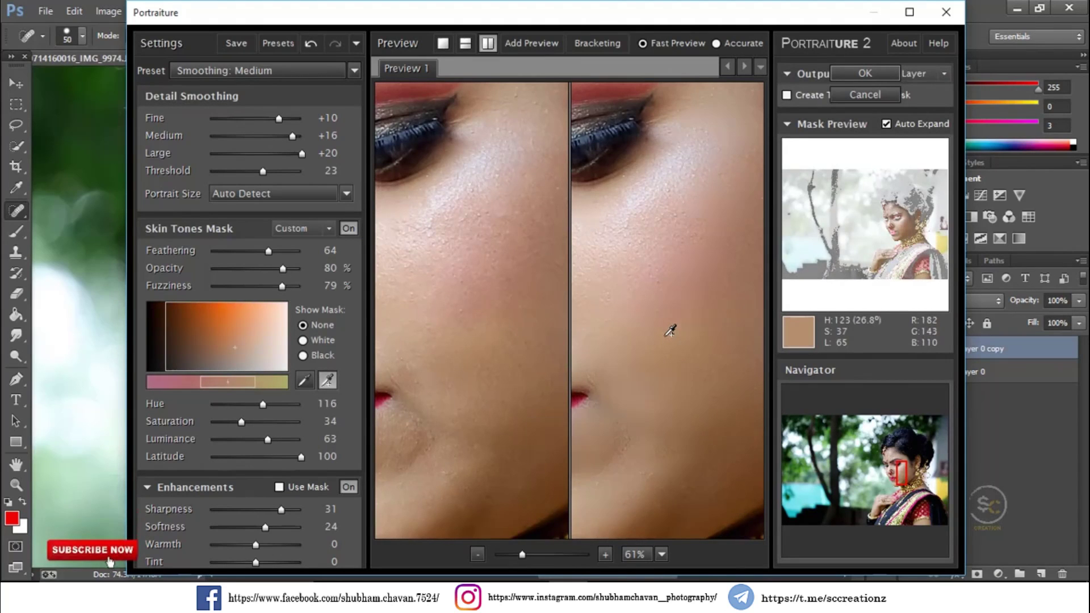
click(329, 384)
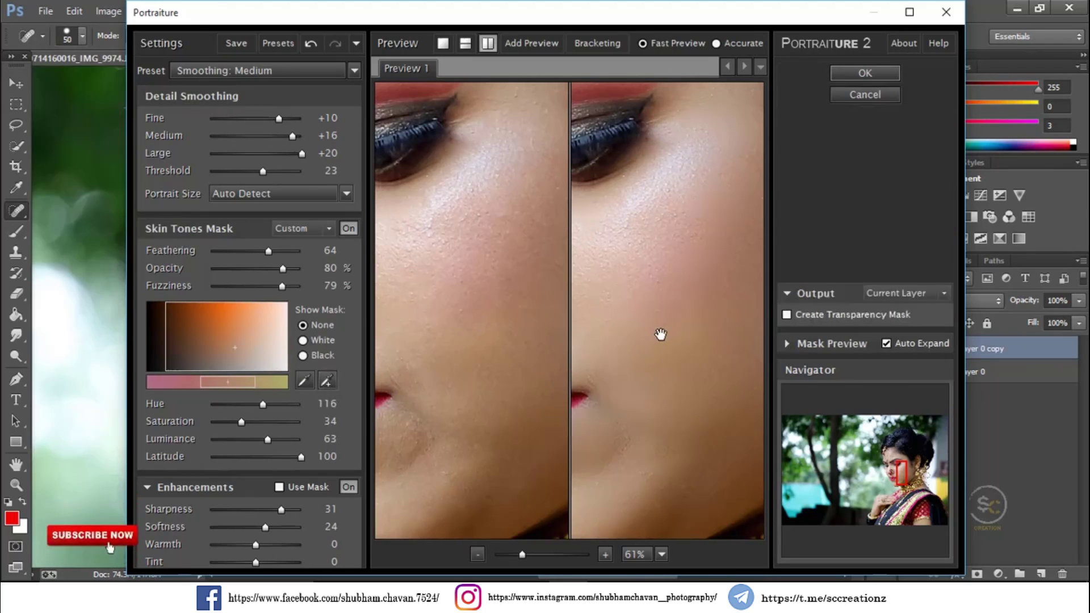
drag(676, 322, 698, 323)
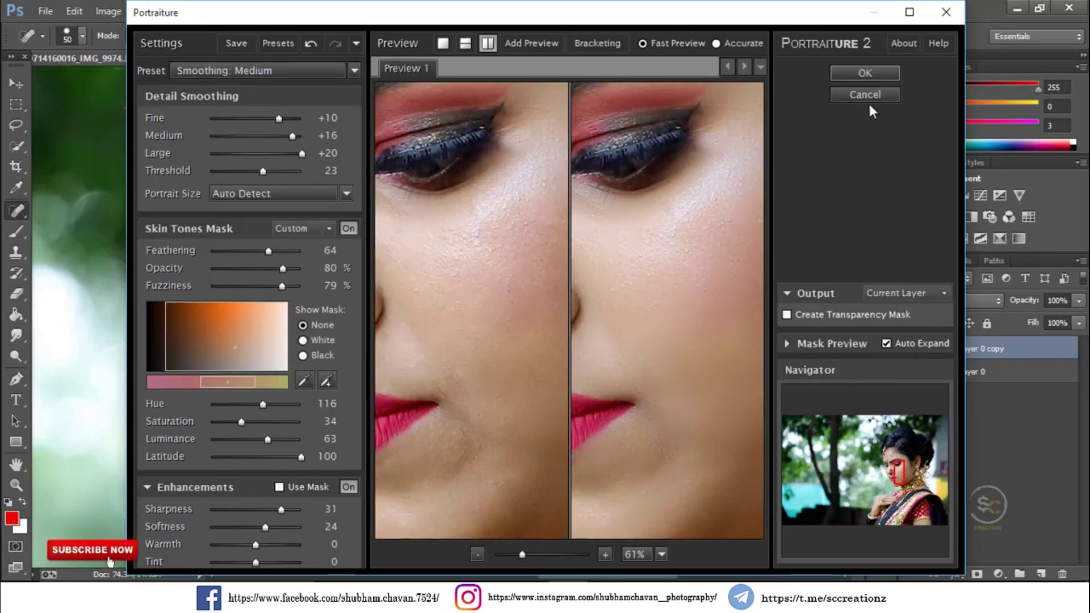
click(869, 80)
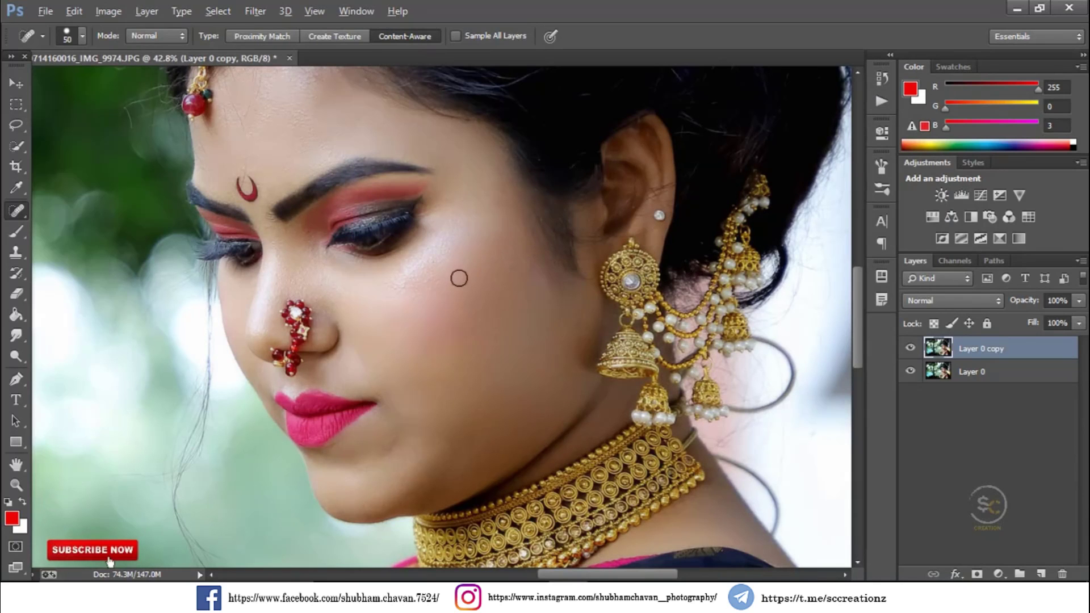
Erase the smoothed layer over the lips with a 139 px Eraser and reset the colours to default black and white
scroll(457, 275, up, 1)
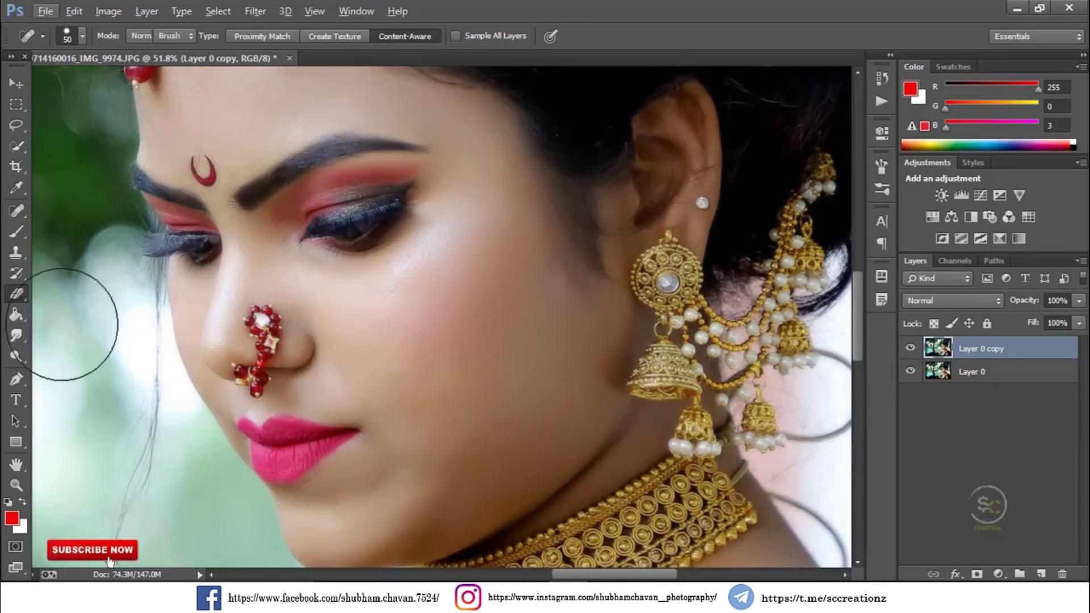
click(20, 294)
scroll(358, 431, up, 3)
right_click(465, 310)
drag(485, 339, 389, 405)
click(251, 459)
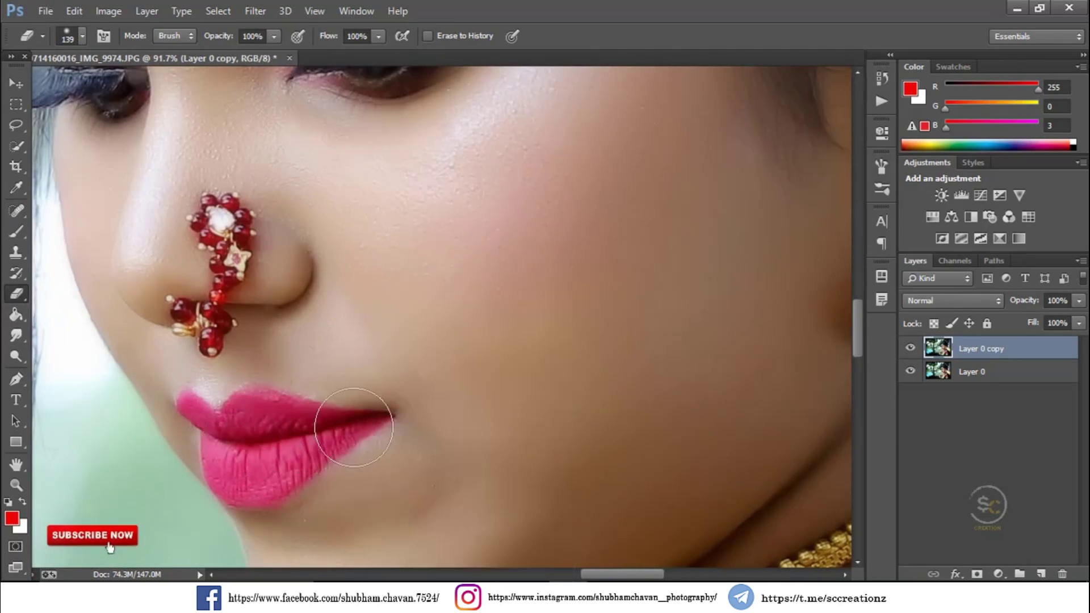
click(8, 503)
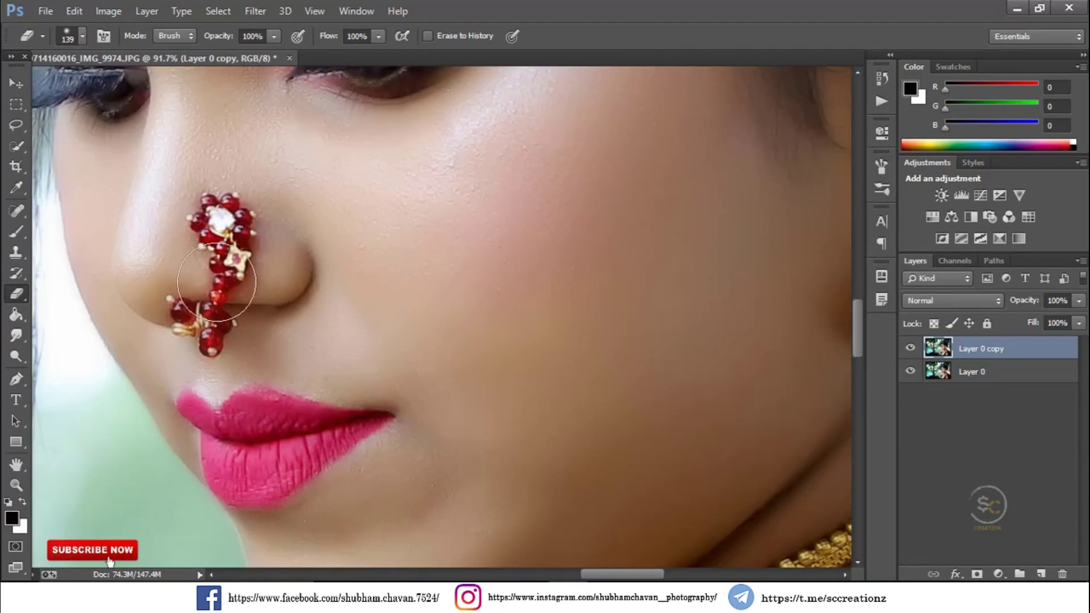
Erase the smoothing over the nose ring, eyes, eyebrows and forehead mark to bring back their detail
scroll(337, 424, up, 5)
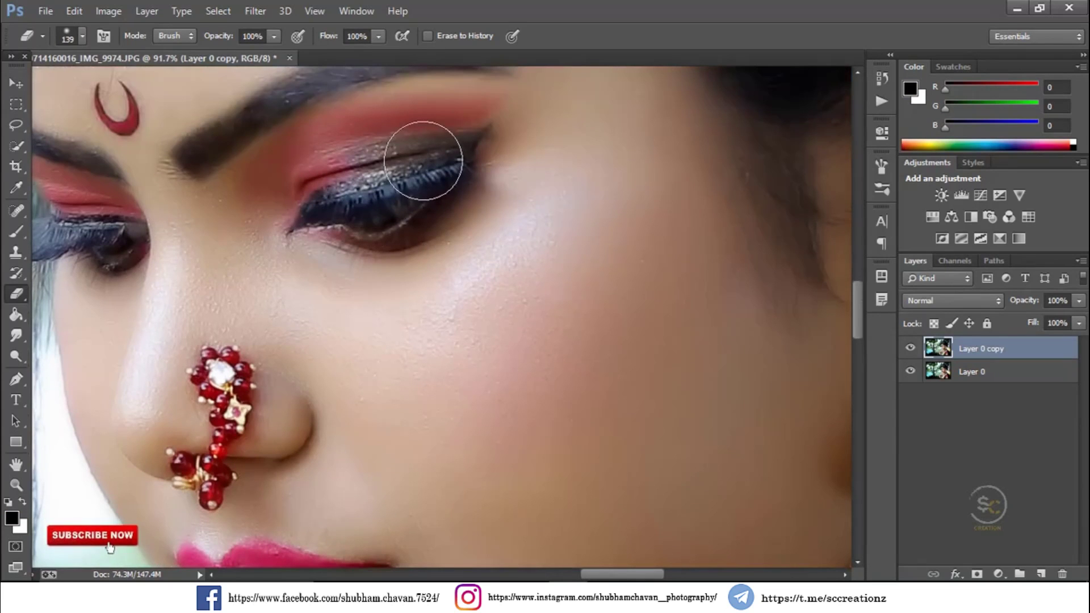
scroll(117, 203, up, 3)
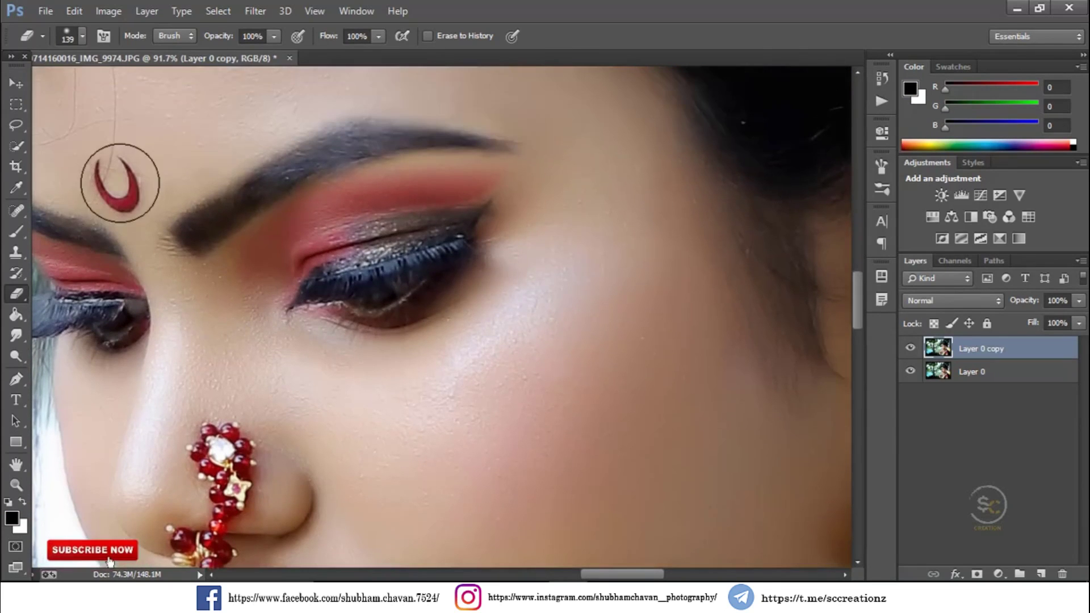
scroll(361, 306, down, 5)
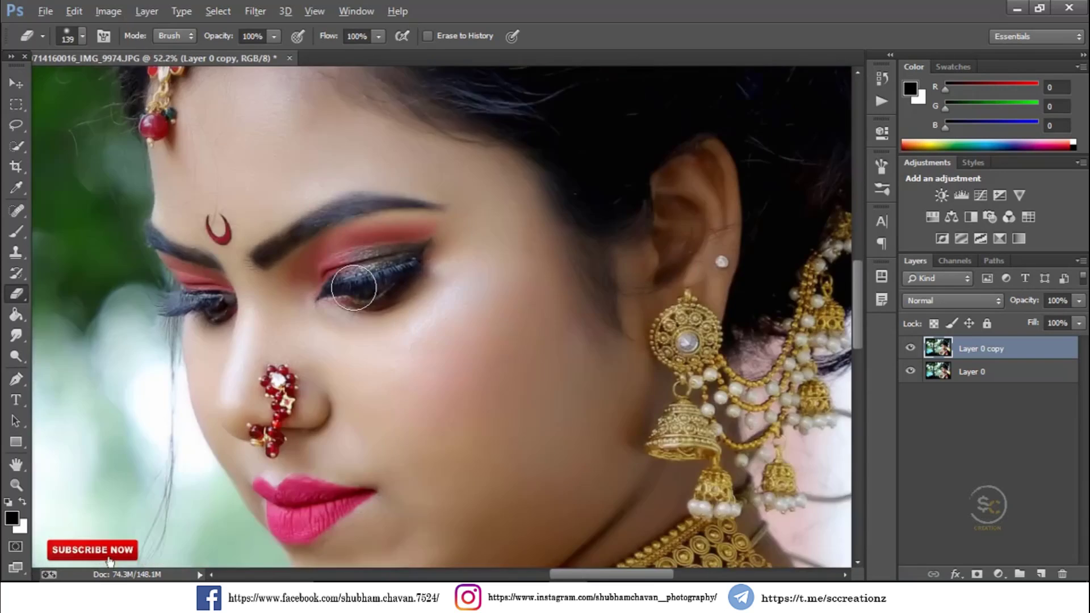
scroll(398, 323, down, 3)
scroll(482, 346, up, 3)
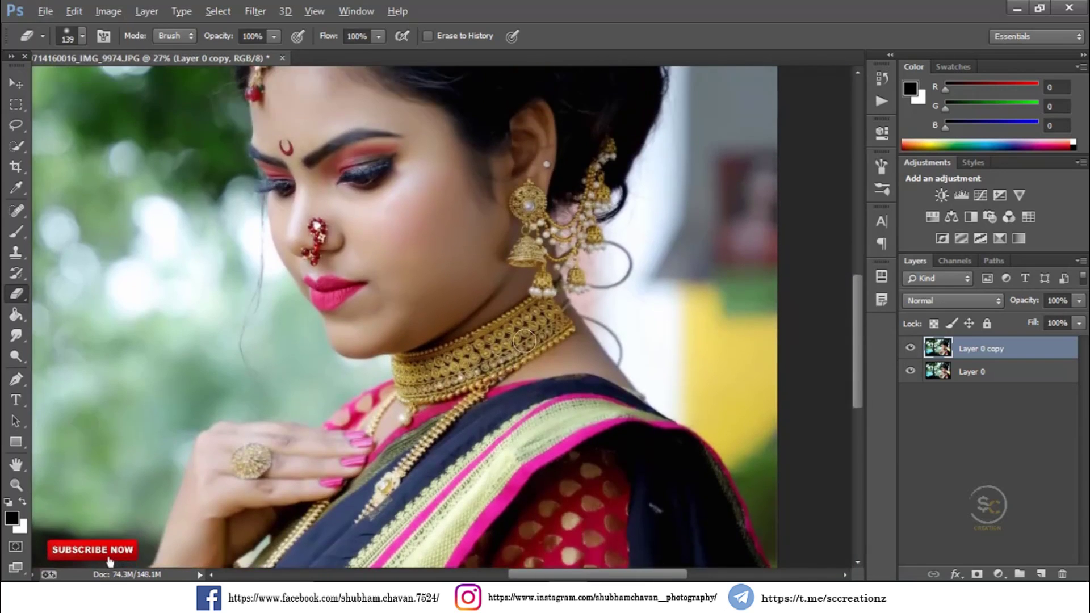
Set the Eraser to 184 px with 0% hardness and erase the smoothing over the gold choker
scroll(520, 363, up, 3)
right_click(584, 314)
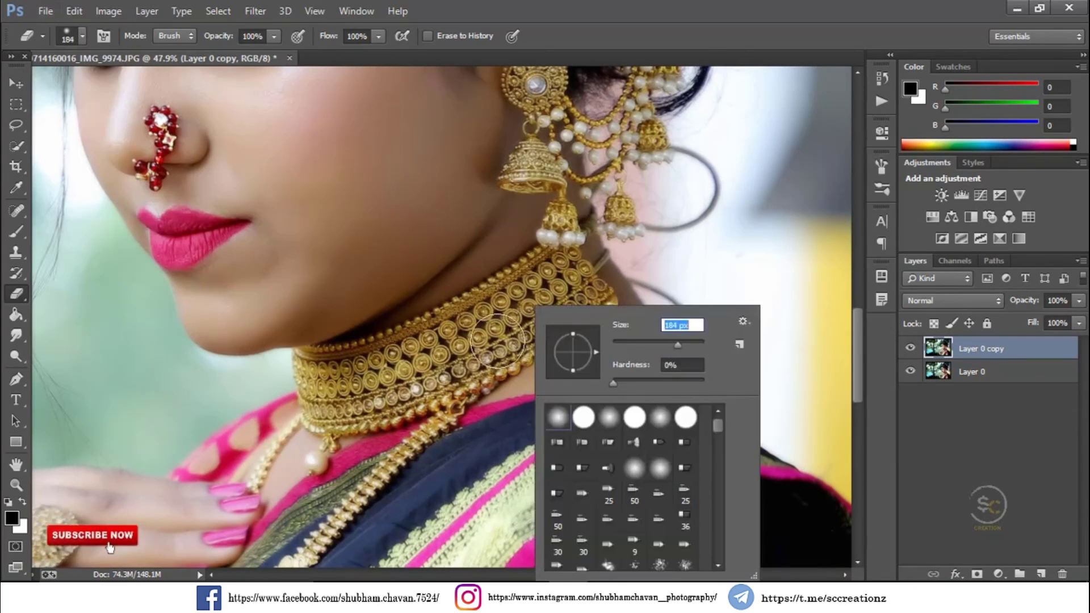
key(Return)
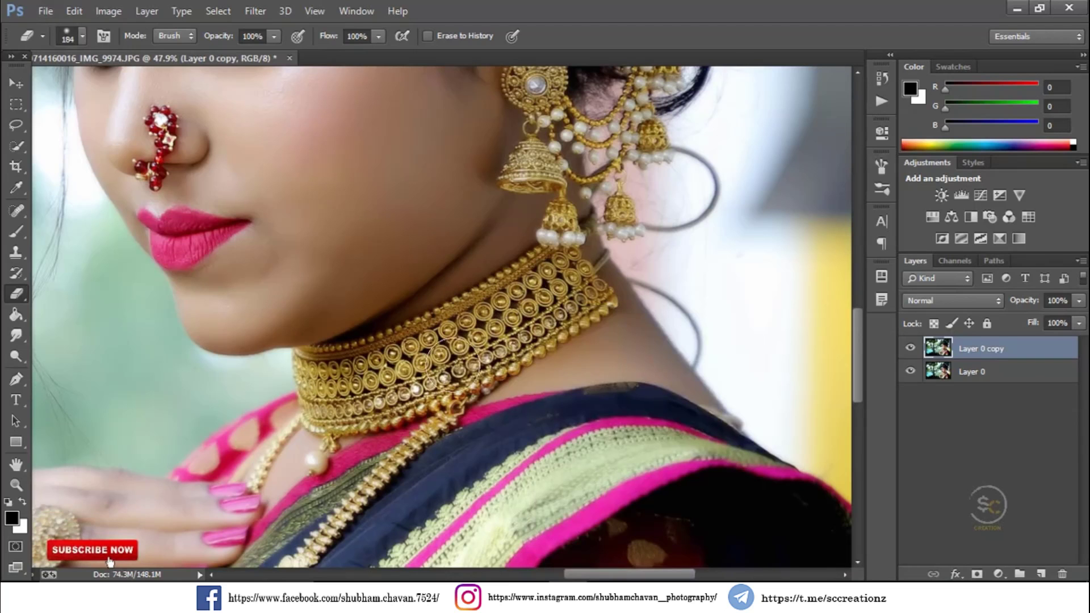
Enlarge the Eraser to 244 px and erase the smoothing over the saree's fabric and border
scroll(370, 391, down, 3)
scroll(375, 398, down, 3)
scroll(395, 433, down, 5)
right_click(446, 311)
key(Return)
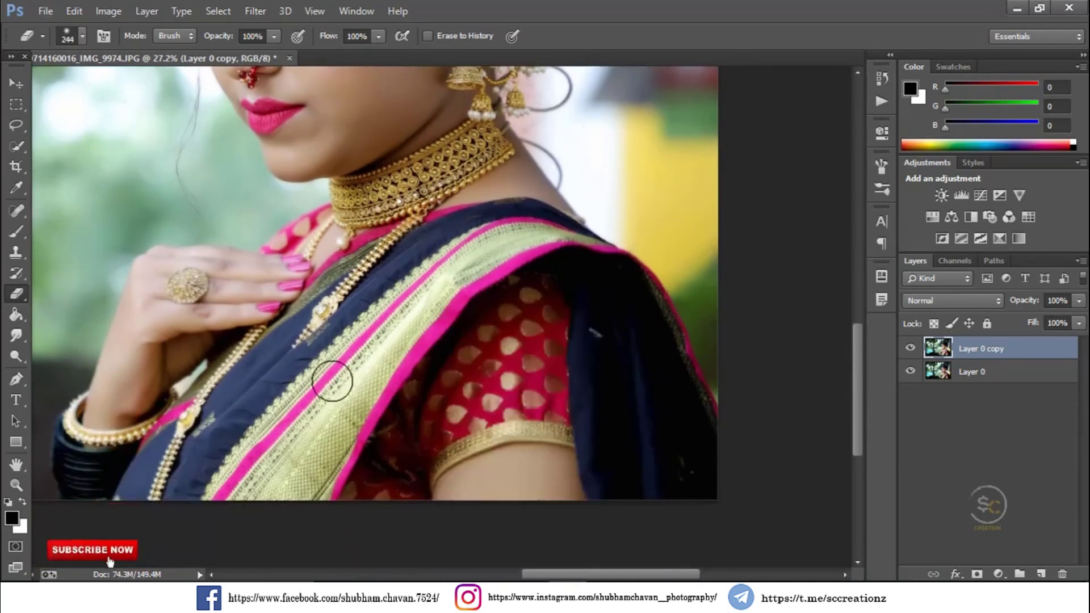
Enlarge the Eraser to 402 px and erase the smoothing over the rest of the saree, the earrings and the hair
right_click(348, 361)
key(Return)
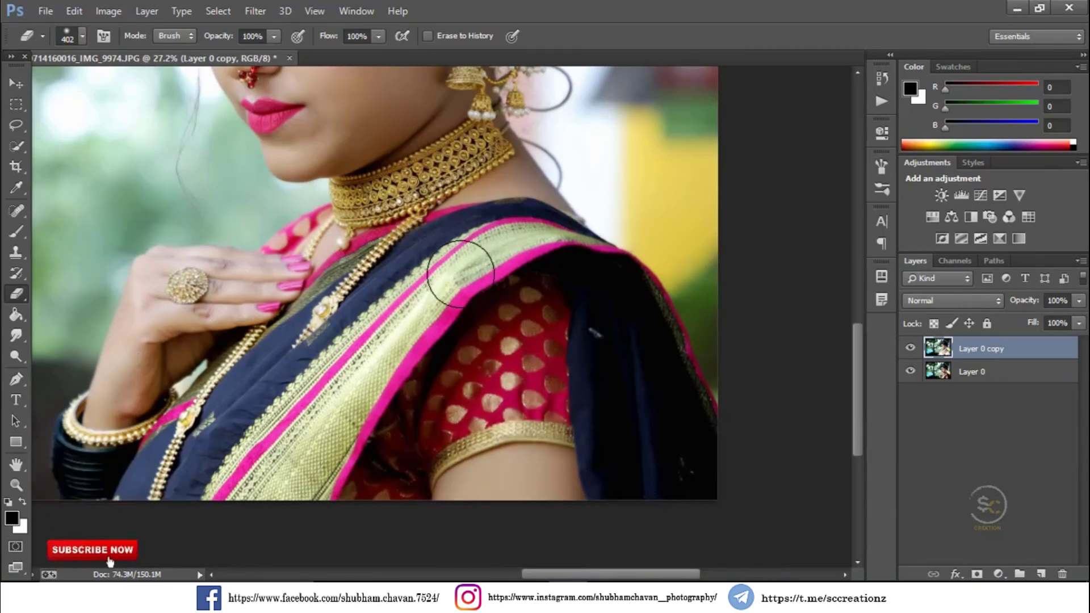
scroll(459, 273, up, 5)
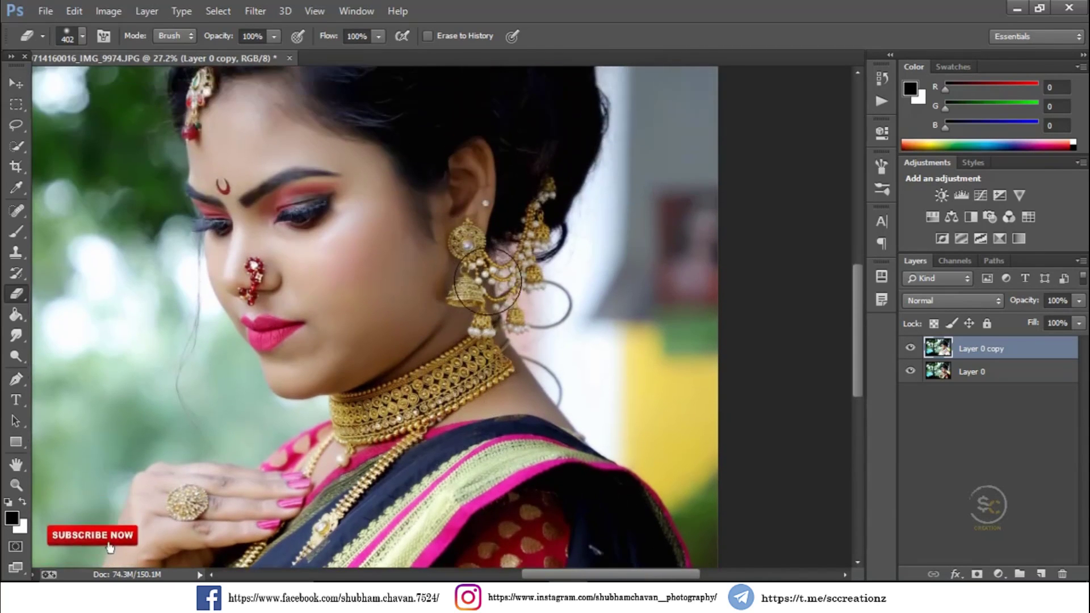
scroll(523, 227, down, 1)
scroll(489, 256, up, 5)
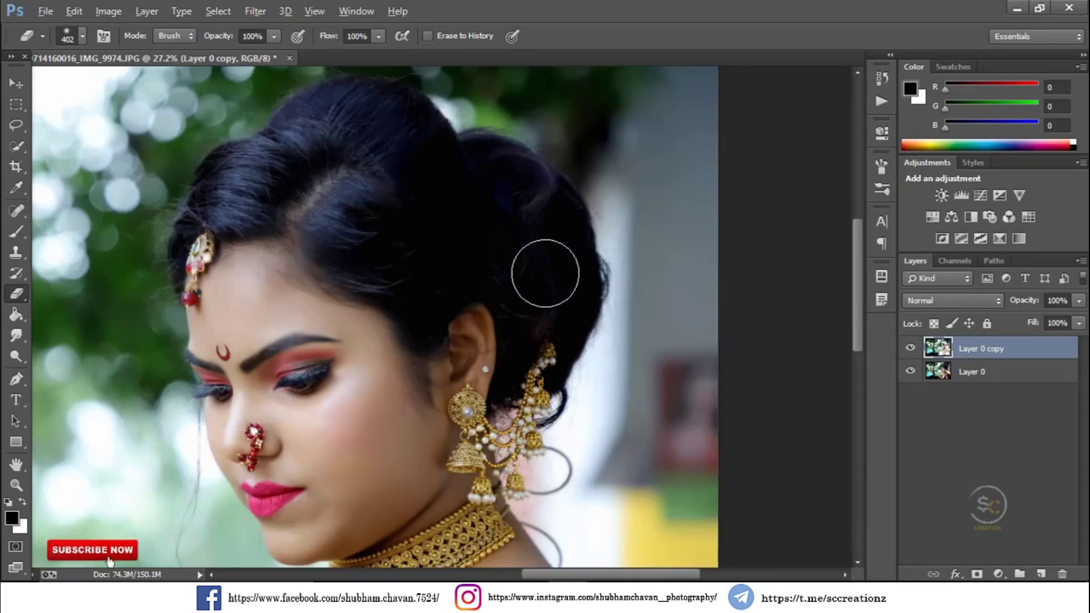
scroll(463, 300, down, 2)
scroll(322, 350, up, 4)
Reduce the Eraser to 90 px and erase the smoothing over both eyebrows, the eyelids and the eyelashes
scroll(322, 349, up, 4)
right_click(472, 261)
click(250, 325)
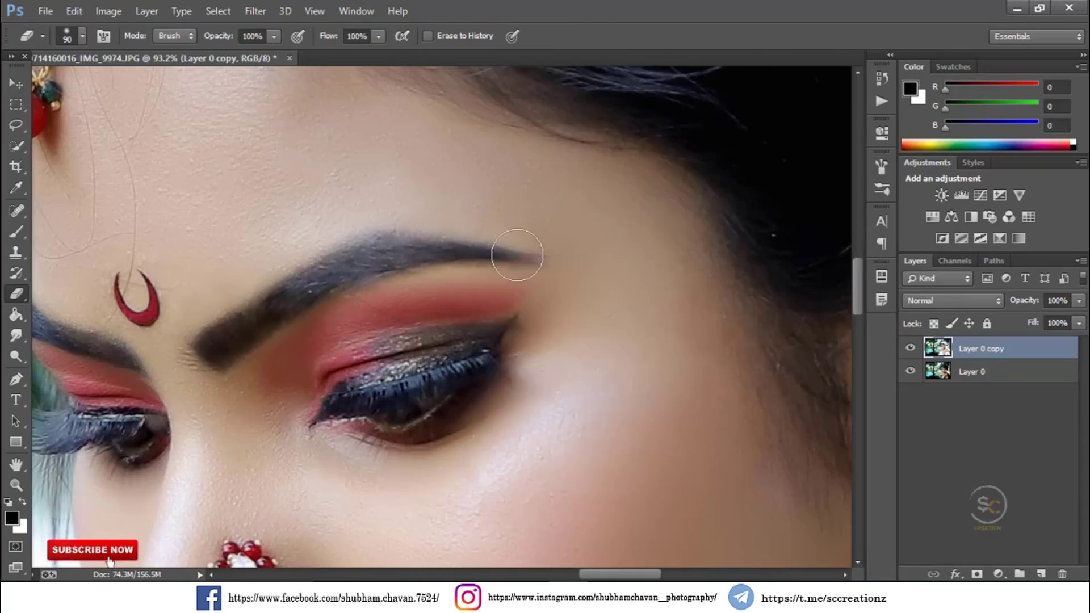
scroll(130, 349, down, 3)
scroll(161, 348, up, 3)
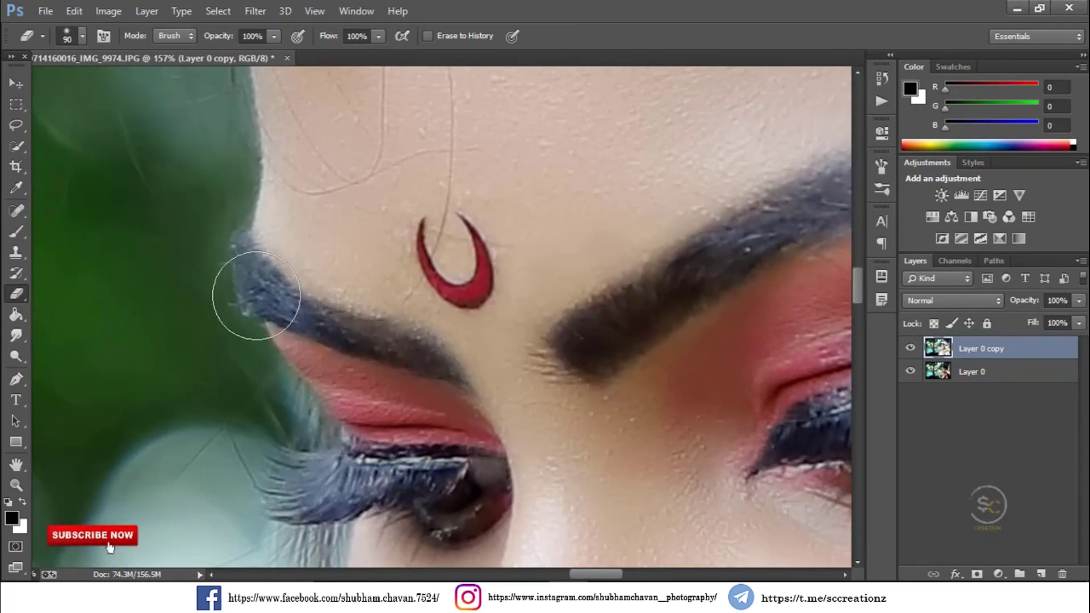
scroll(341, 349, down, 5)
scroll(511, 380, up, 3)
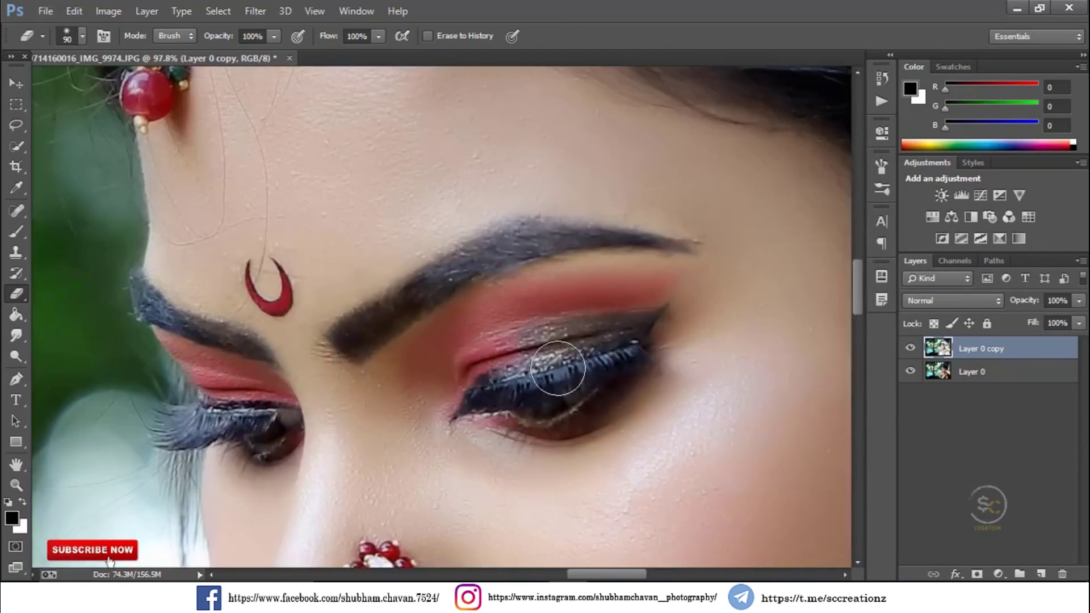
scroll(607, 352, down, 8)
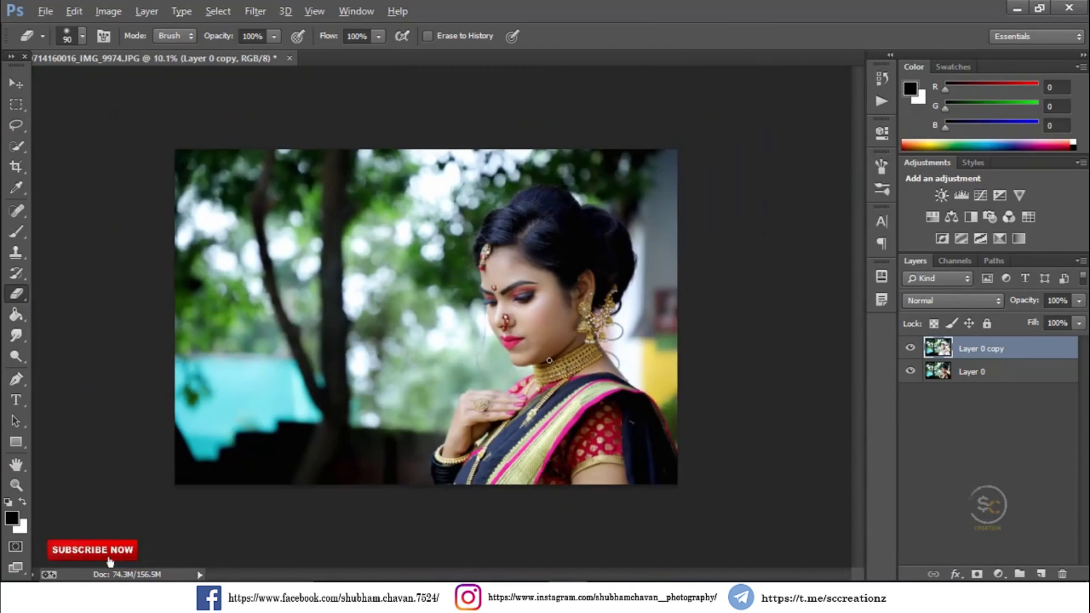
scroll(549, 359, up, 1)
Compare the portrait with the smoothed copy hidden and shown, and merge the visible layers into one
click(15, 85)
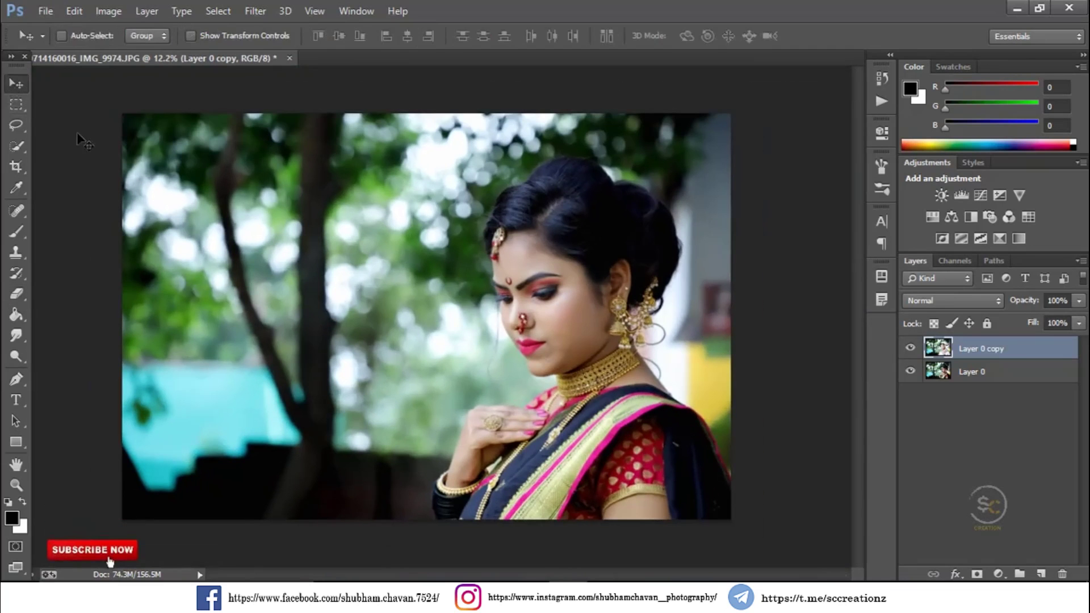
right_click(1015, 365)
key(Escape)
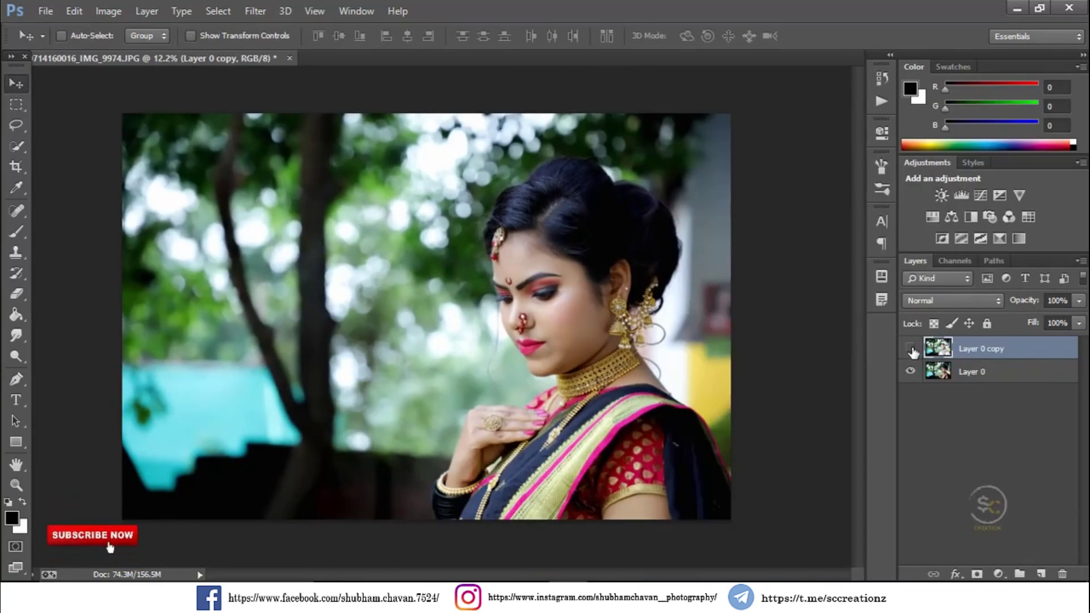
scroll(584, 330, up, 5)
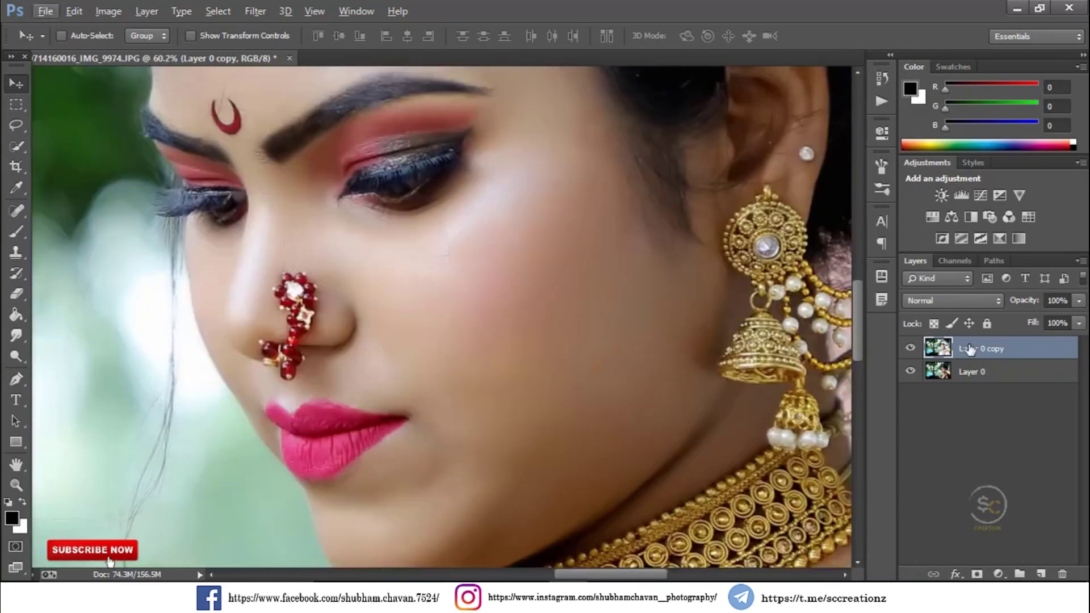
right_click(1013, 365)
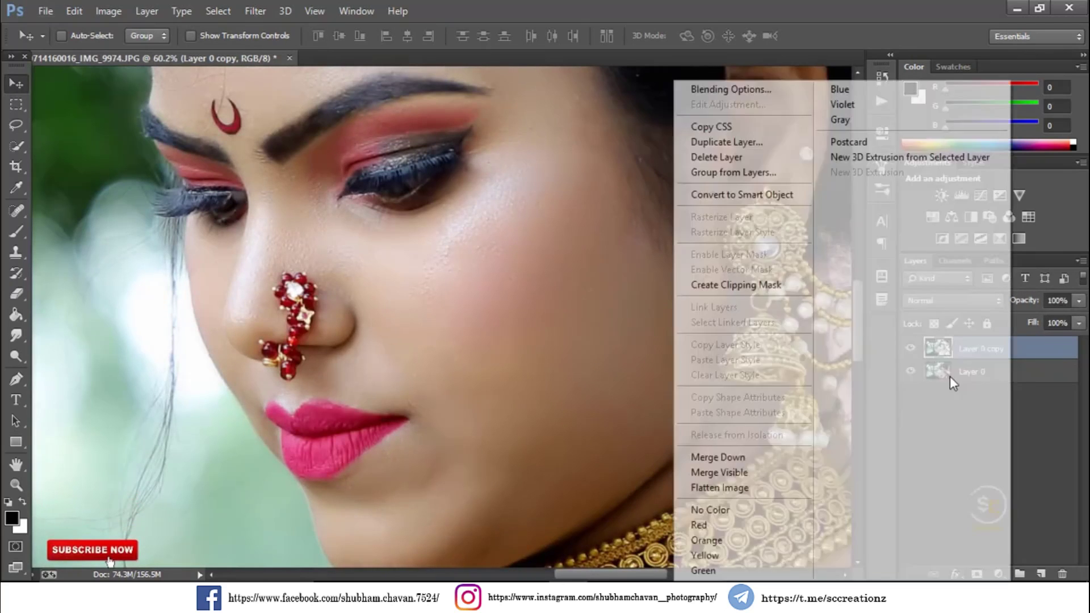
click(762, 479)
Blend the skin on the cheek, jaw and chin with the 191 px Mixer Brush, sampling nearby skin tones
drag(14, 232, 99, 288)
click(97, 278)
alt+click(430, 285)
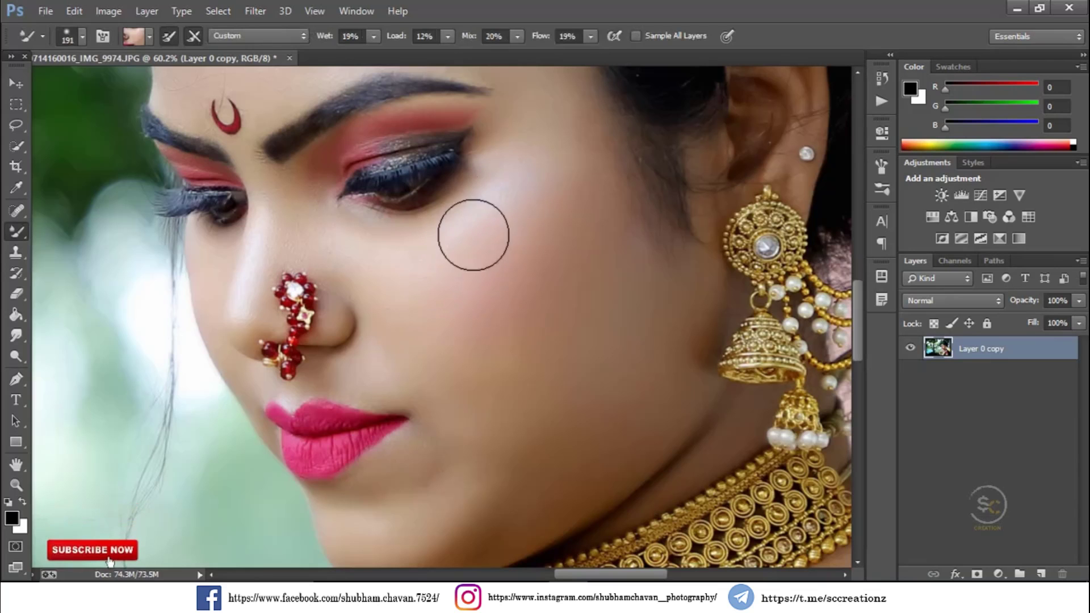
scroll(457, 367, down, 2)
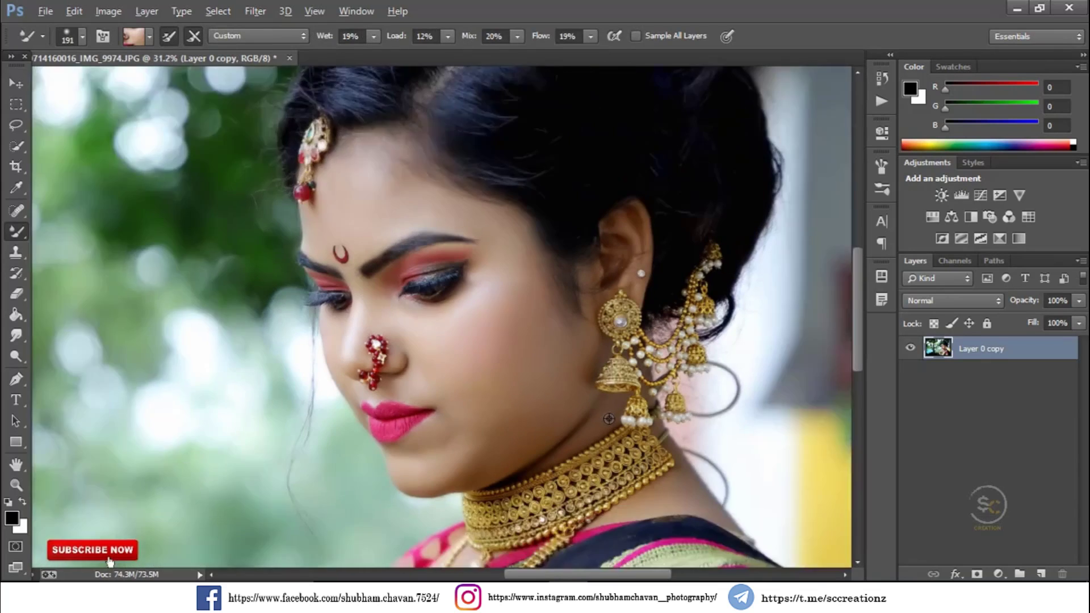
alt+click(422, 345)
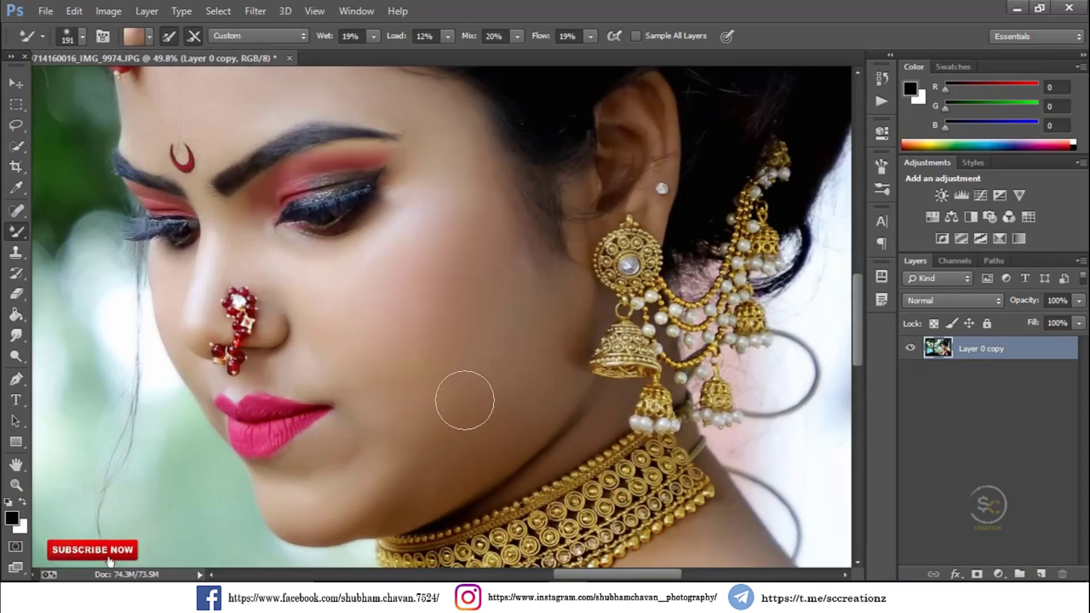
scroll(444, 463, down, 1)
scroll(456, 360, down, 1)
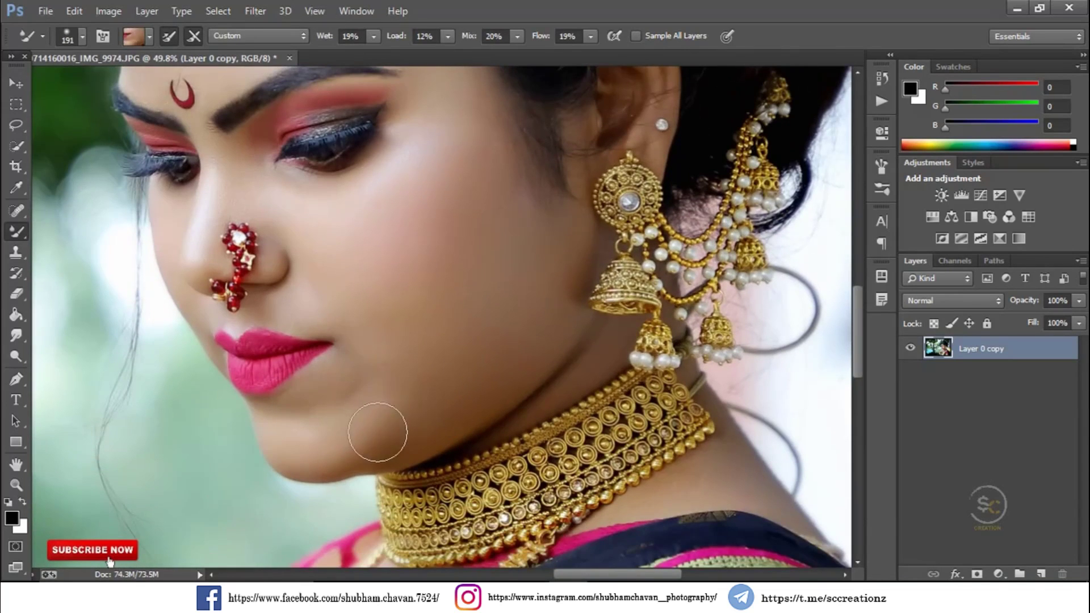
Sample the forehead skin tone and blend the forehead with the Mixer Brush
scroll(357, 436, up, 7)
alt+click(236, 202)
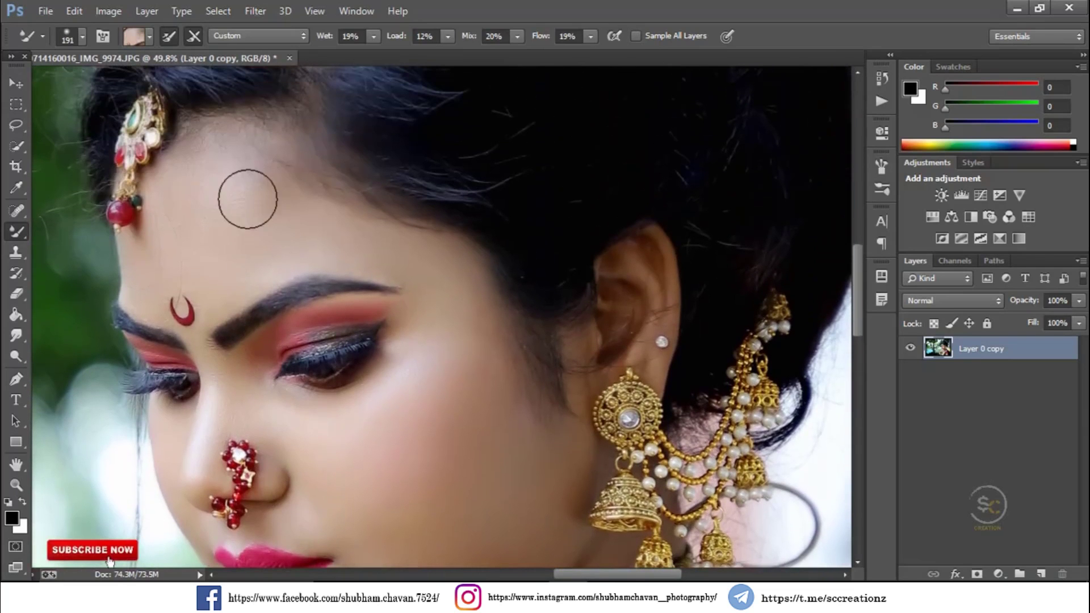
scroll(448, 418, down, 1)
scroll(448, 419, down, 10)
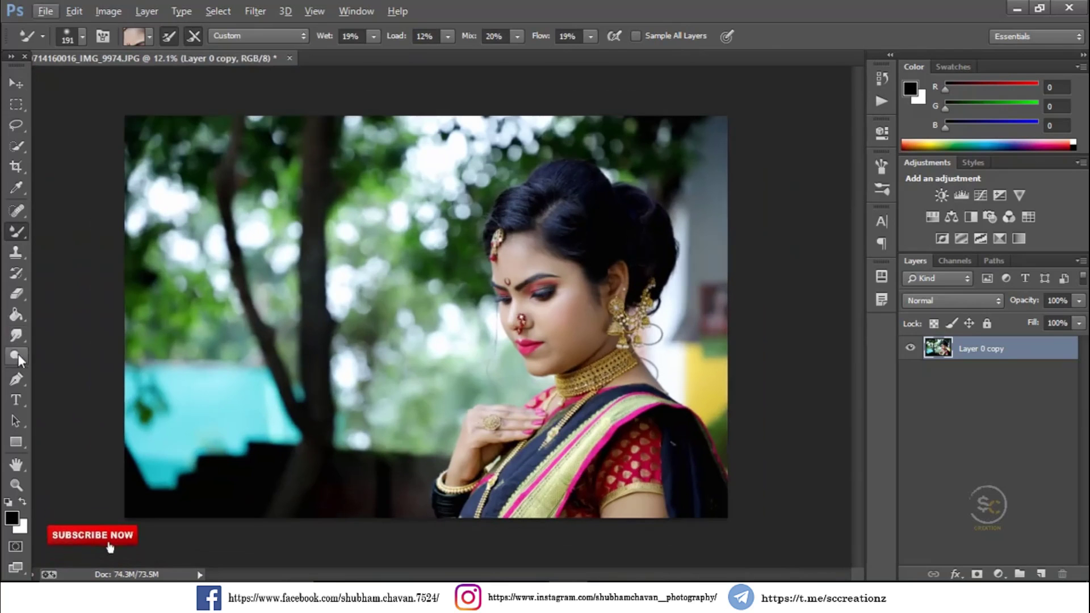
Set the Dodge tool to 314 px and brighten the midtones of the face at 19% exposure
click(17, 357)
scroll(630, 313, up, 9)
right_click(711, 328)
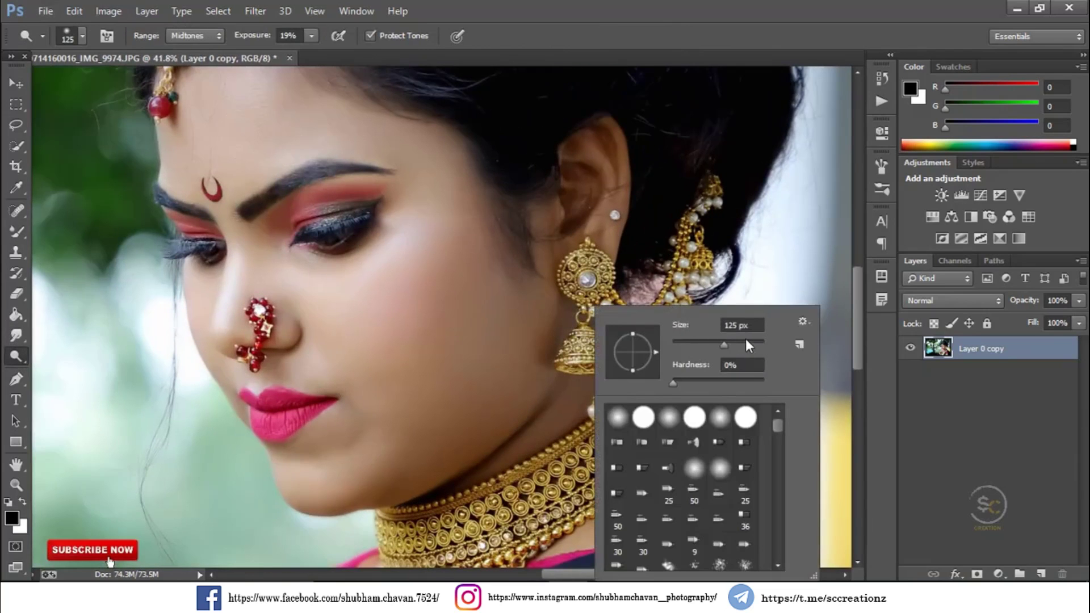
click(451, 278)
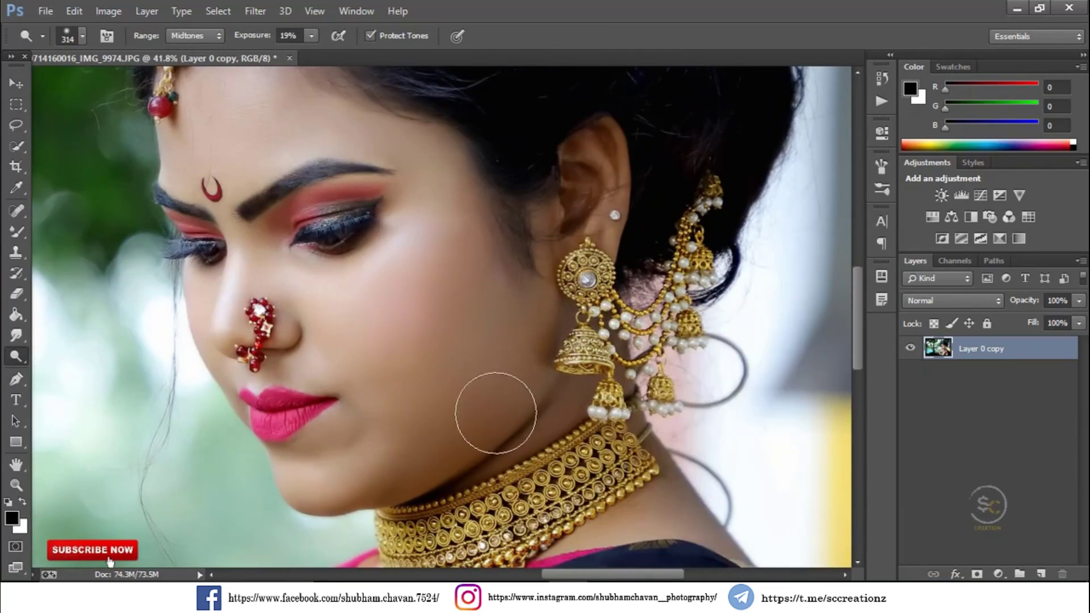
scroll(548, 378, down, 9)
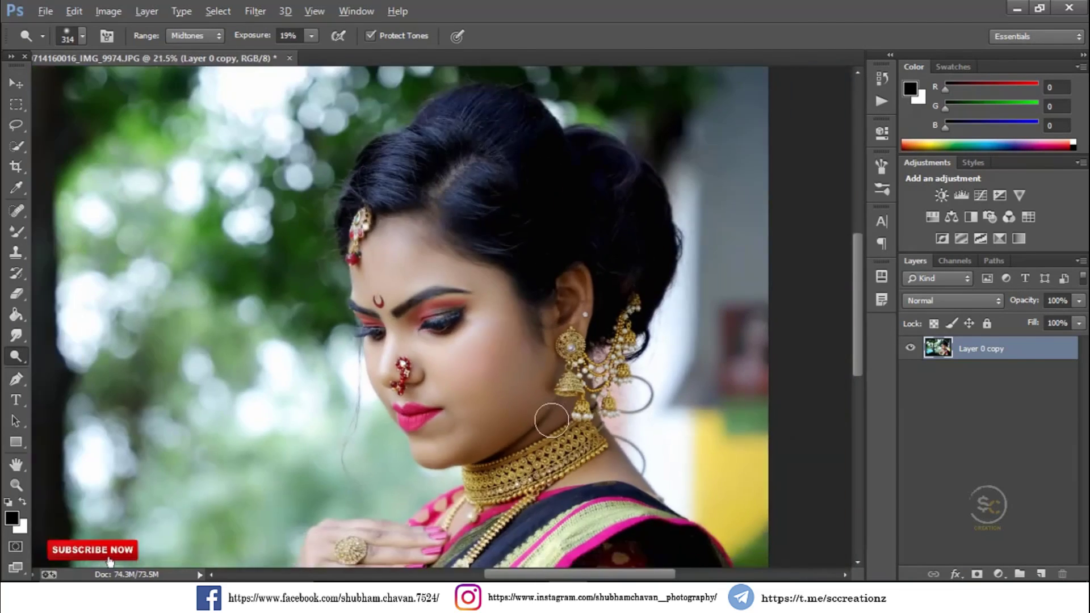
Duplicate the merged layer and open the copy in the Camera Raw Filter
right_click(1035, 355)
click(732, 138)
key(Return)
click(255, 11)
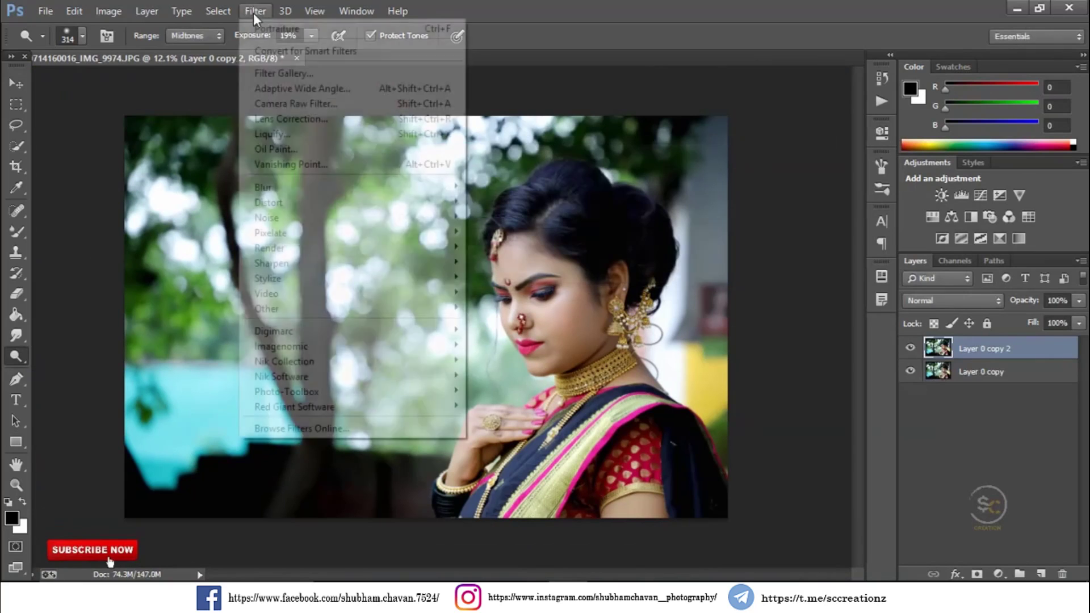
click(285, 100)
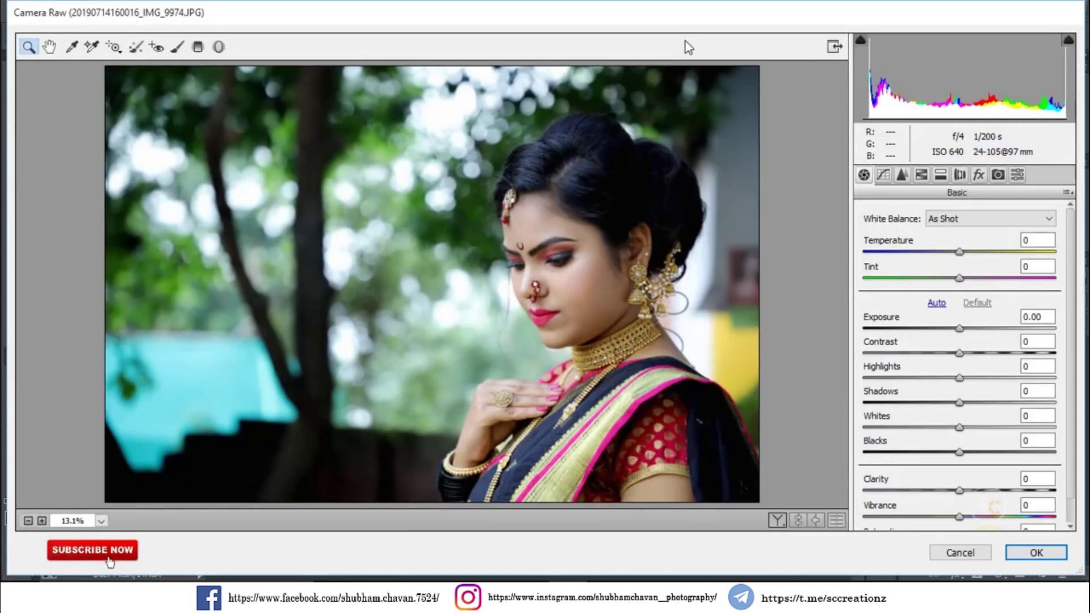
Lower the HSL saturation of Yellows, Greens, Aquas and Blues to -100 each
click(921, 175)
drag(968, 345, 830, 349)
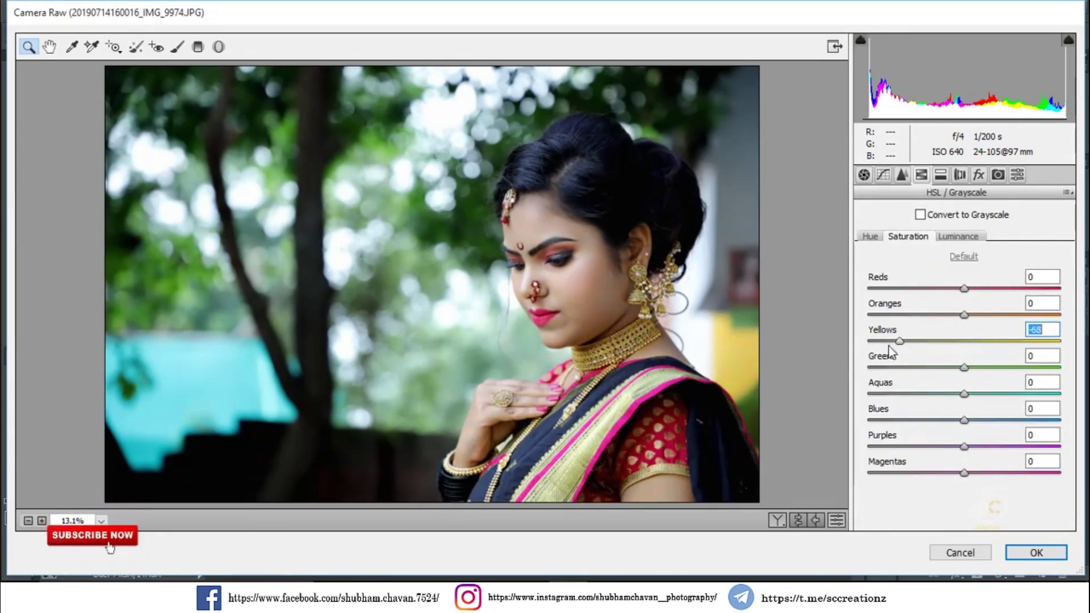
drag(889, 369, 834, 367)
drag(877, 395, 850, 402)
key(Tab)
text(-100)
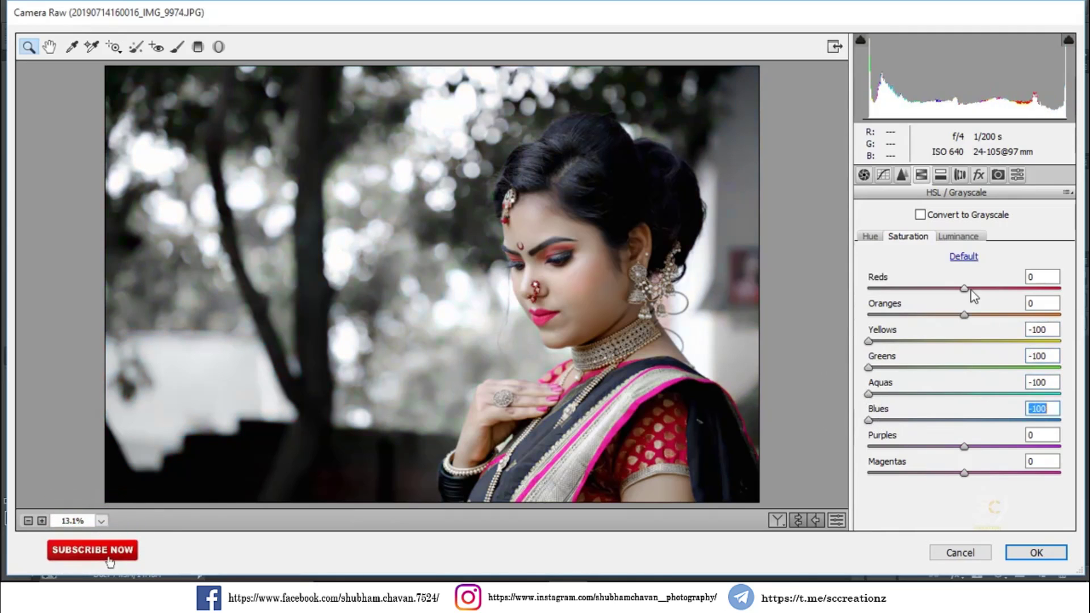
Try the Reds saturation at -100 and reset it to 0
drag(968, 453, 968, 475)
drag(965, 289, 905, 292)
text(-100)
key(Return)
text(0)
key(Return)
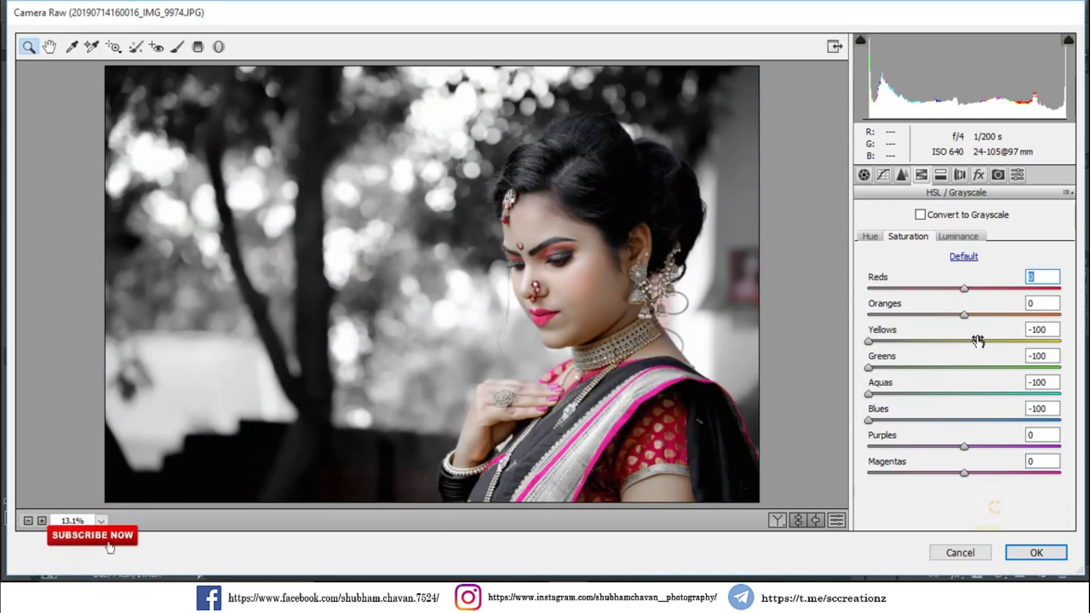
Set the Magentas and Purples saturation to -100, leave Reds at 0, and apply the Camera Raw adjustments
drag(900, 449, 859, 473)
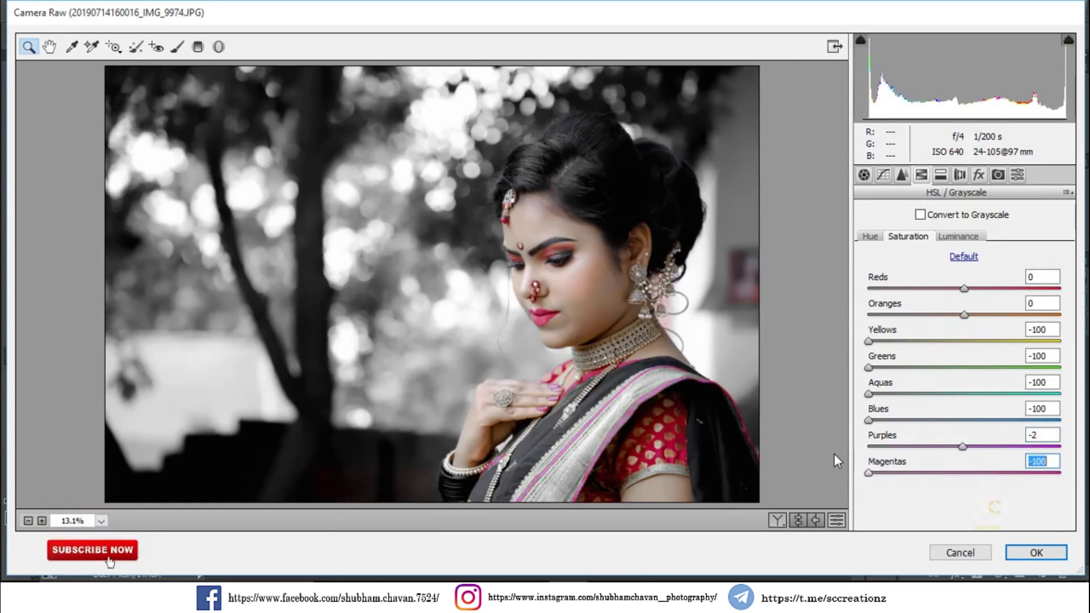
drag(962, 446, 831, 450)
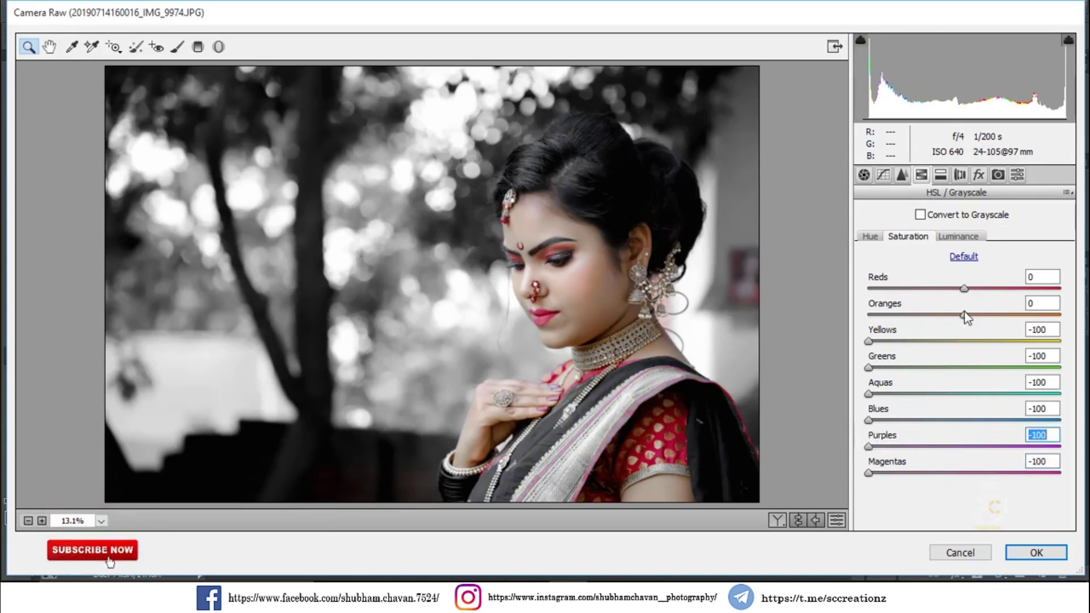
drag(963, 288, 879, 298)
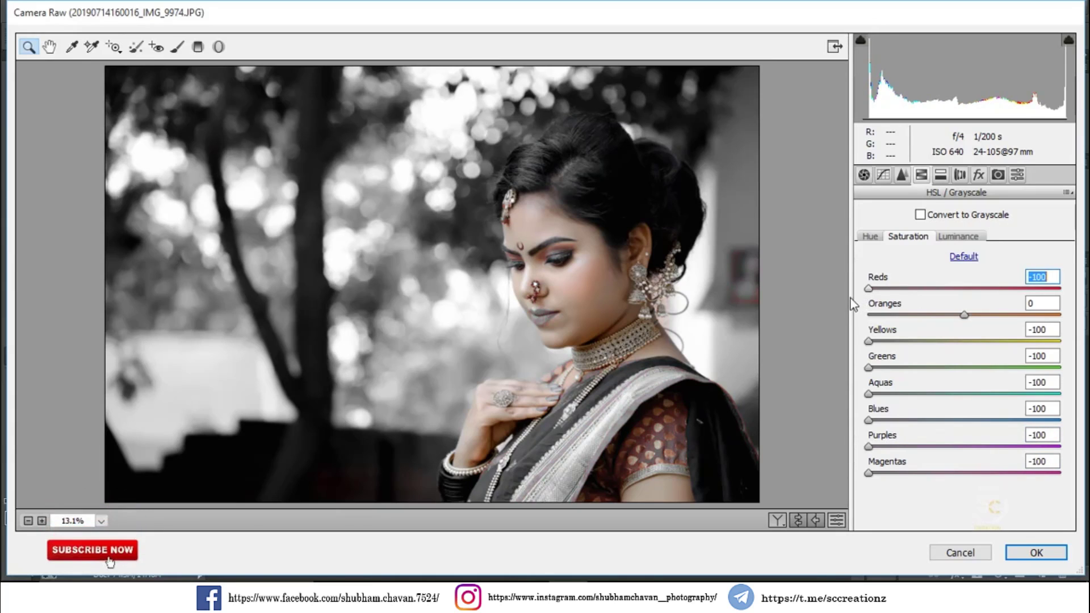
drag(877, 307, 965, 311)
click(1035, 553)
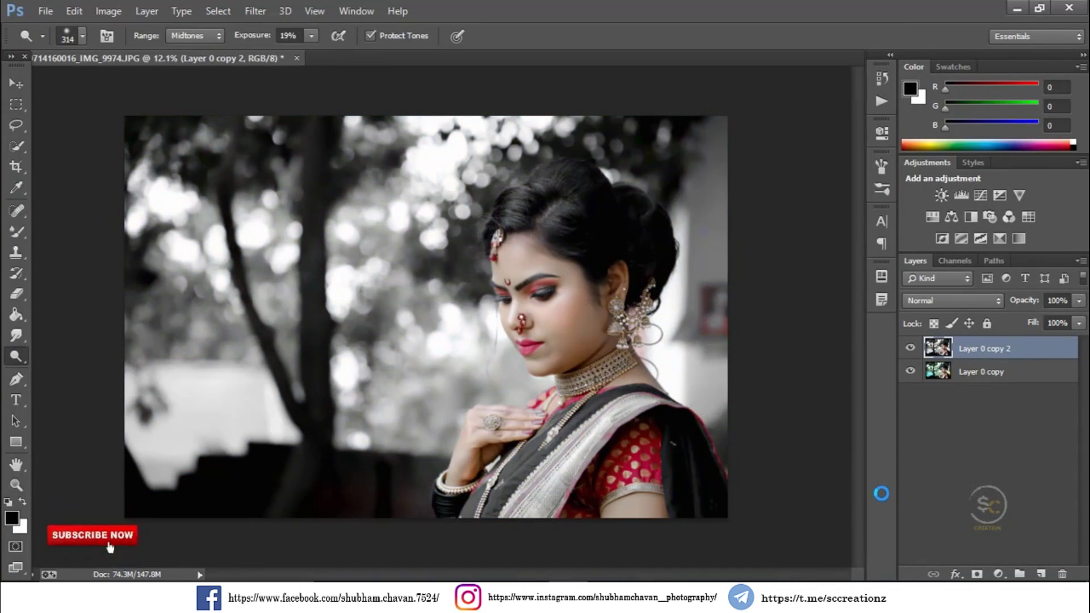
Set the Eraser to 384 px and erase the desaturated layer over the eyes, eyebrows and forehead to restore their colour
click(22, 292)
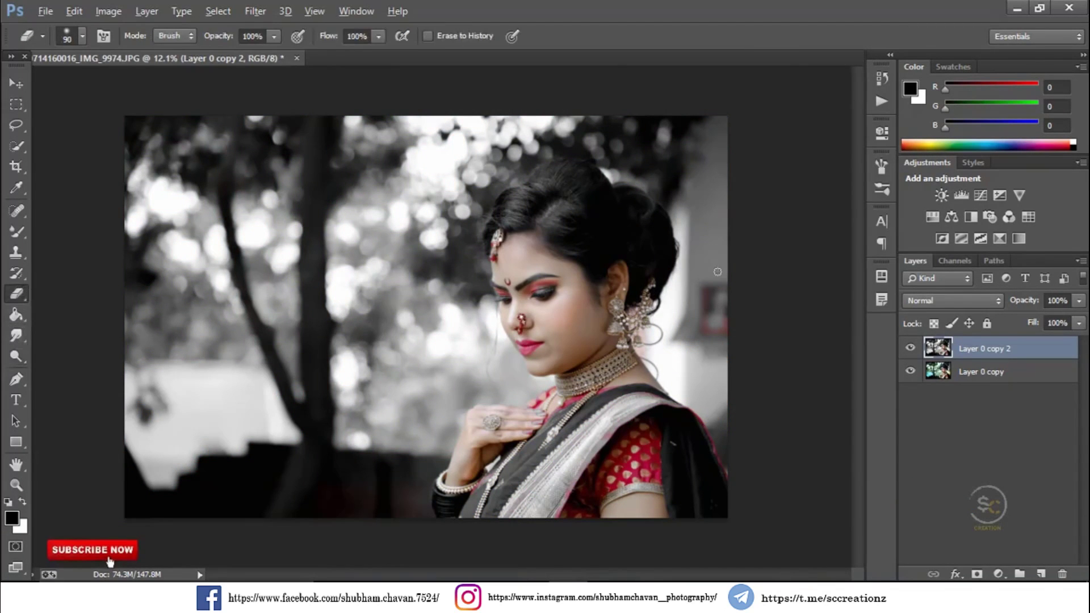
scroll(520, 302, up, 5)
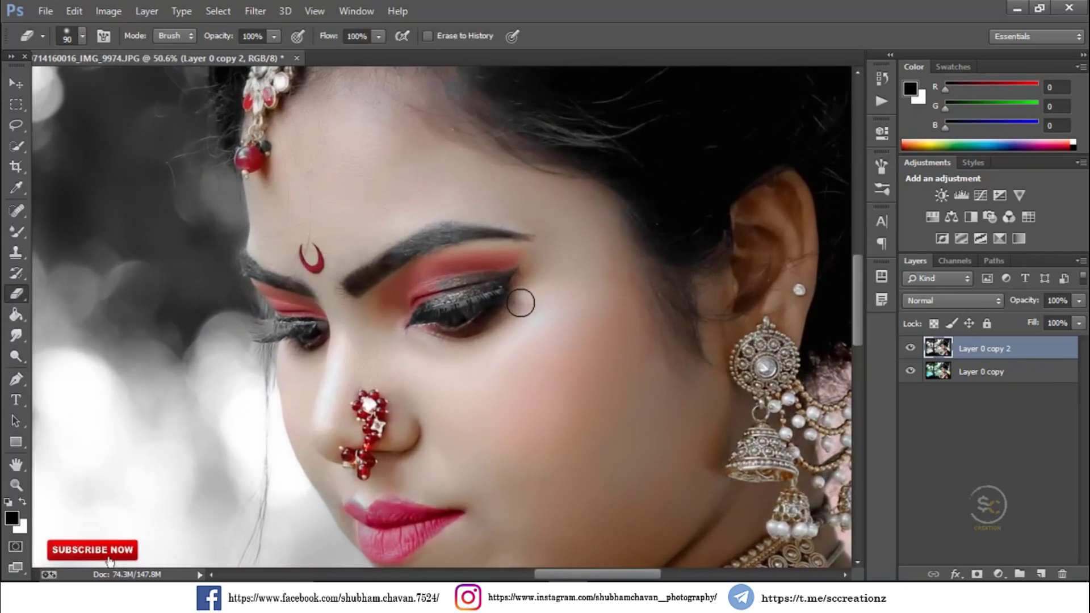
right_click(521, 303)
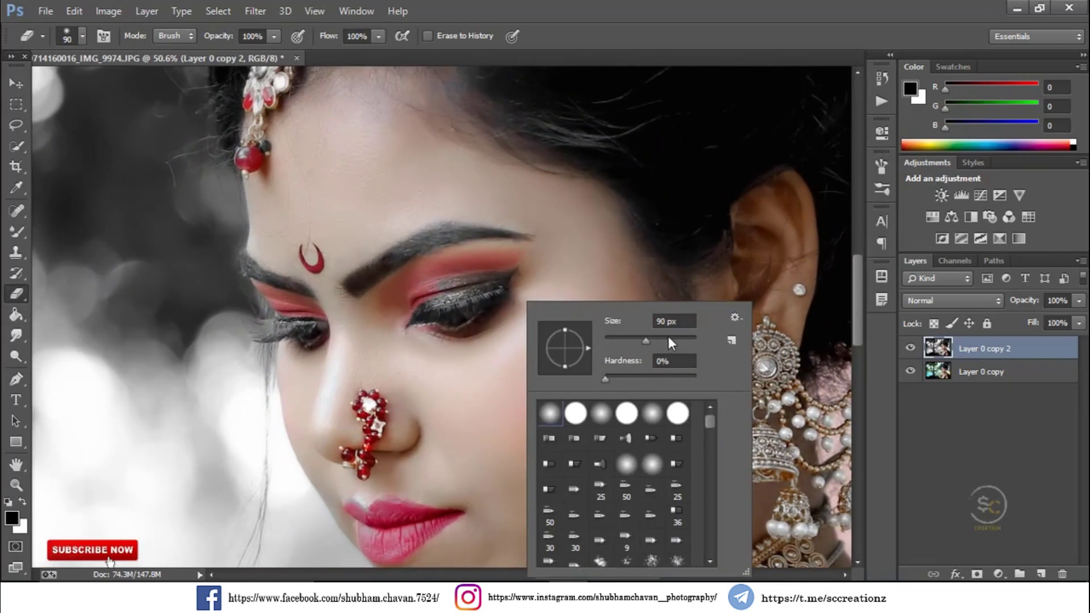
key(Return)
scroll(352, 170, up, 3)
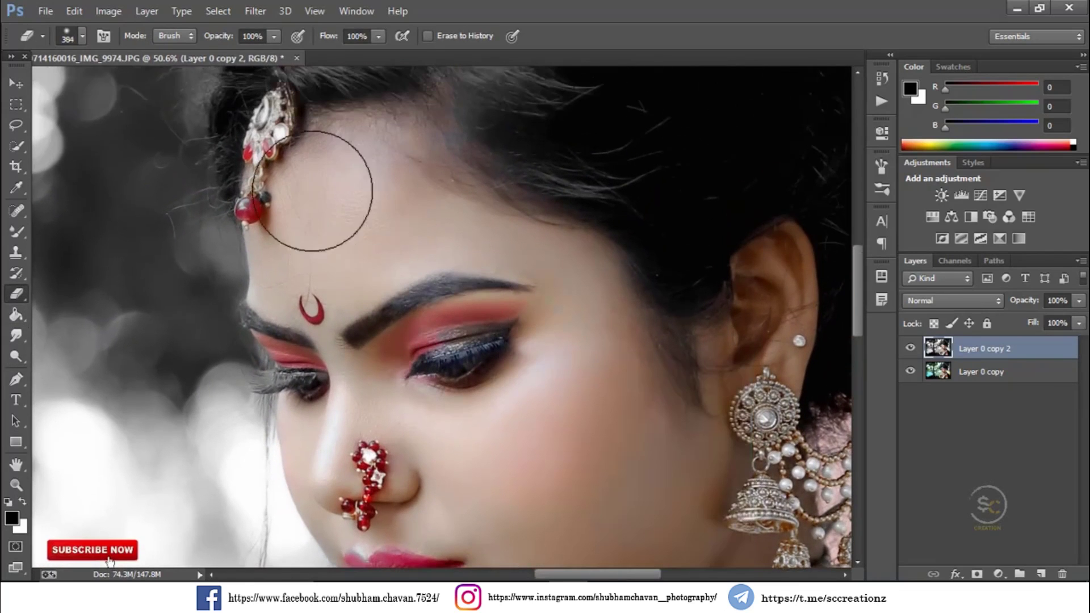
scroll(341, 248, down, 1)
Erase the desaturated layer over the cheek, near earring, nose and lips to bring back their original colour
scroll(424, 357, down, 4)
drag(719, 329, 706, 401)
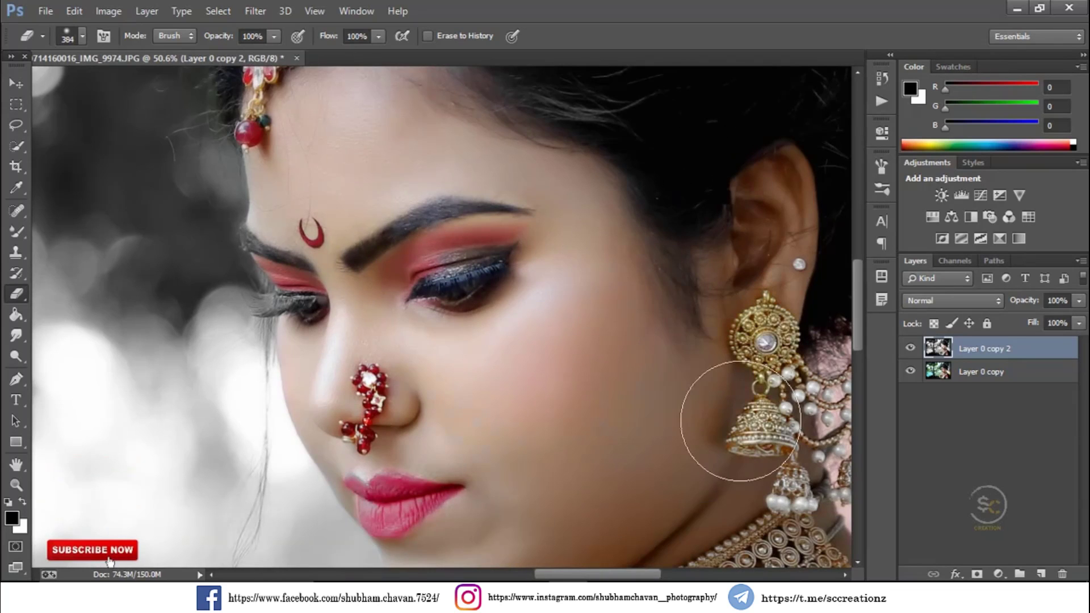
scroll(706, 402, down, 4)
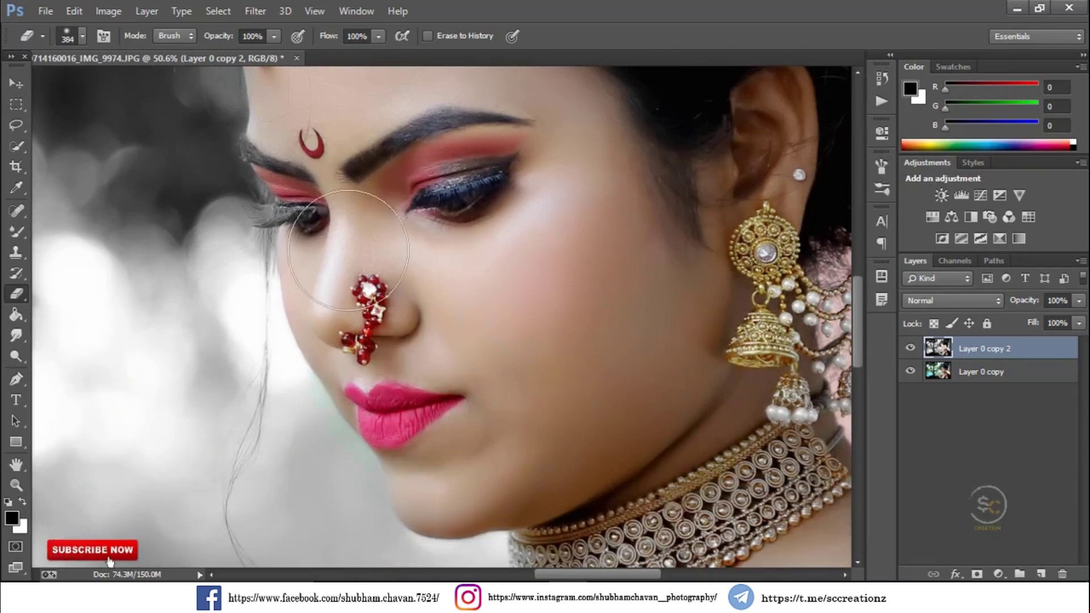
Erase the desaturated layer over the choker necklace and neck to restore the gold colour
scroll(774, 346, down, 2)
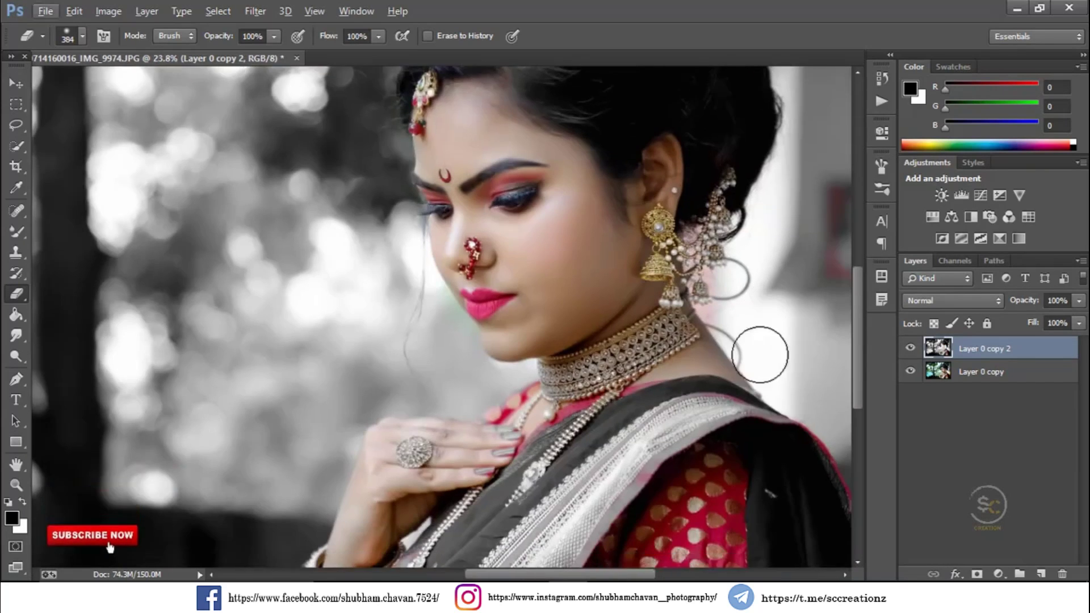
scroll(609, 304, up, 1)
mouse_move(609, 304)
mouse_down()
mouse_move(536, 373)
mouse_move(508, 380)
mouse_move(489, 431)
mouse_move(458, 454)
mouse_up()
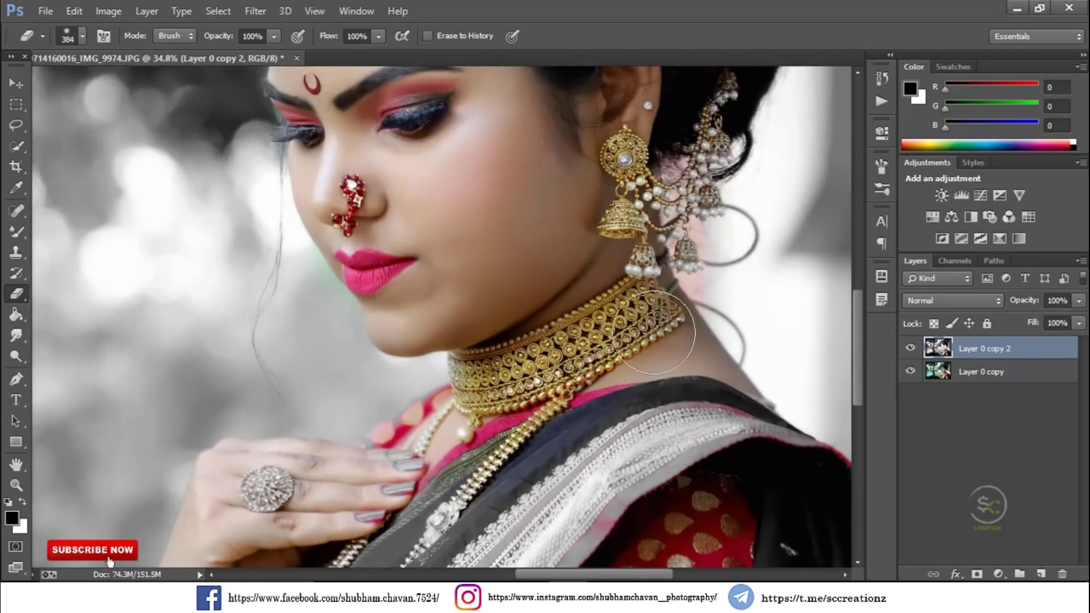
Erase the desaturated layer over the upper sari, long necklace, hand, ring, bangles and blouse sleeve to restore their colours
scroll(605, 276, down, 2)
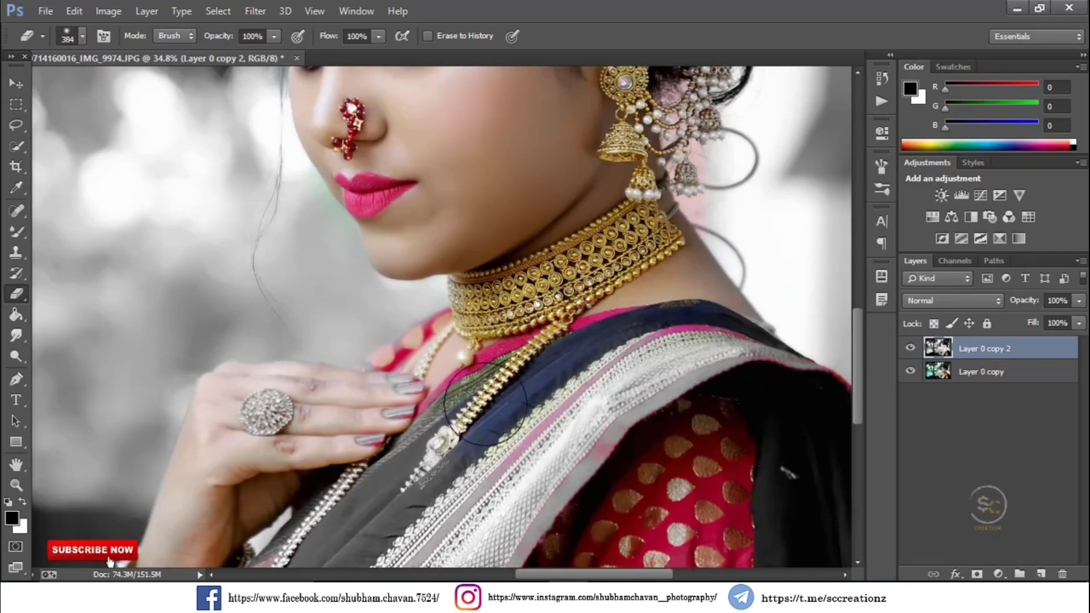
scroll(481, 415, down, 2)
scroll(466, 397, down, 2)
drag(392, 284, 266, 476)
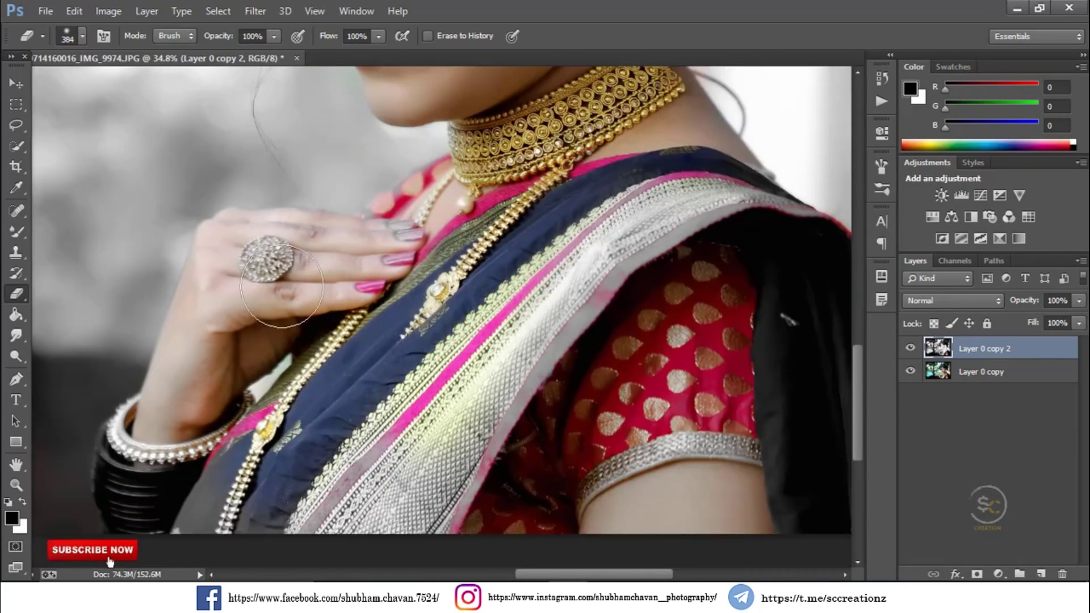
mouse_move(292, 315)
mouse_down()
mouse_move(164, 542)
mouse_move(192, 426)
mouse_move(158, 497)
mouse_move(334, 433)
mouse_move(504, 395)
mouse_move(575, 427)
mouse_move(724, 414)
mouse_up()
Erase the desaturated layer along the sari's pink and gold border, the shoulder edge and the dark drape behind the arm
scroll(724, 414, down, 3)
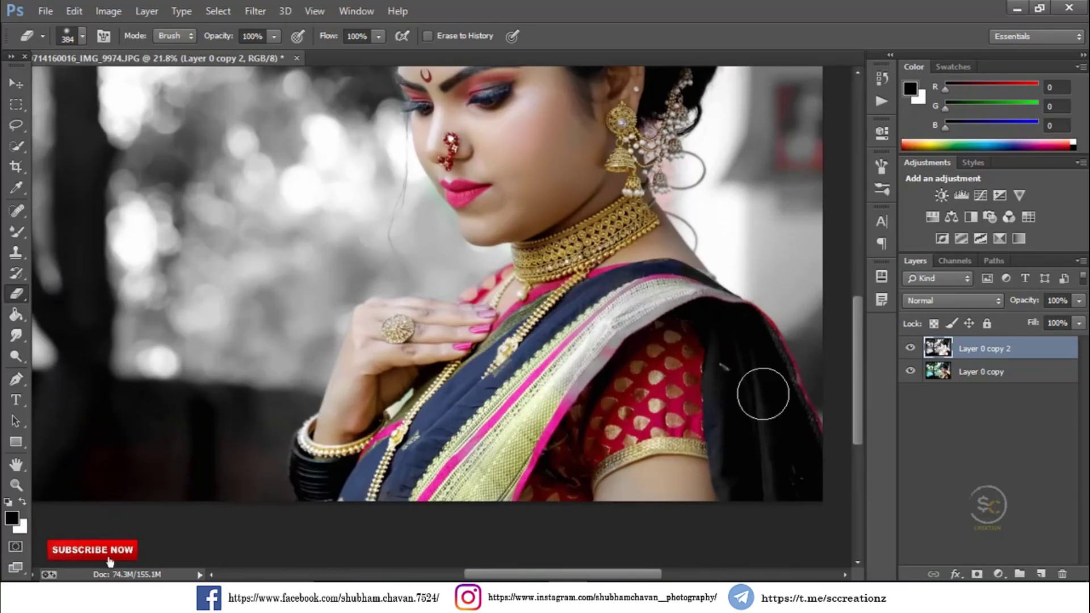
drag(547, 495, 515, 472)
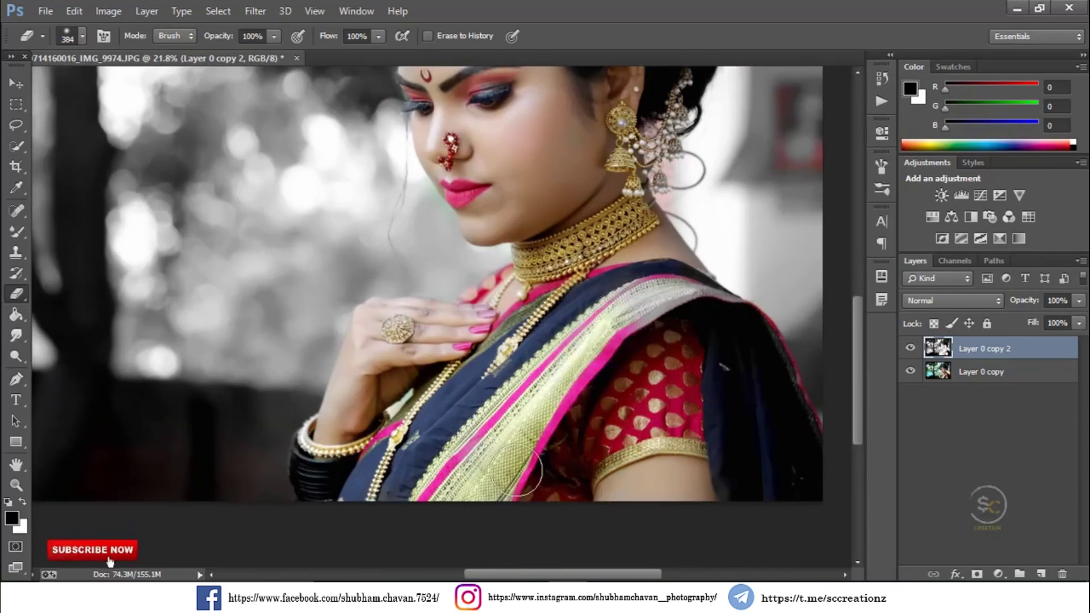
mouse_move(654, 275)
mouse_down()
mouse_move(771, 365)
mouse_move(778, 440)
mouse_up()
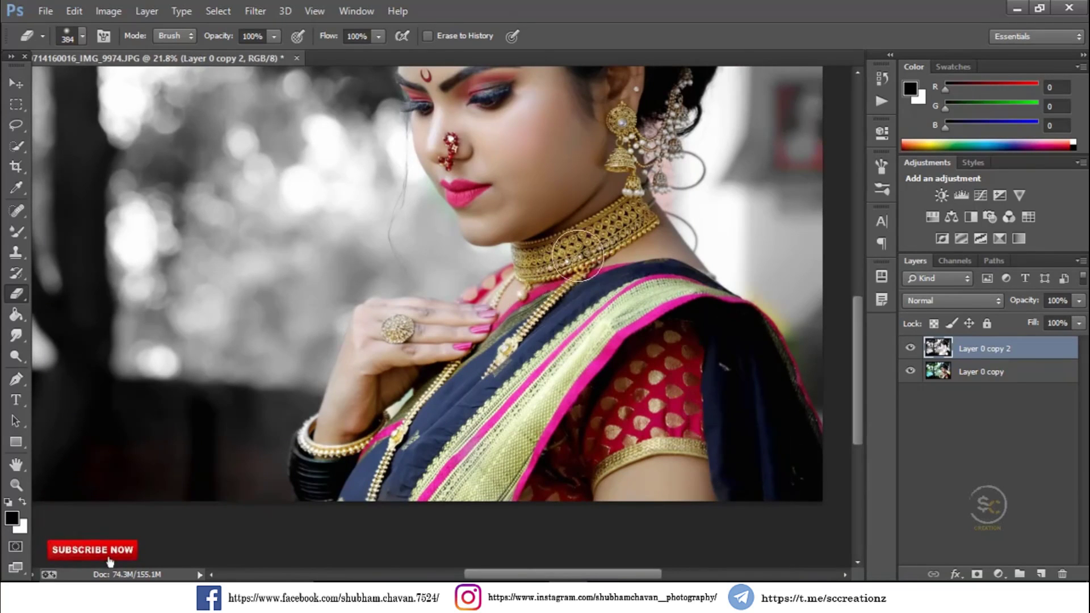
Erase the desaturated layer over the woman's hair, from the front parting back to the bun
scroll(617, 258, up, 4)
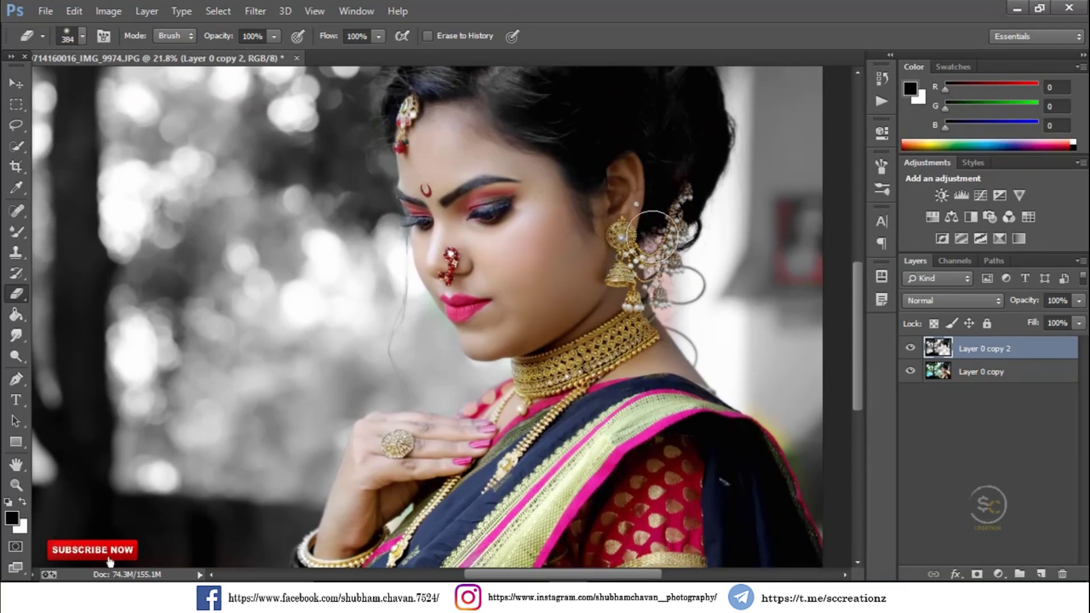
scroll(664, 196, up, 4)
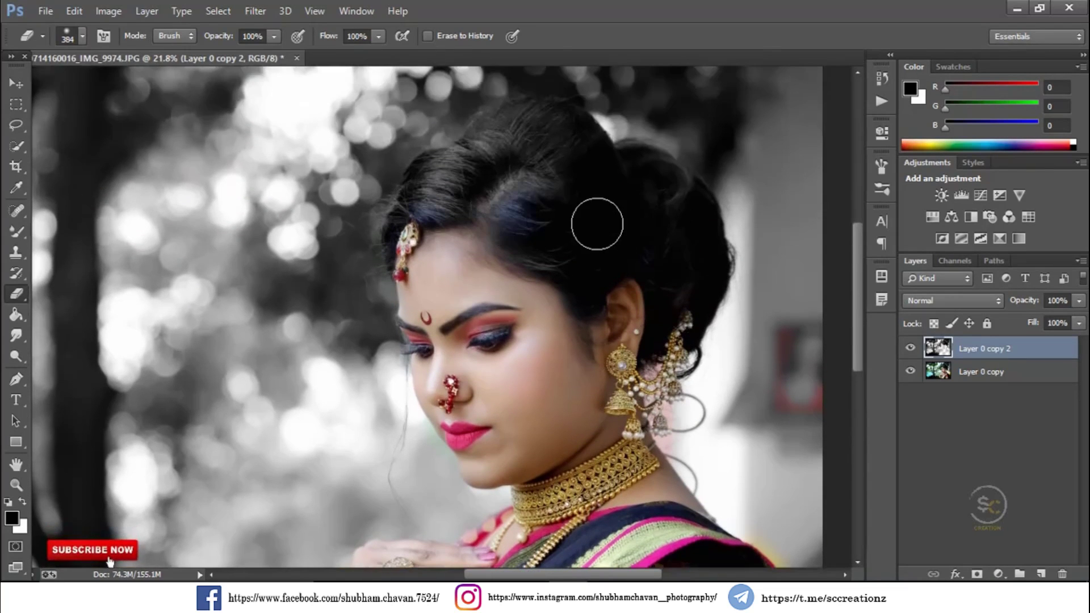
scroll(587, 250, up, 2)
scroll(588, 250, up, 1)
scroll(583, 333, up, 2)
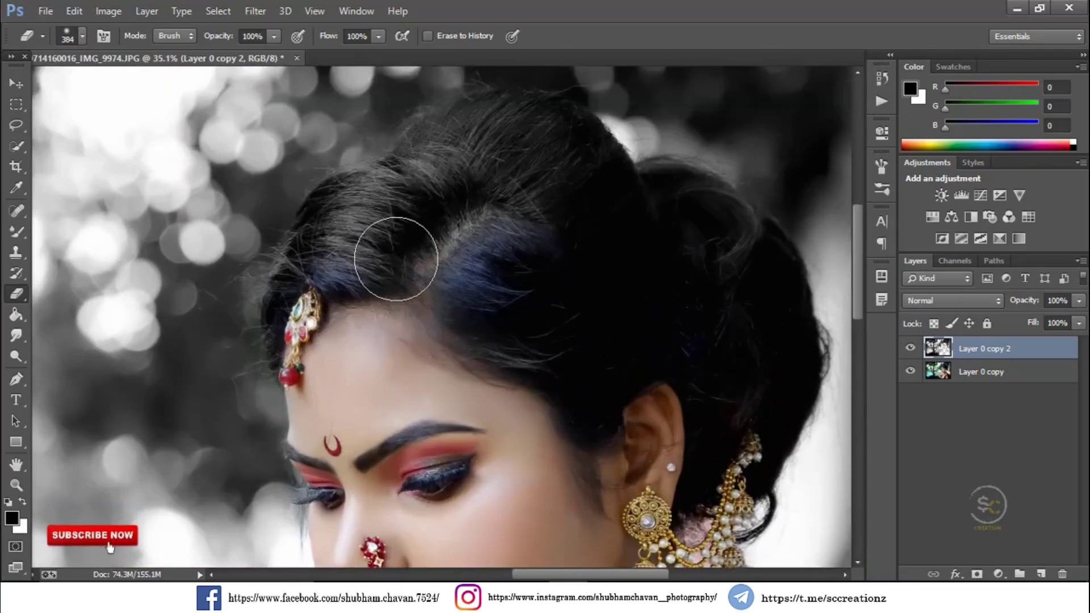
mouse_move(445, 200)
mouse_down()
mouse_move(458, 182)
mouse_move(567, 187)
mouse_move(683, 226)
mouse_move(736, 344)
mouse_up()
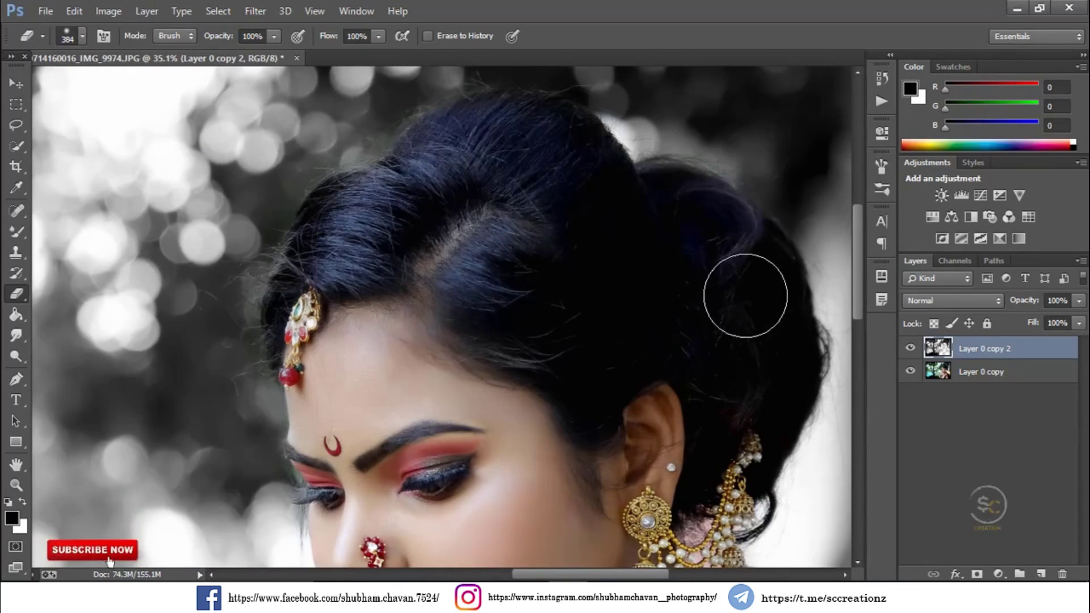
Set the Eraser to 82 px and erase the desaturated layer over the hanging earrings and the chain leading to the hair
scroll(454, 312, down, 1)
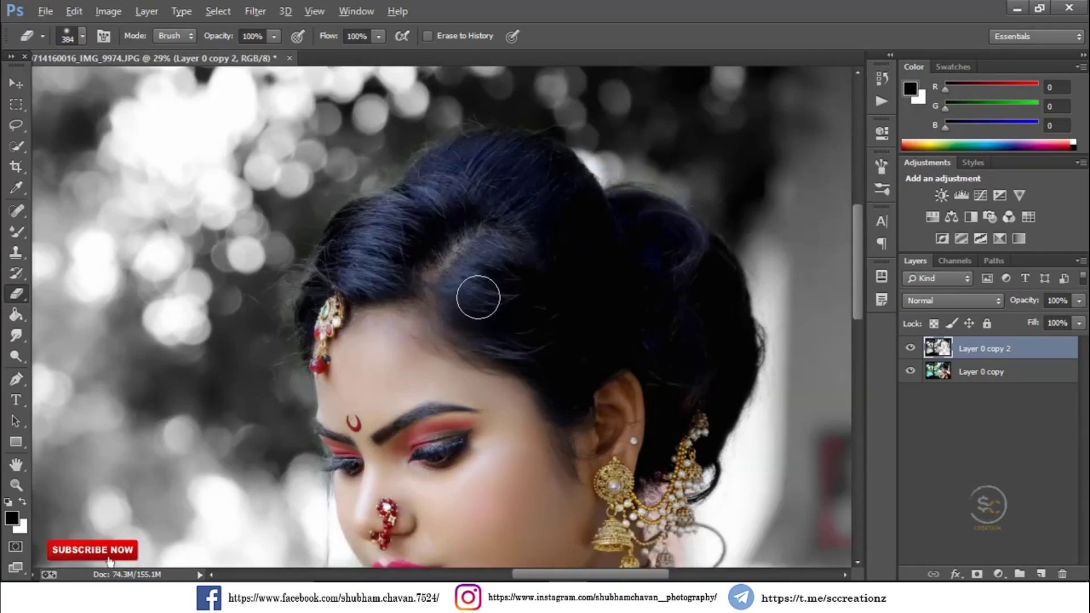
scroll(480, 296, up, 3)
right_click(631, 290)
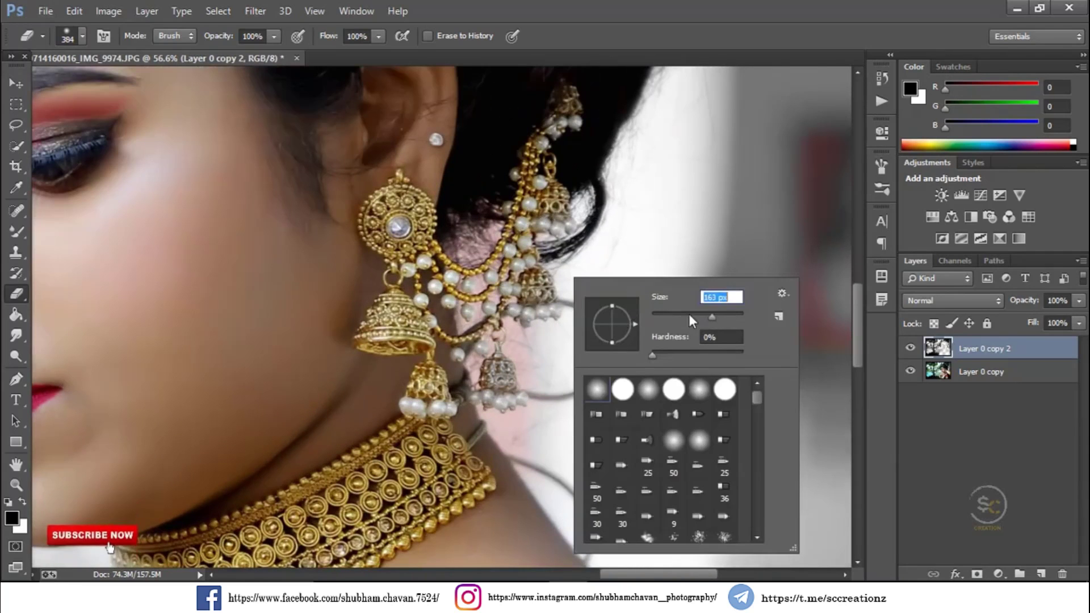
drag(711, 313, 689, 313)
click(429, 410)
drag(495, 388, 498, 373)
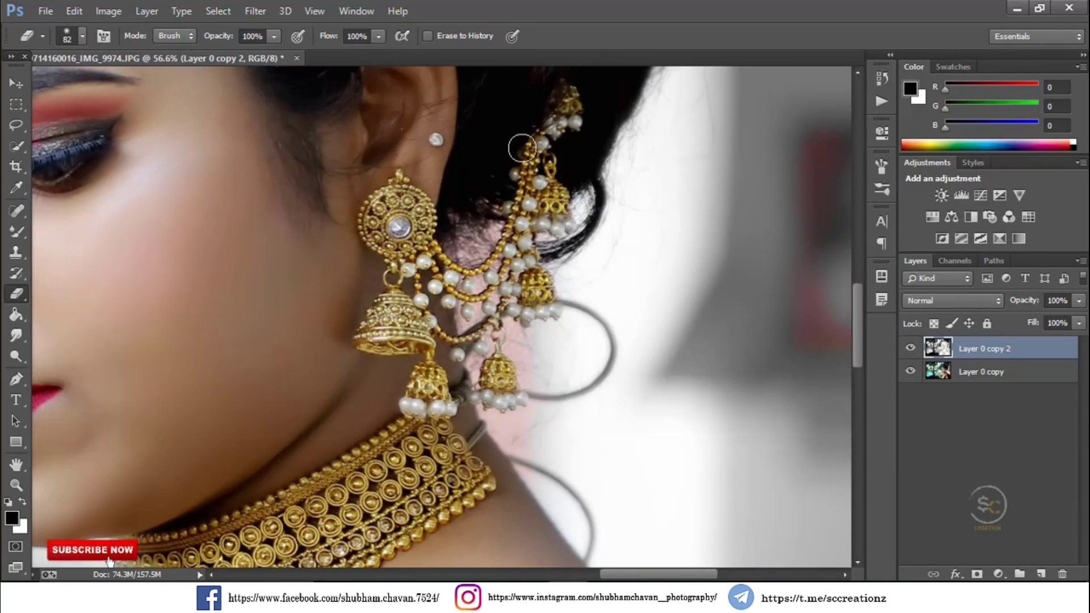
Toggle the visibility of Layer 0 copy 2 to compare the whole image with and without the desaturated background
scroll(520, 139, down, 5)
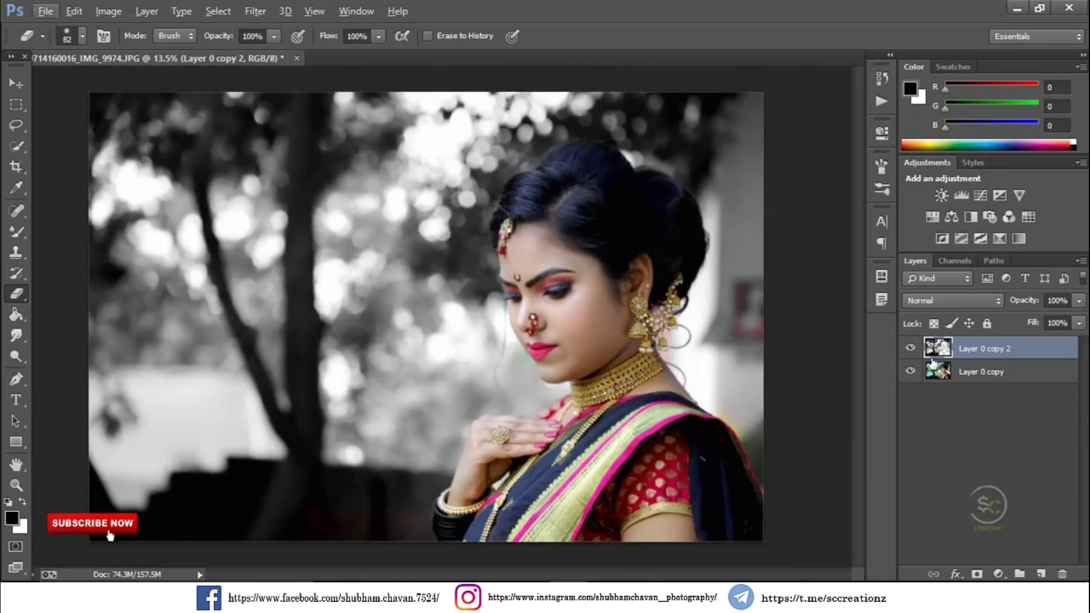
click(910, 349)
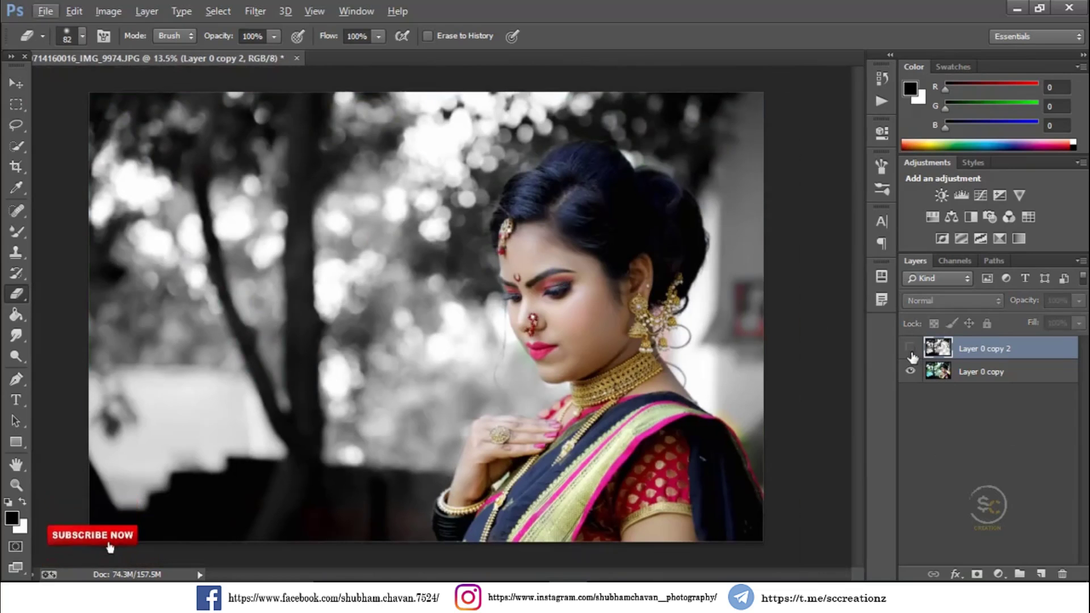
click(911, 348)
click(910, 349)
click(910, 349)
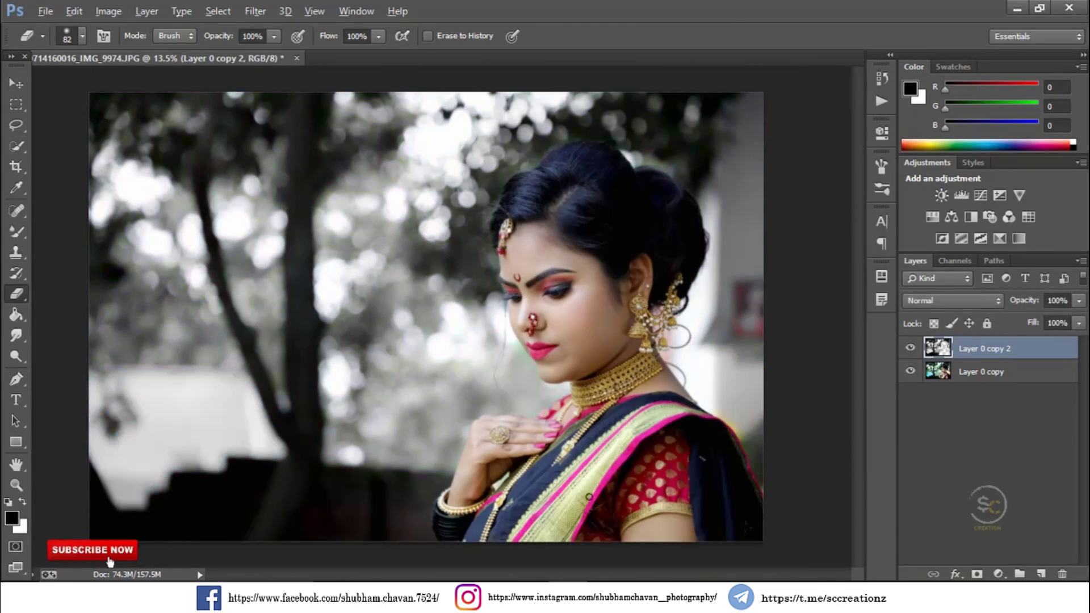
Set the Eraser to 156 px and clean up the remaining desaturated areas around the fingers, ring and long necklace
scroll(550, 446, up, 5)
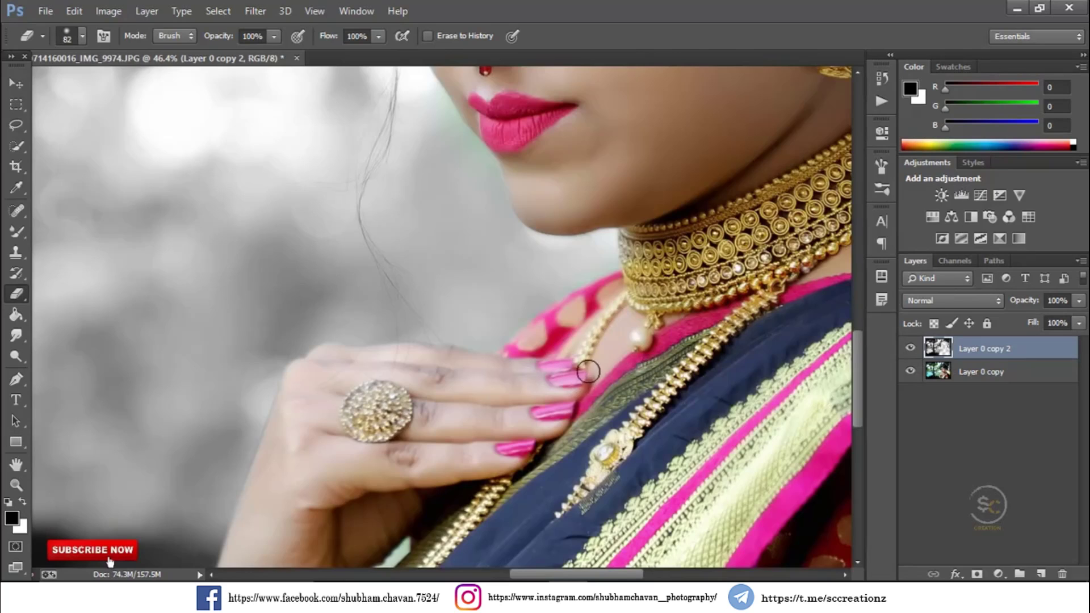
scroll(598, 359, down, 3)
scroll(682, 352, up, 3)
right_click(747, 350)
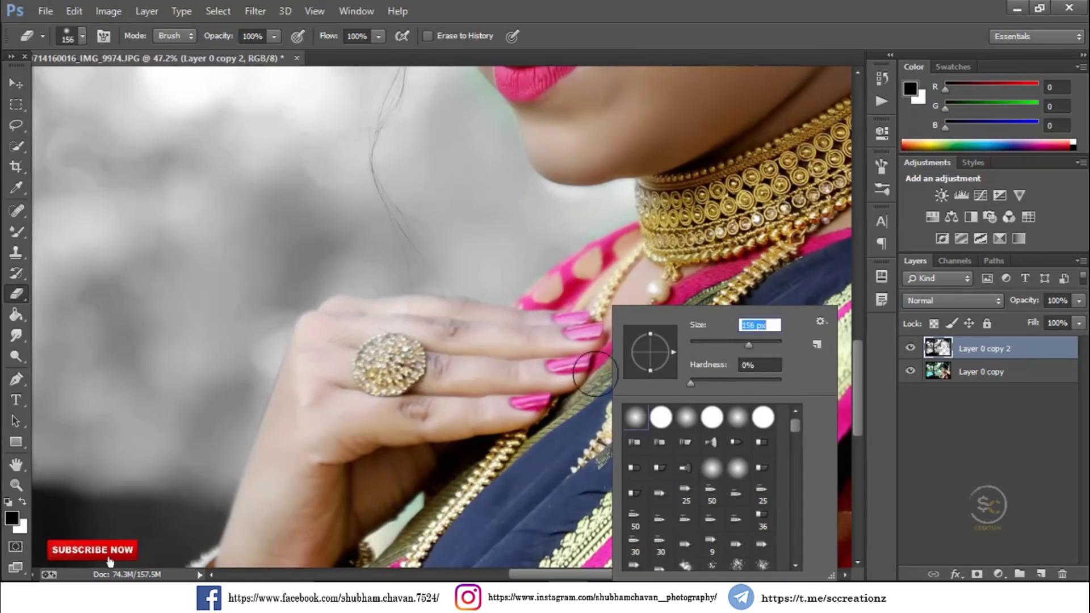
text(156)
key(Return)
scroll(413, 311, down, 1)
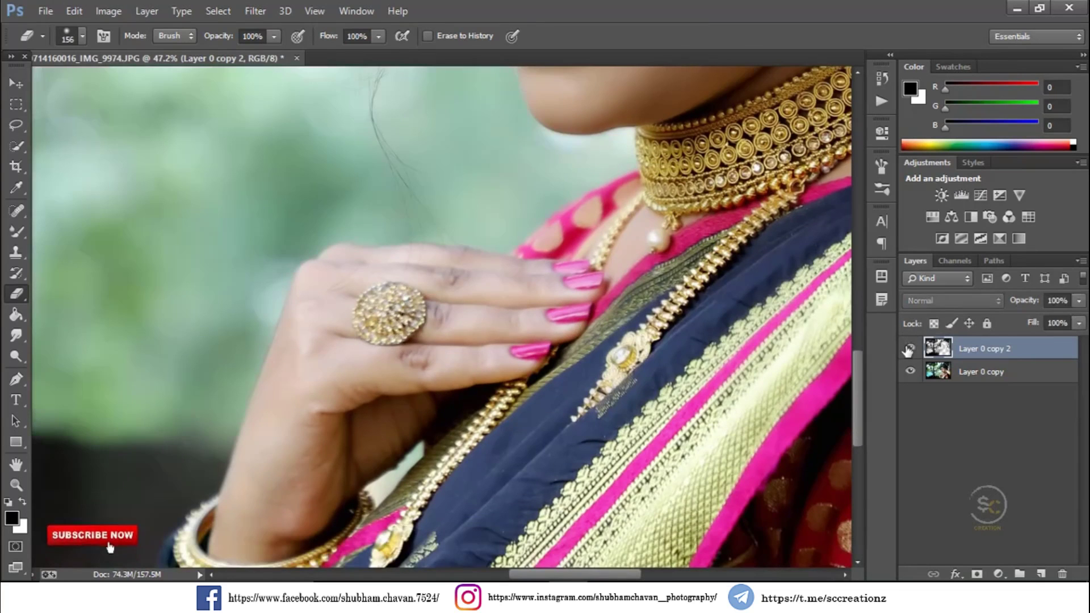
Set the Eraser to 279 px, restore colour in the dark sari drape behind the arm, and check the result by toggling Layer 0 copy
scroll(517, 483, down, 5)
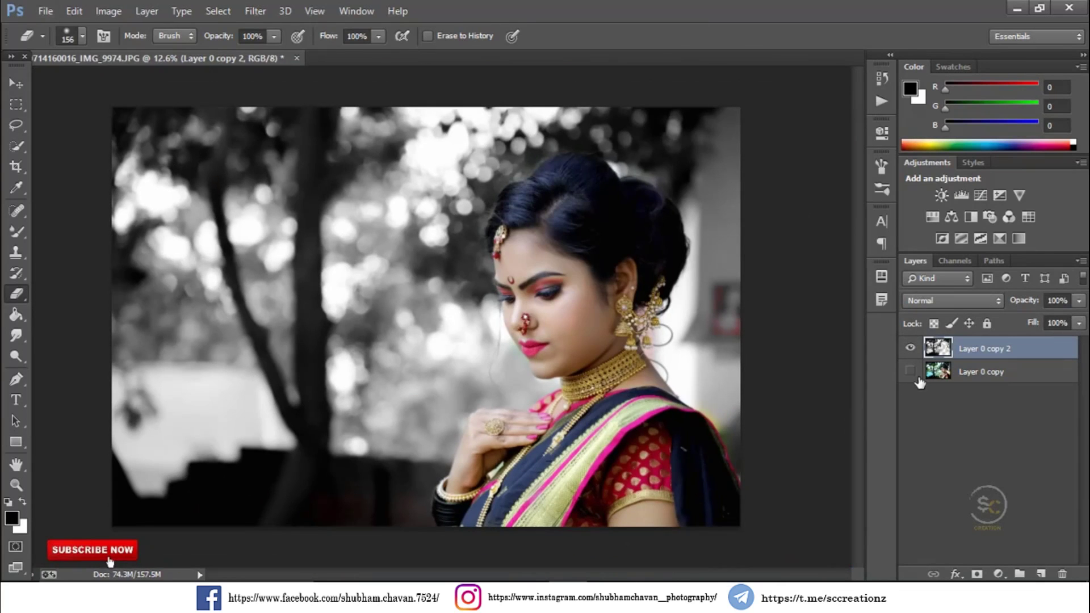
click(911, 371)
right_click(669, 454)
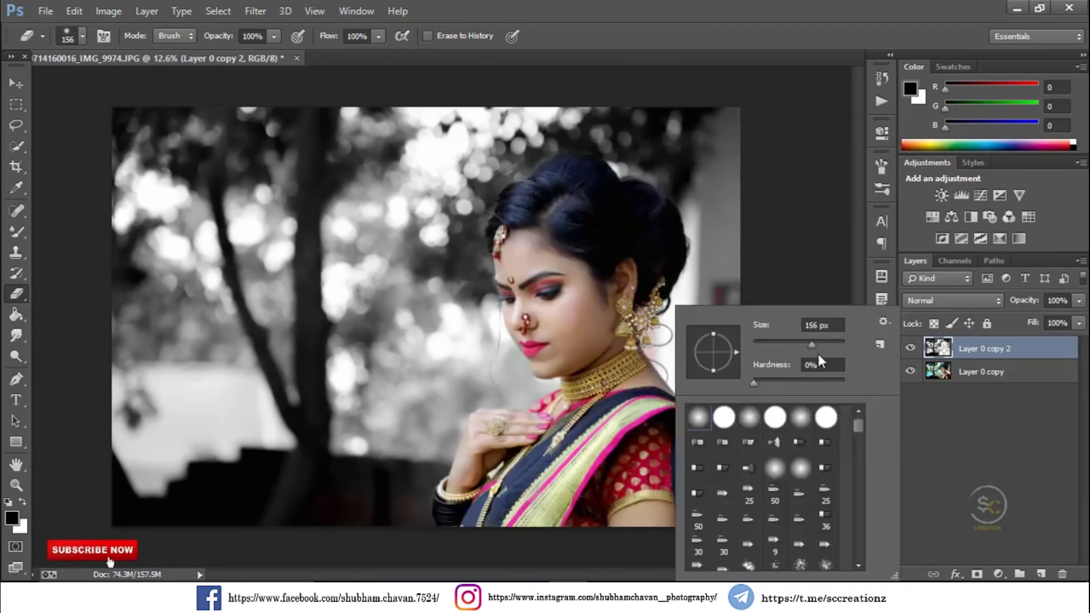
key(Return)
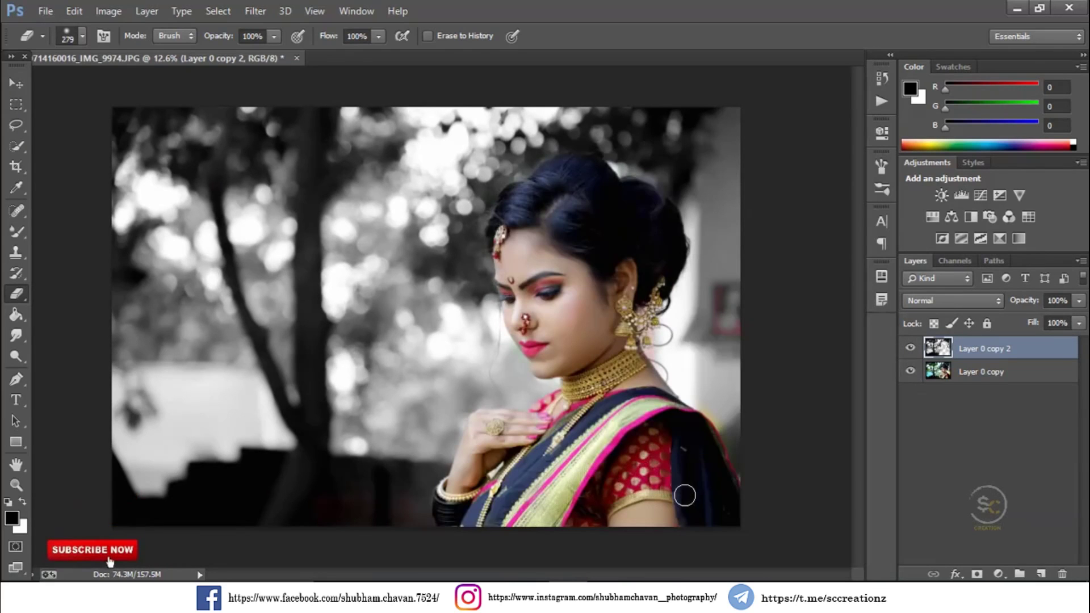
click(910, 370)
click(910, 370)
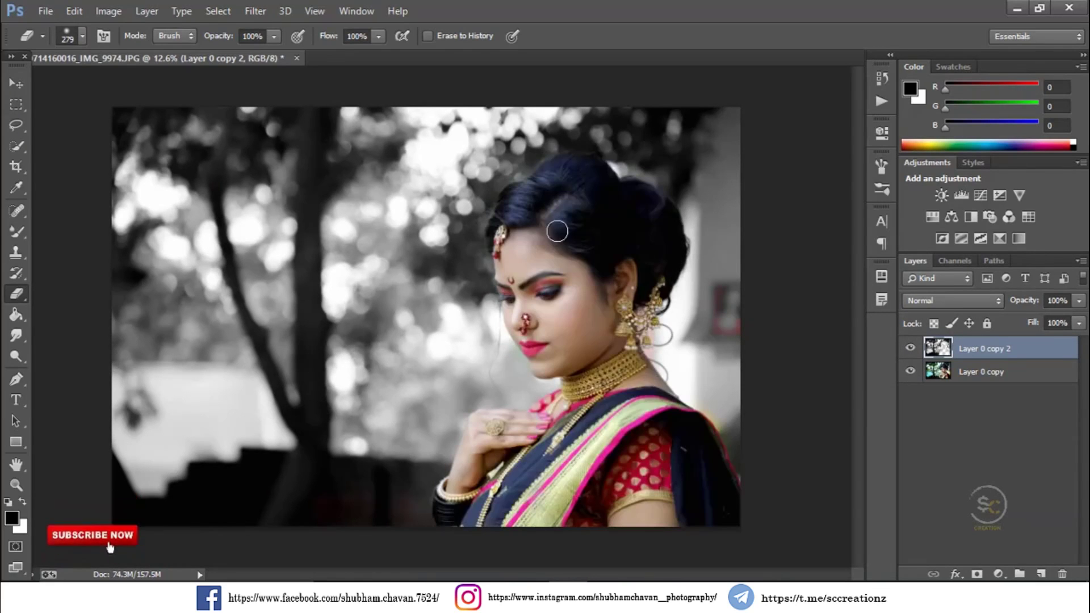
Merge Layer 0 copy 2 with Layer 0 copy and duplicate the merged layer
scroll(607, 336, up, 1)
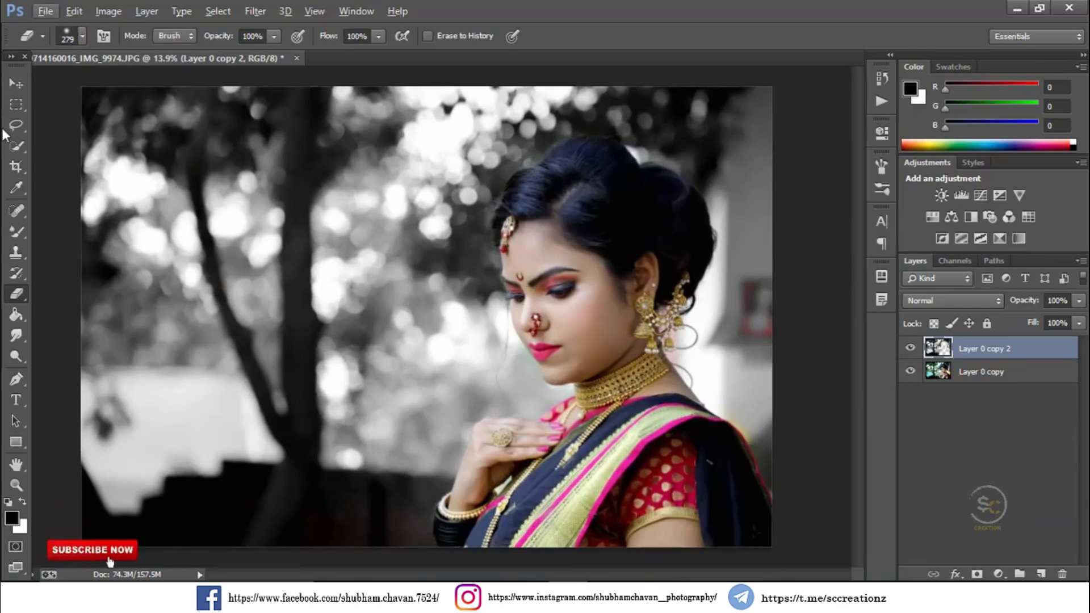
scroll(448, 340, up, 3)
scroll(481, 399, down, 1)
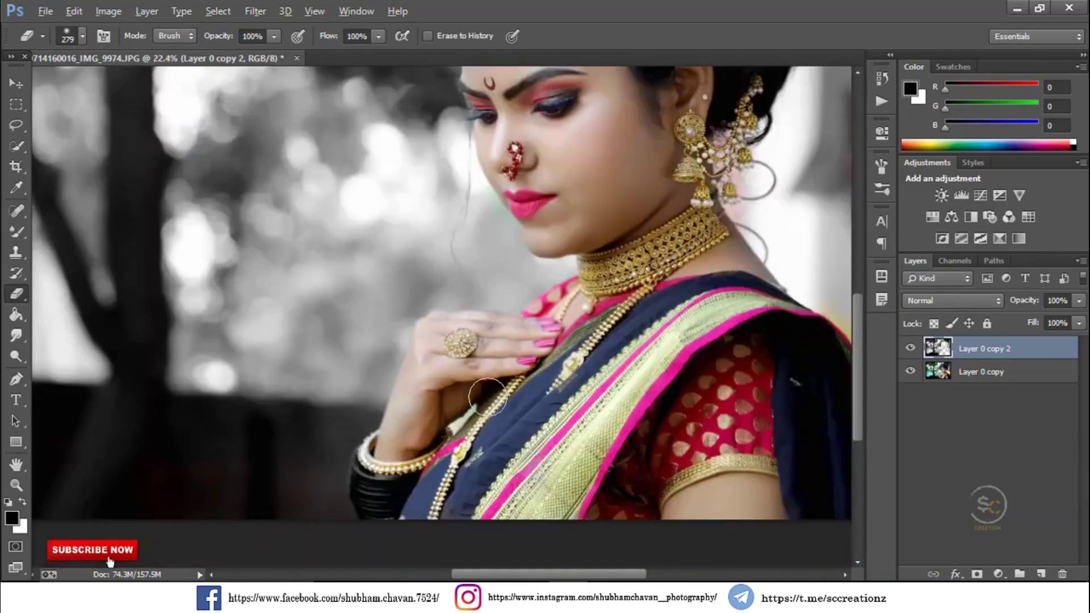
scroll(481, 399, down, 3)
right_click(1022, 349)
click(732, 472)
right_click(999, 349)
click(738, 142)
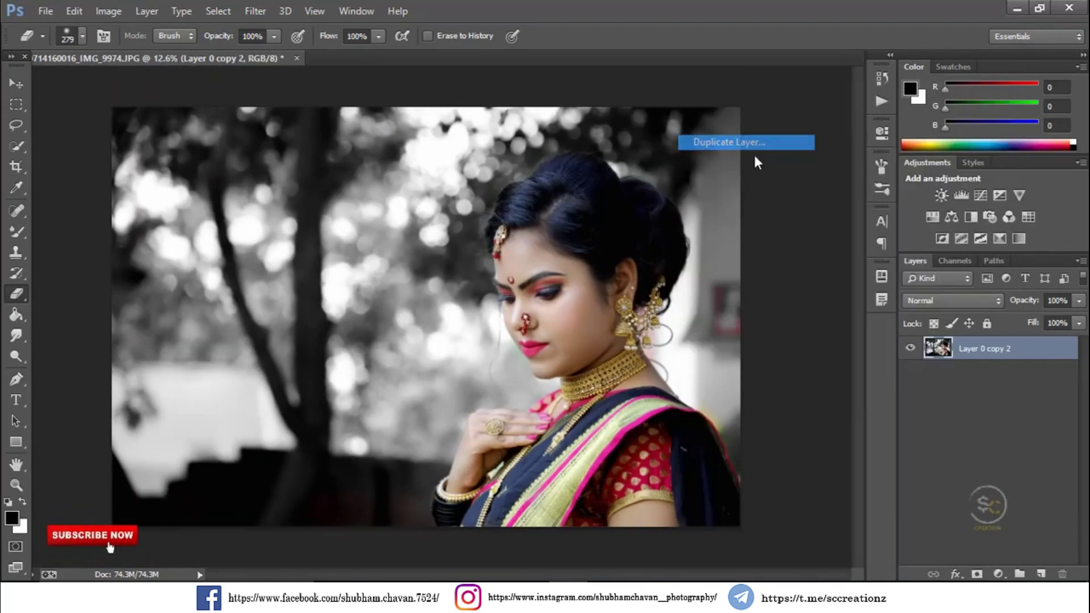
click(688, 177)
Open the Camera Raw Filter on the duplicate and set the HSL saturation of Greens to -100 and Yellows to +33
click(255, 11)
click(288, 104)
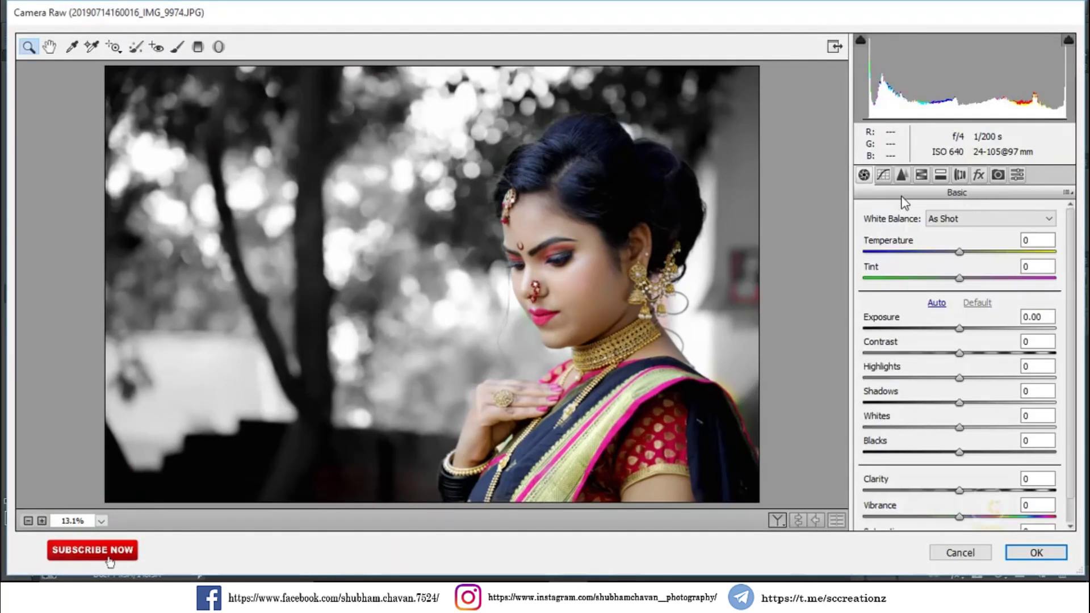
click(920, 176)
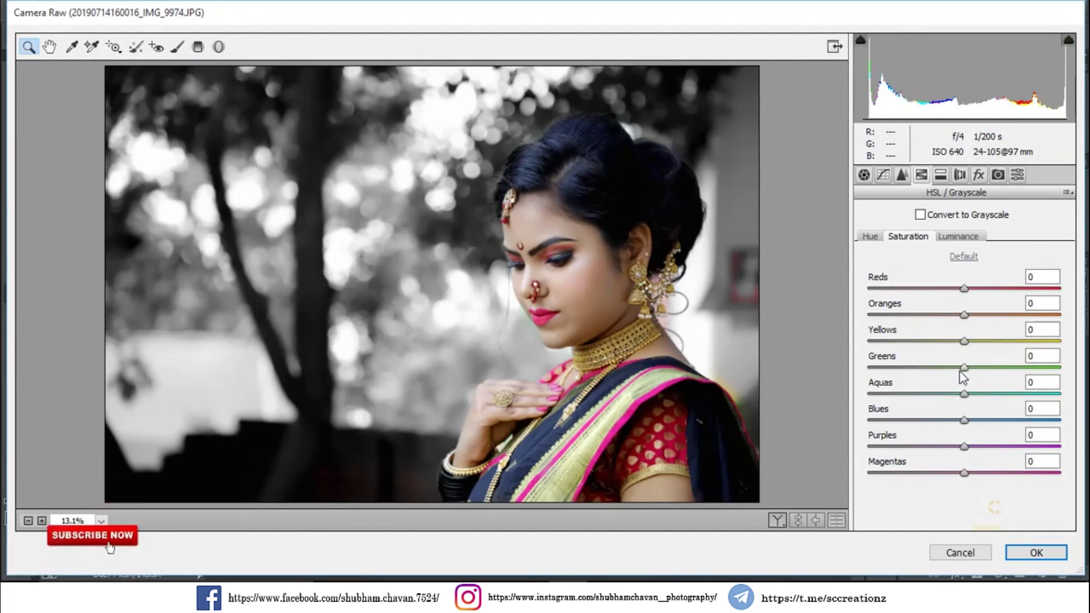
drag(962, 369, 875, 372)
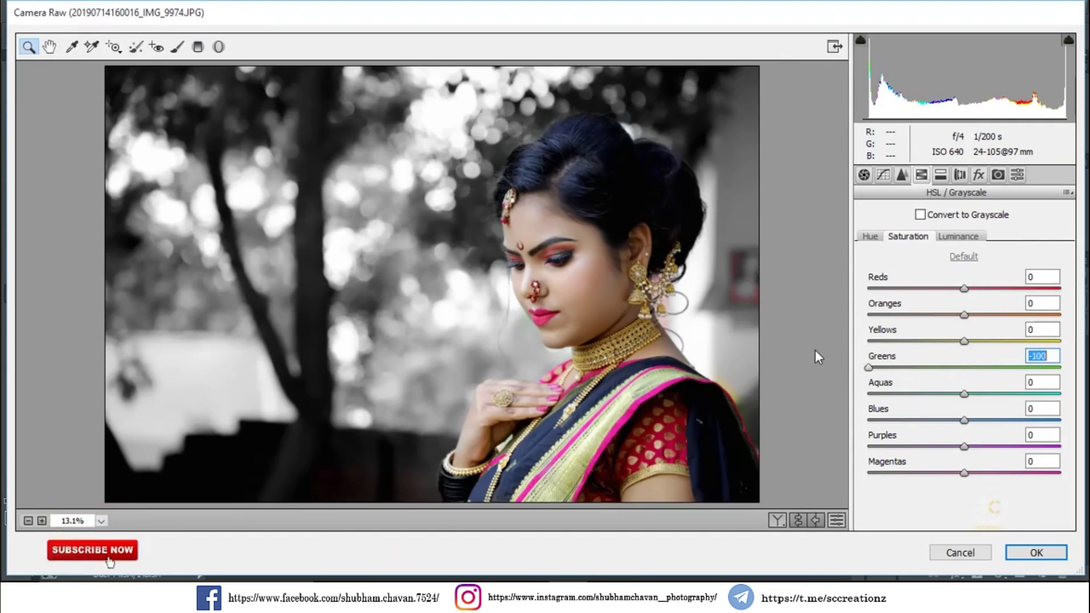
drag(960, 342, 867, 342)
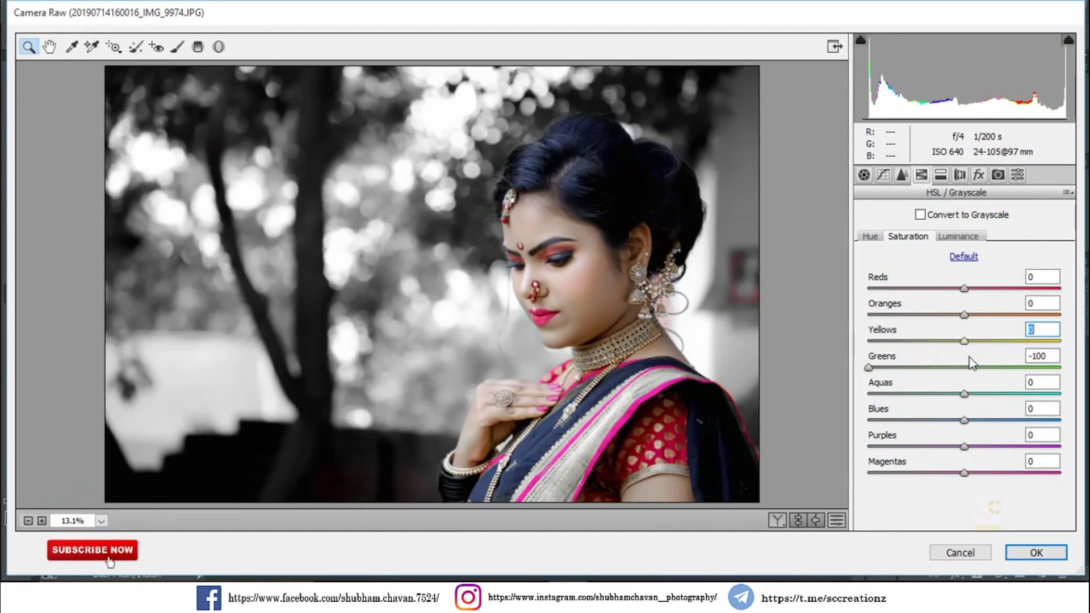
drag(985, 365, 947, 361)
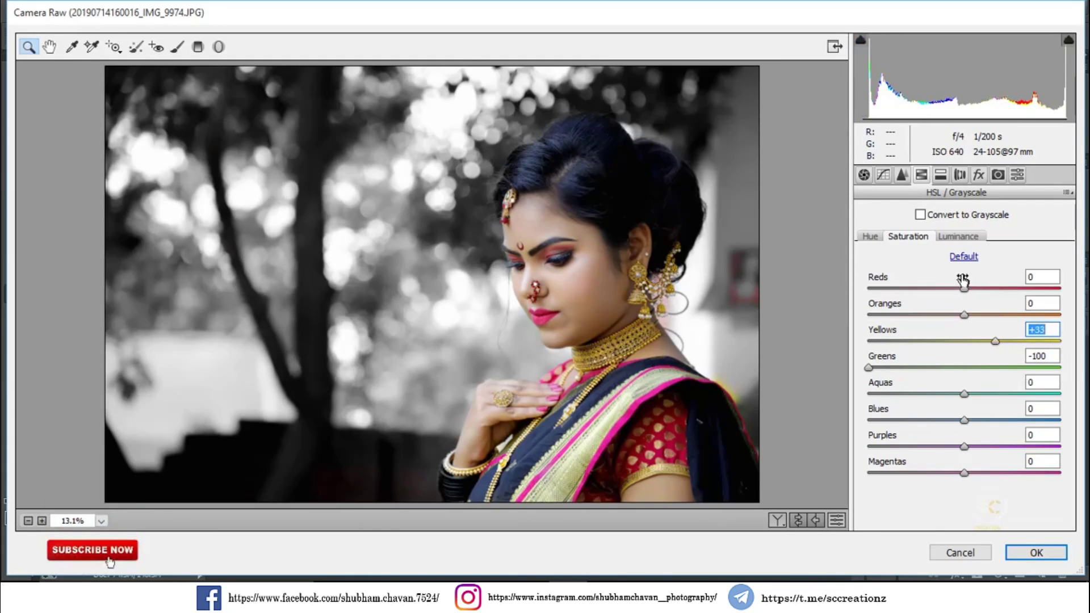
Set the HSL luminance of Oranges to +12 and Reds to -8
click(961, 239)
click(980, 315)
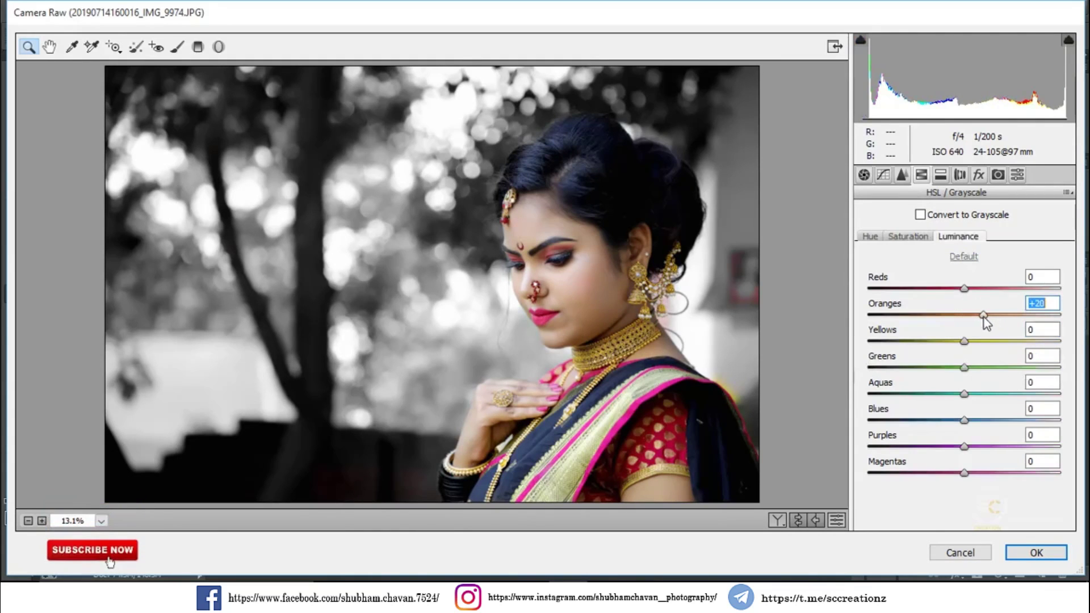
mouse_move(980, 314)
mouse_down()
mouse_move(947, 296)
mouse_move(967, 309)
mouse_up()
click(969, 289)
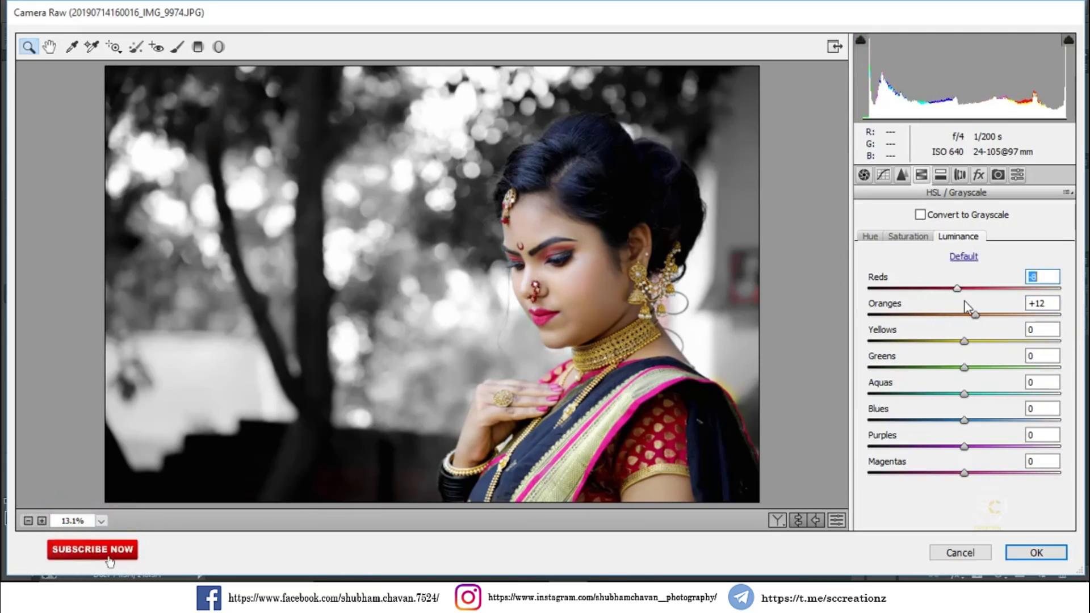
Try shifting the hue of the Greens and Yellows in the HSL adjustments and recheck the saturation values
click(869, 236)
click(962, 367)
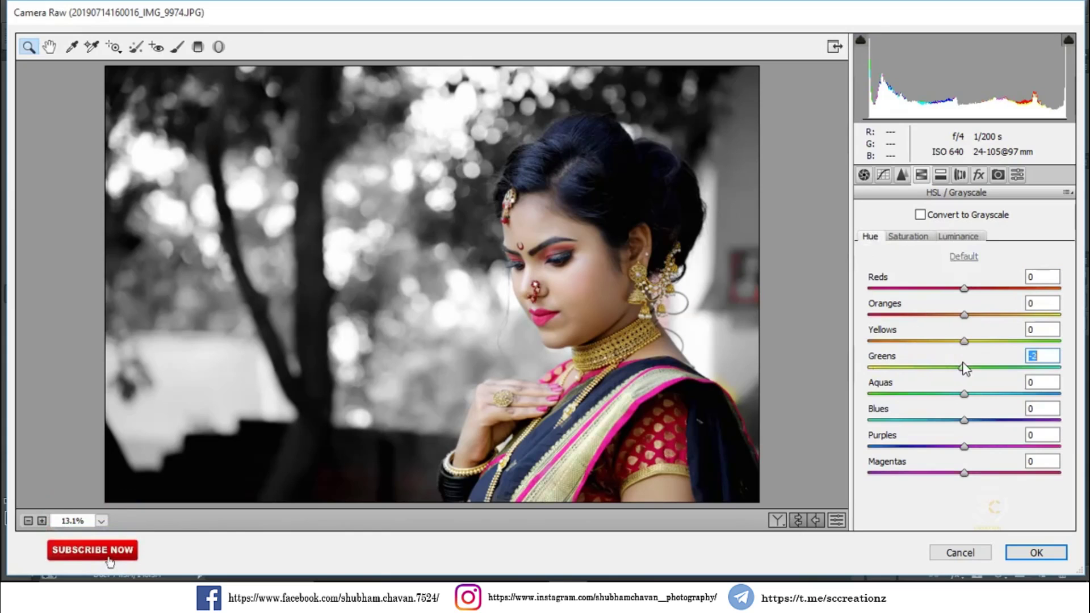
double_click(868, 341)
click(909, 236)
click(996, 340)
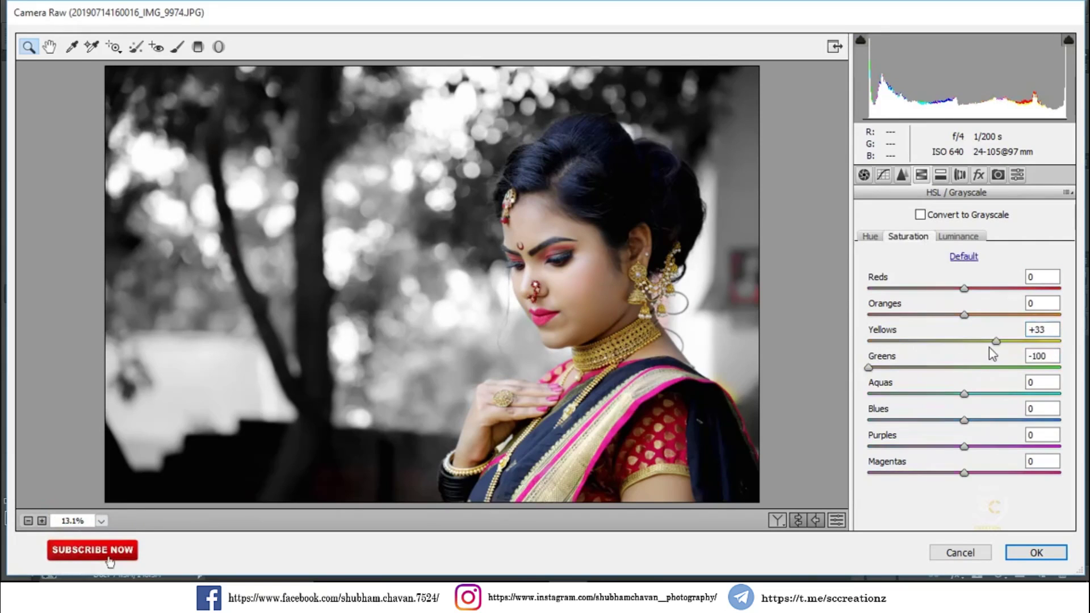
Set the HSL luminance of Reds to +4, Yellows to +18 and Greens to +50
click(958, 236)
drag(975, 341, 999, 368)
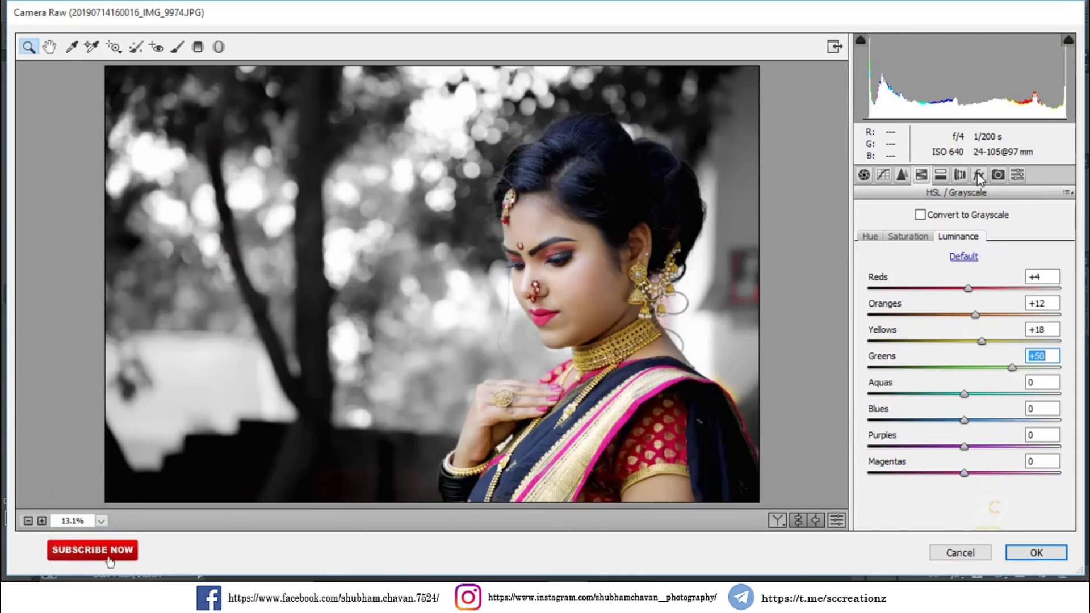
Add a post-crop vignette with an amount of -43 and a midpoint of 65
key(ctrl+alt+7)
drag(963, 382, 924, 389)
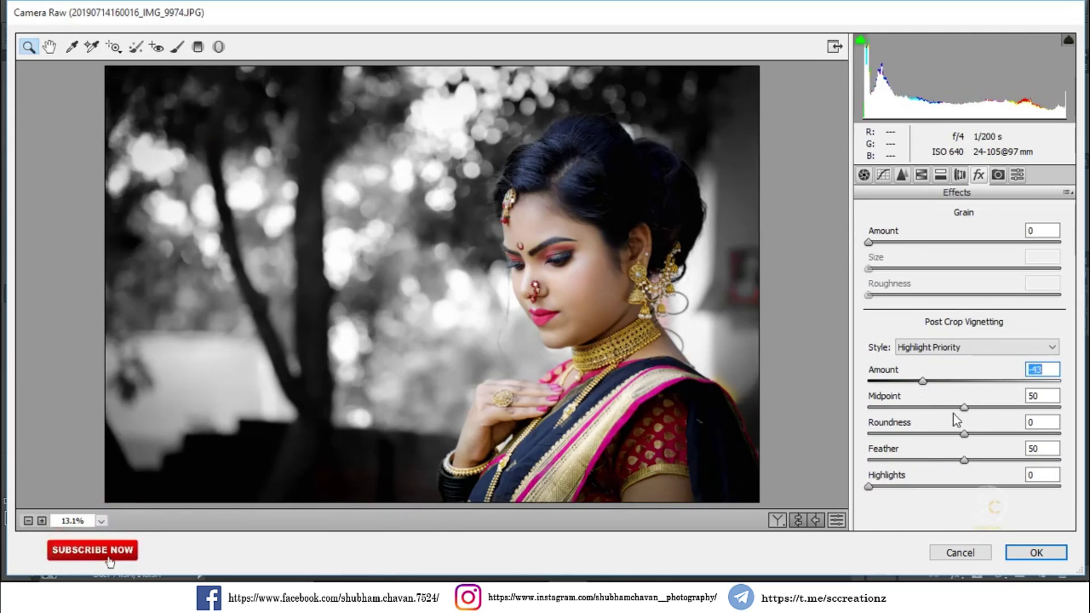
drag(964, 407, 998, 417)
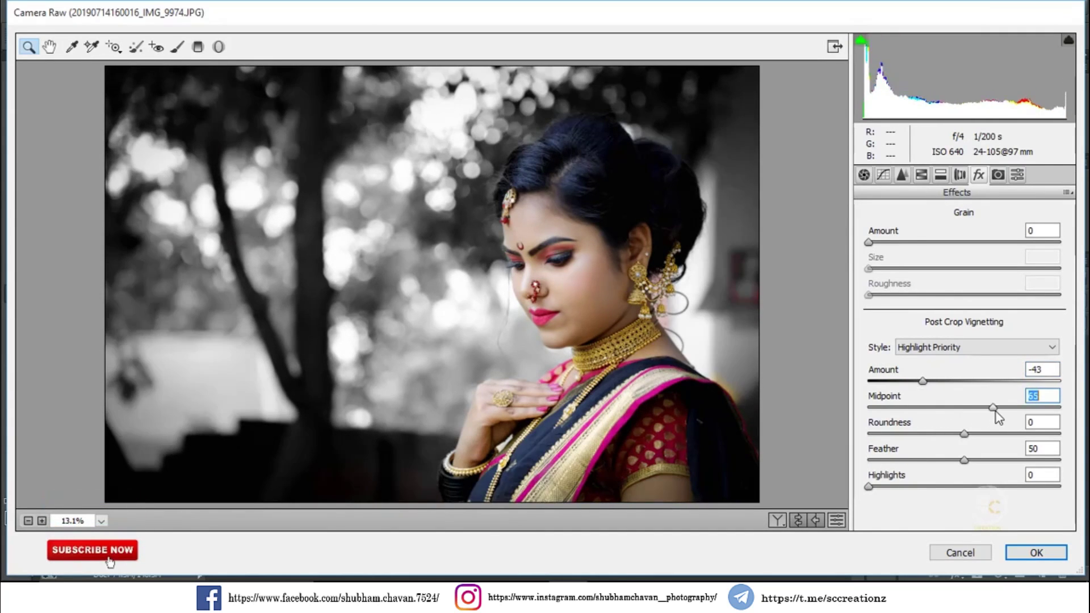
Set the Camera Calibration Blue Primary to hue -15 and saturation +2
click(998, 174)
drag(877, 475, 1048, 477)
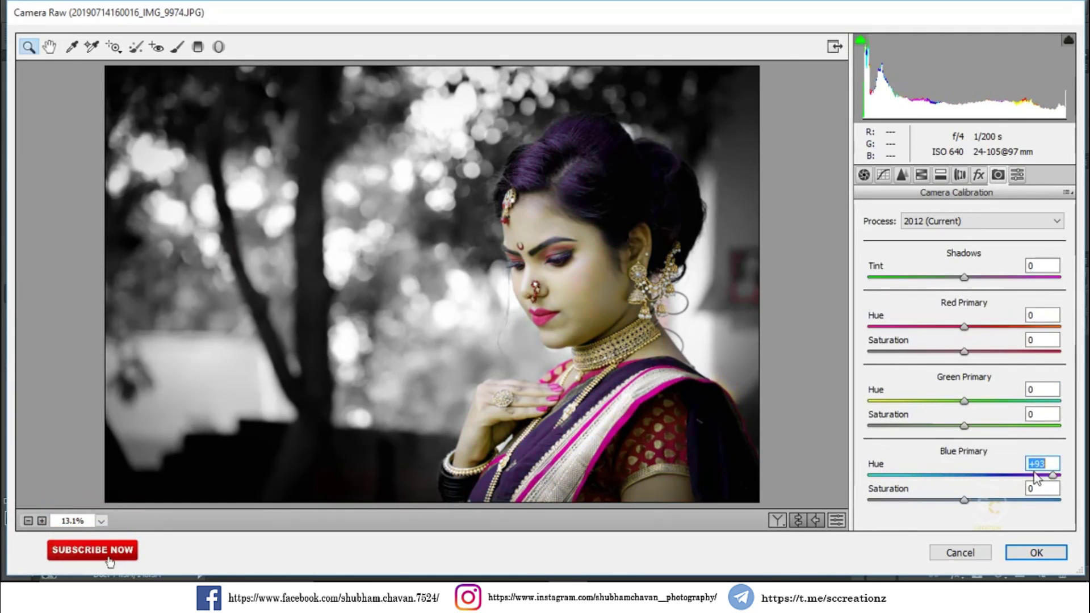
drag(947, 479, 1048, 501)
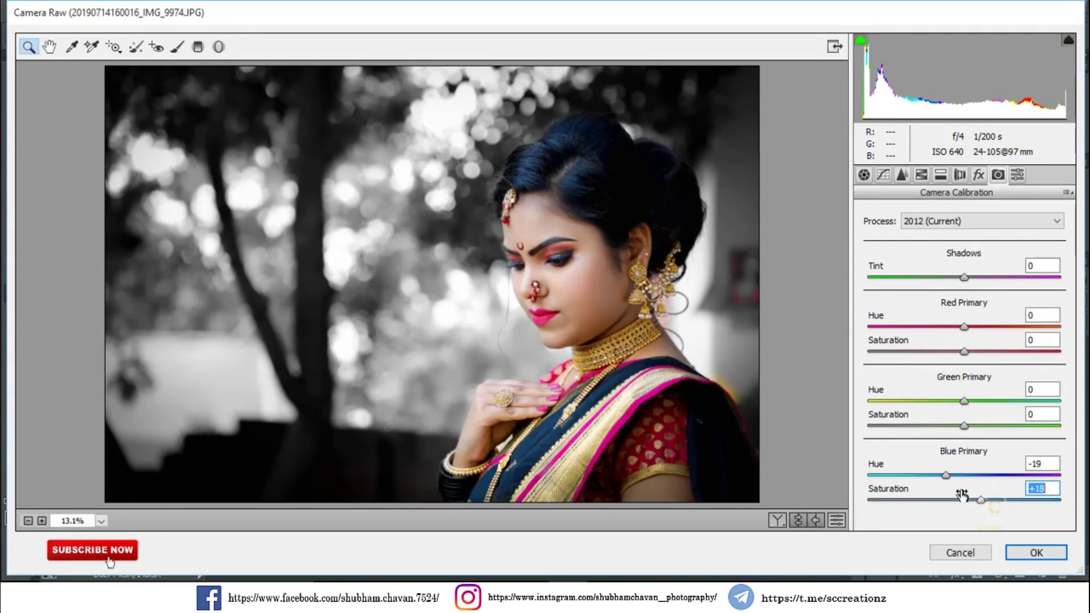
drag(945, 476, 966, 501)
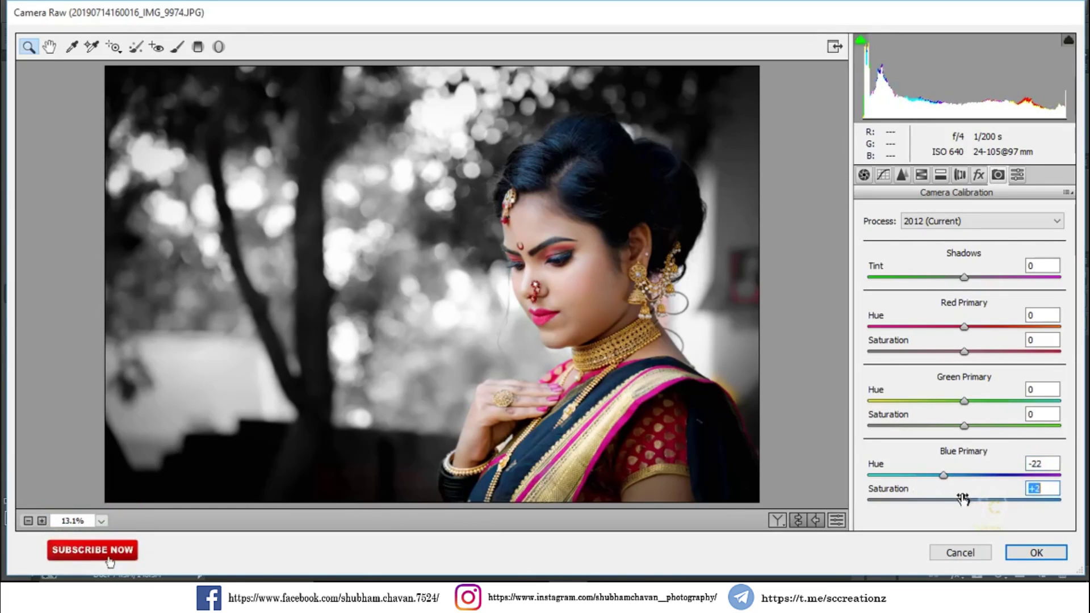
Set the Green Primary calibration to saturation +38 and hue -31, and apply the Camera Raw Filter
drag(964, 427, 1019, 440)
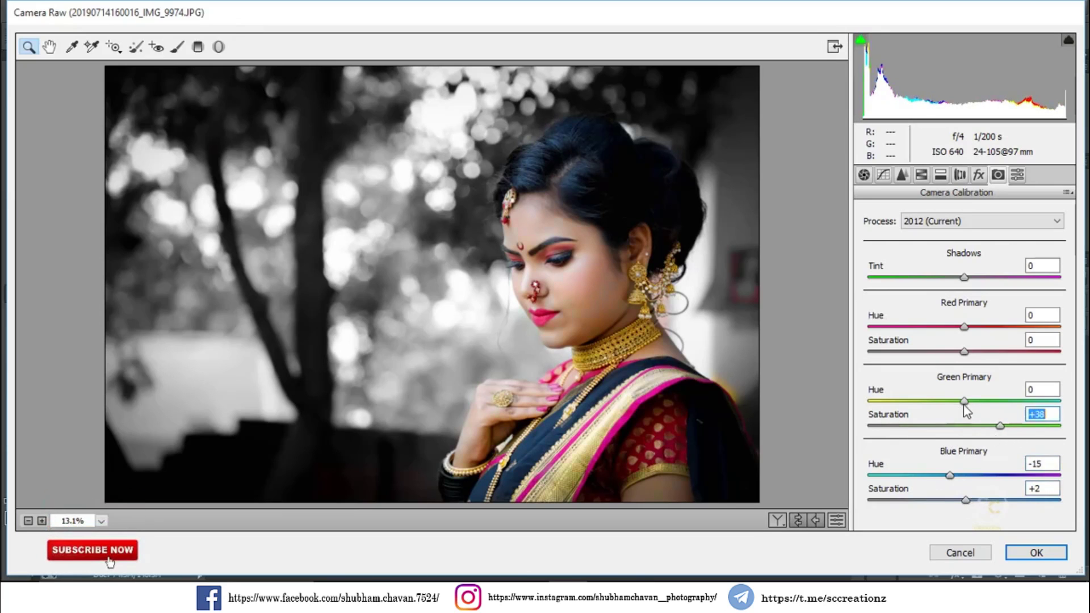
drag(964, 404, 904, 405)
drag(915, 410, 927, 413)
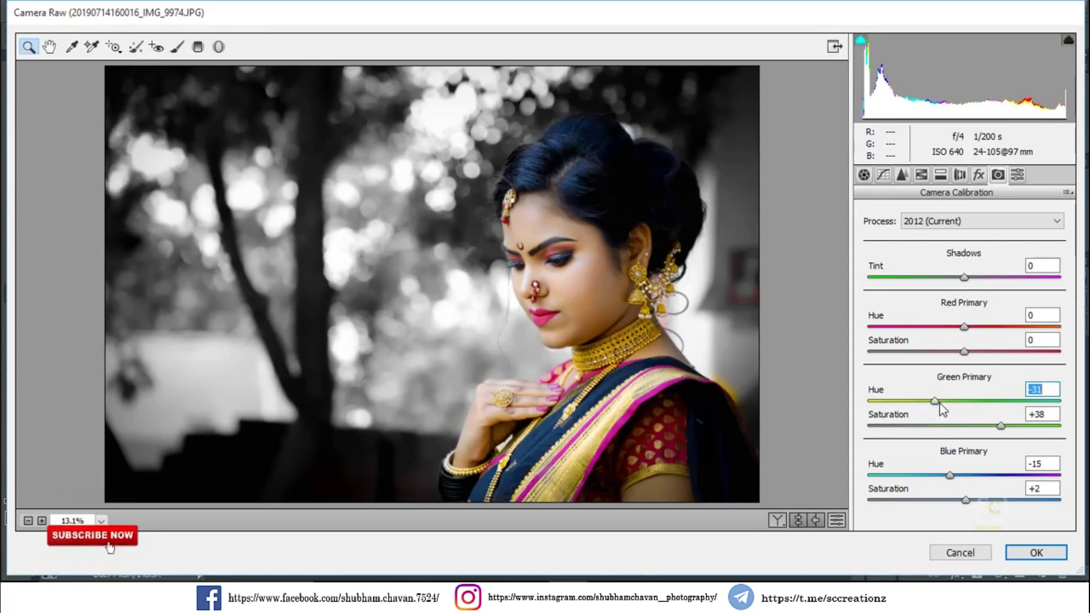
click(1032, 553)
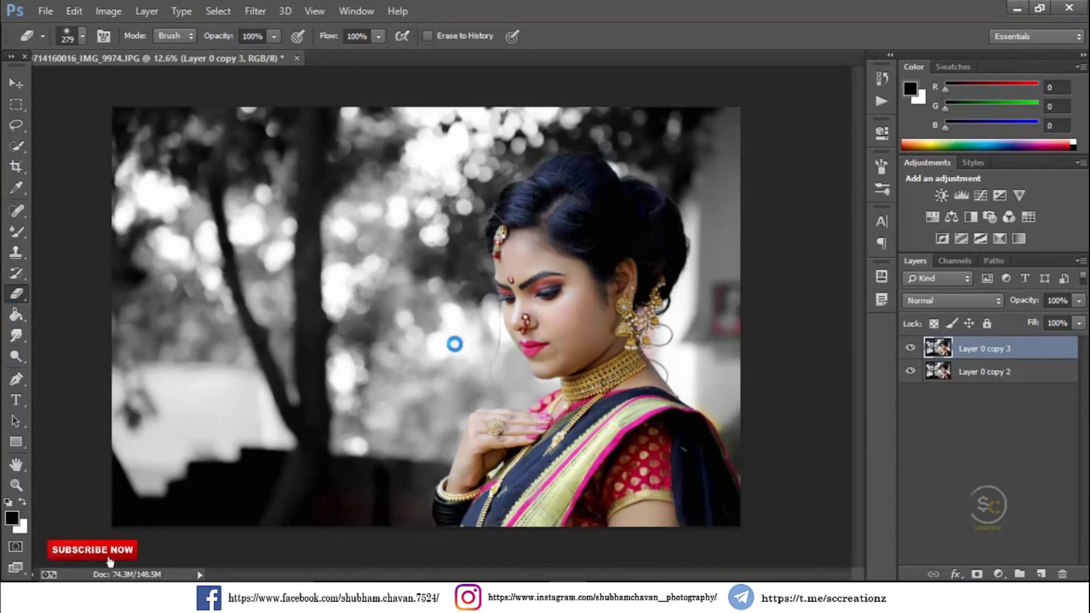
Examine the face up close and compare it with and without Layer 0 copy 3
scroll(532, 297, up, 5)
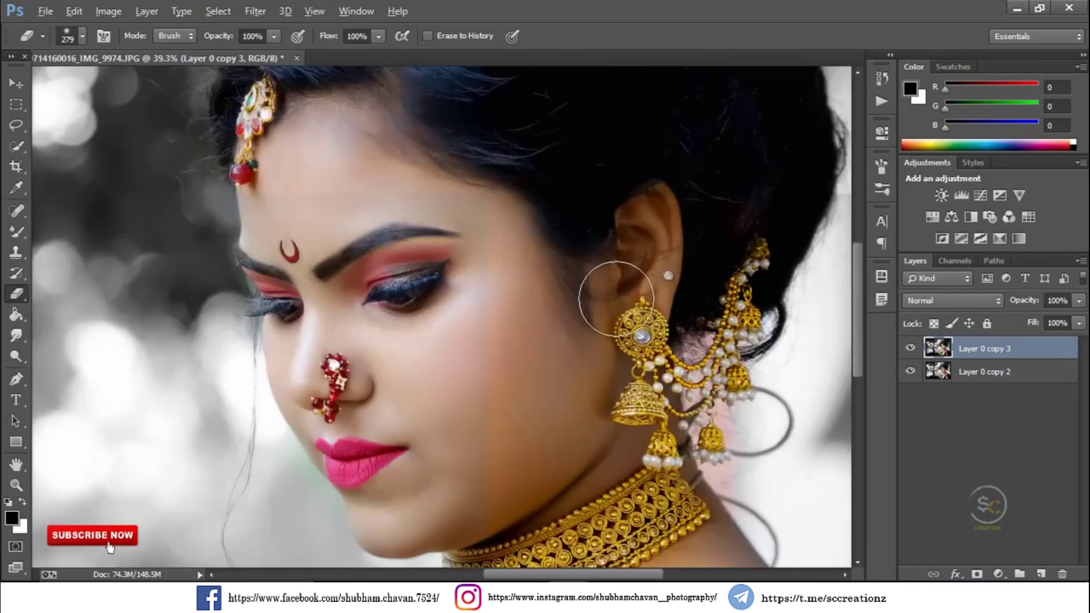
scroll(589, 365, down, 2)
click(910, 349)
click(910, 348)
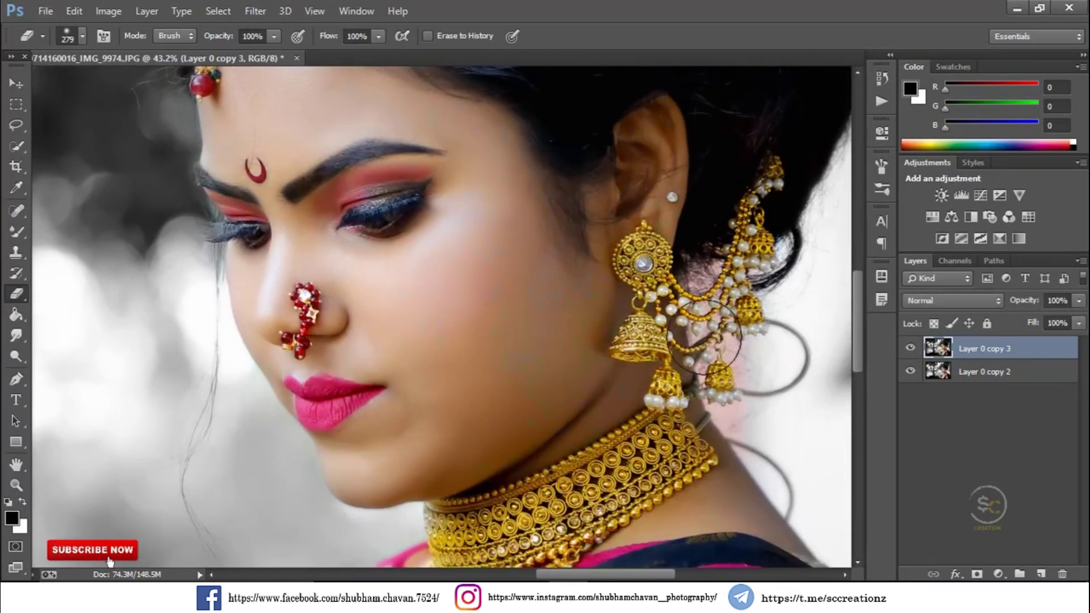
scroll(419, 328, up, 2)
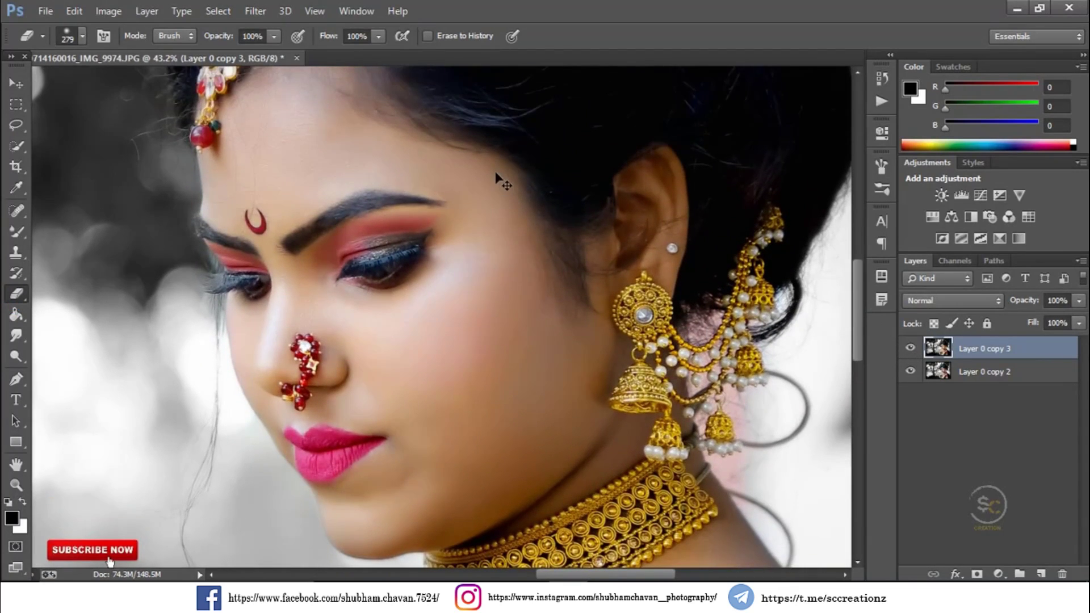
Set the Eraser to 48% opacity and 419 px, and partly erase the filter effect over the woman's face and hand
scroll(496, 177, down, 1)
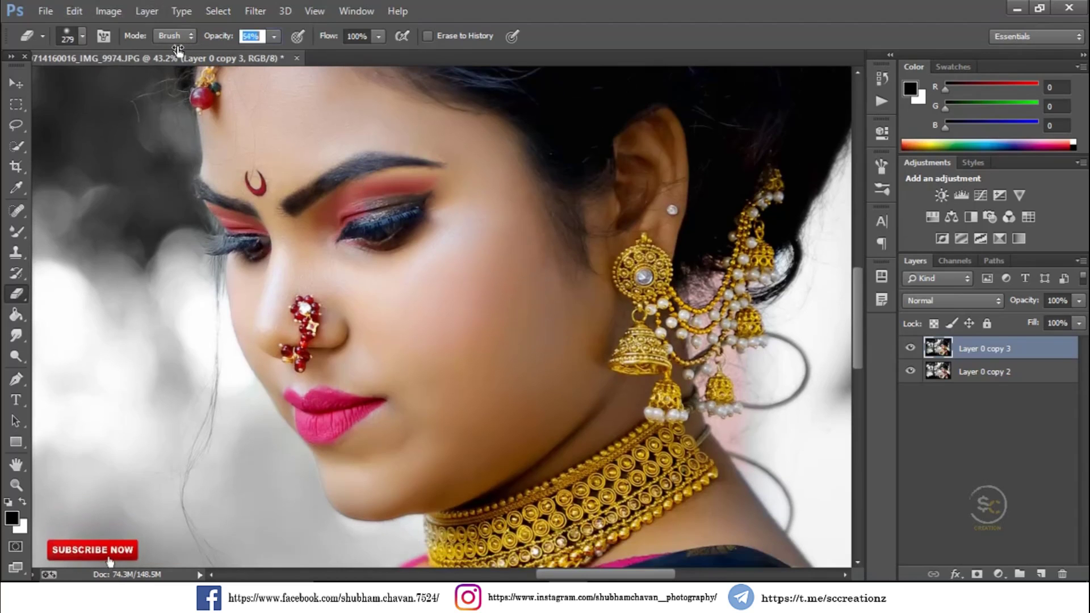
right_click(406, 237)
drag(562, 281, 568, 278)
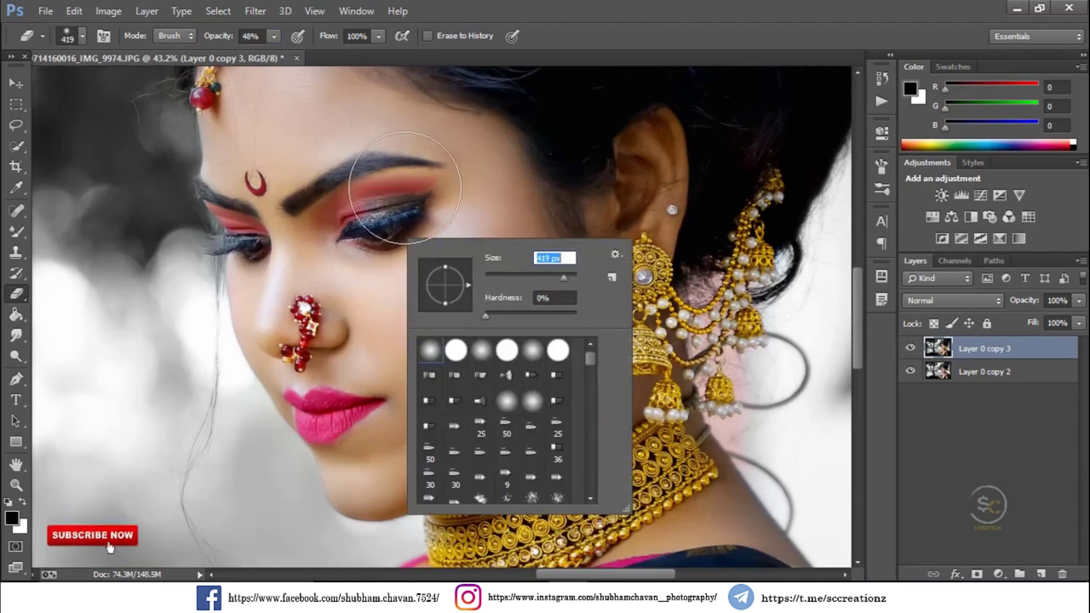
key(Return)
scroll(281, 301, up, 1)
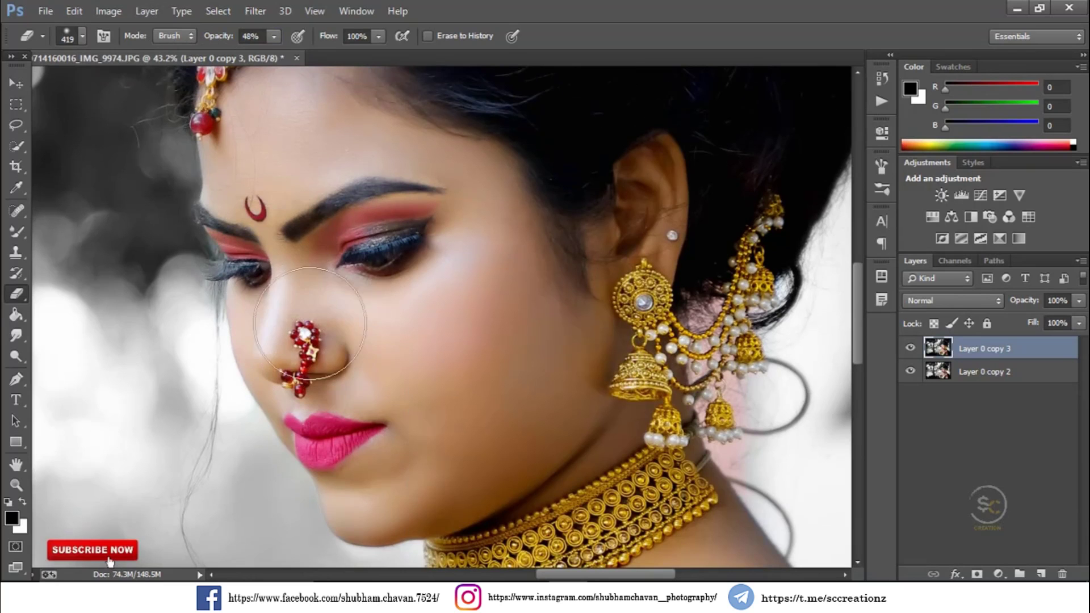
scroll(321, 227, up, 2)
scroll(449, 312, down, 2)
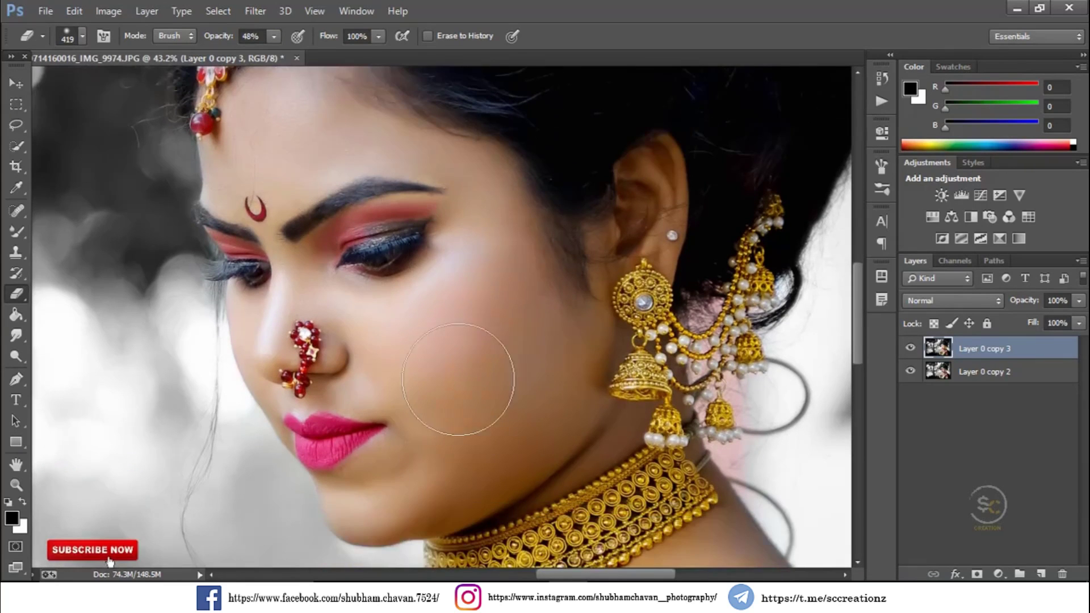
scroll(567, 238, down, 3)
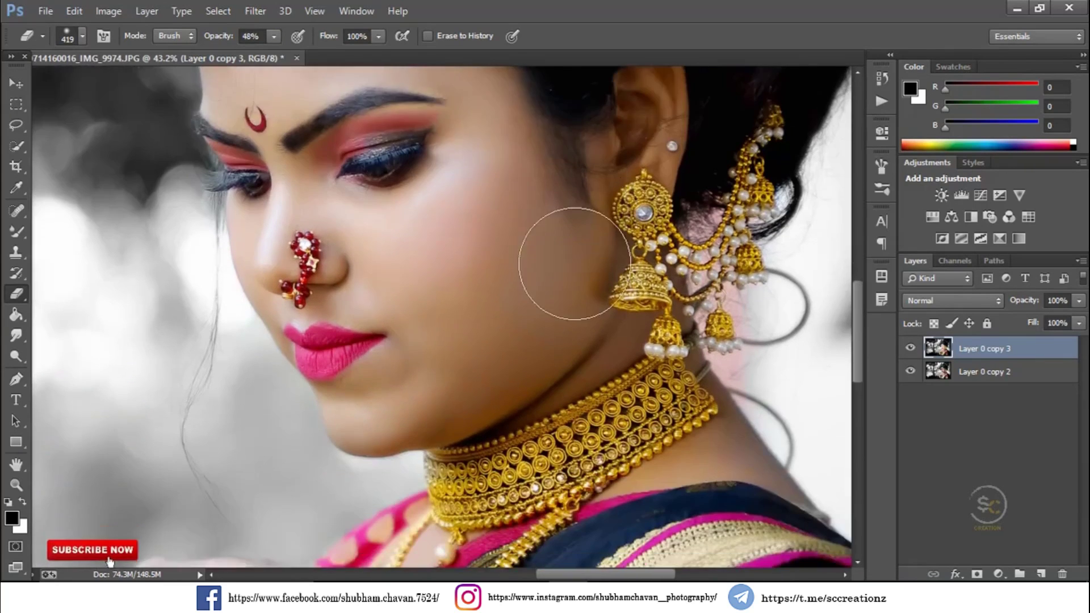
scroll(572, 242, down, 2)
scroll(398, 341, down, 2)
scroll(371, 403, down, 2)
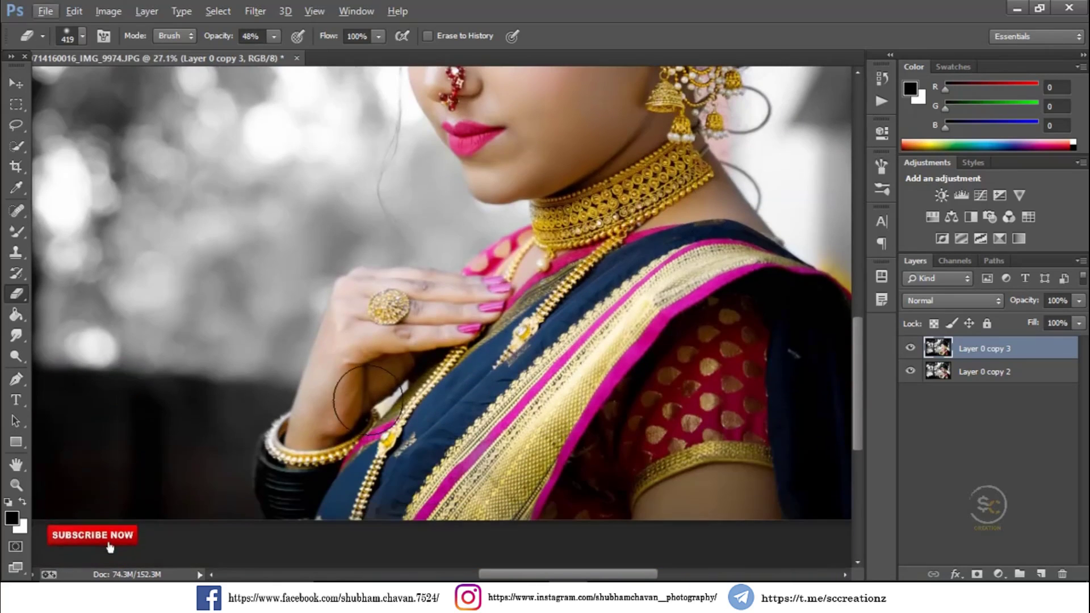
scroll(803, 312, down, 1)
Merge the visible layers and duplicate the merged layer
scroll(783, 312, up, 4)
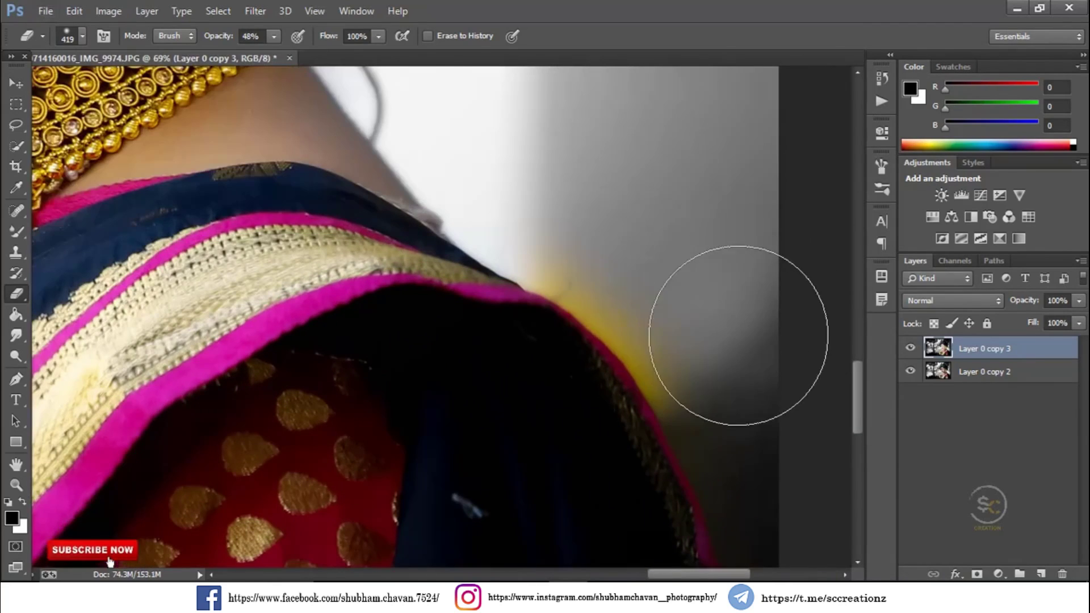
right_click(1011, 352)
click(732, 471)
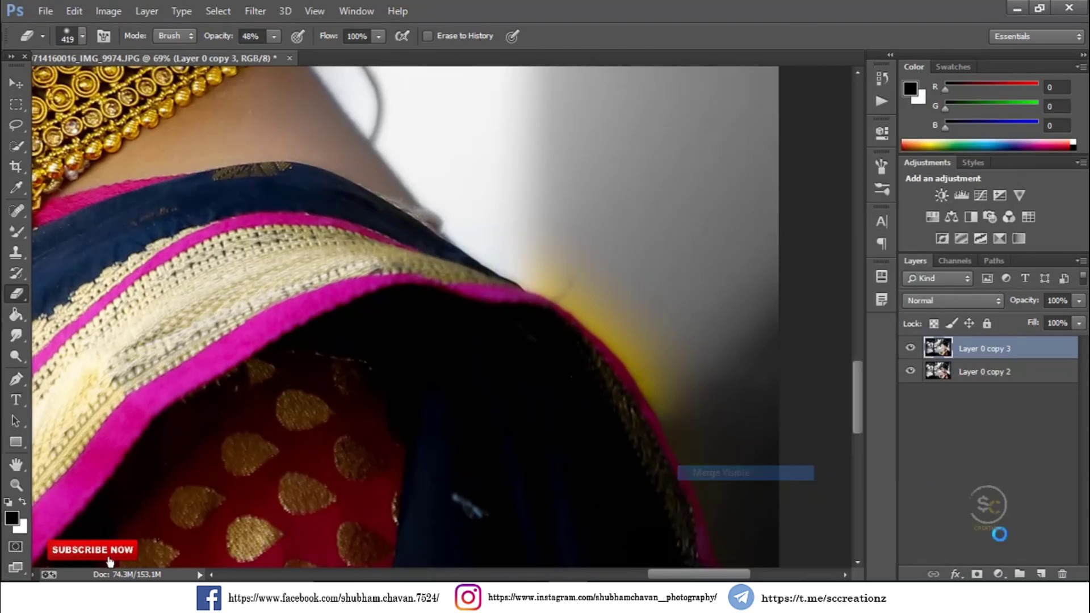
key(ctrl+j)
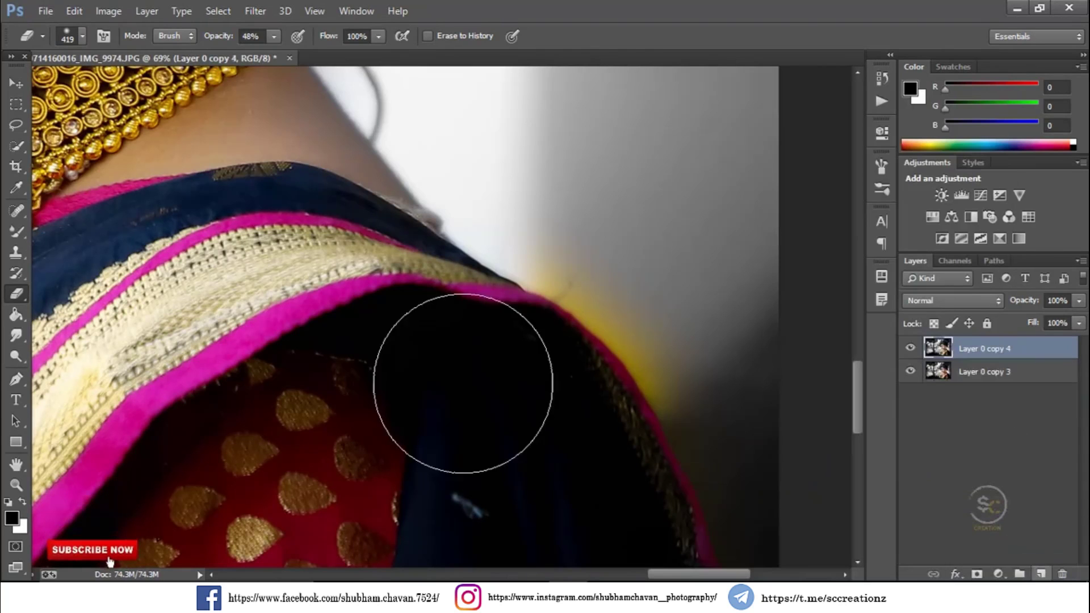
Try to blend away the yellow fringe beside the sari shoulder with the Mixer Brush at 52 px
click(20, 234)
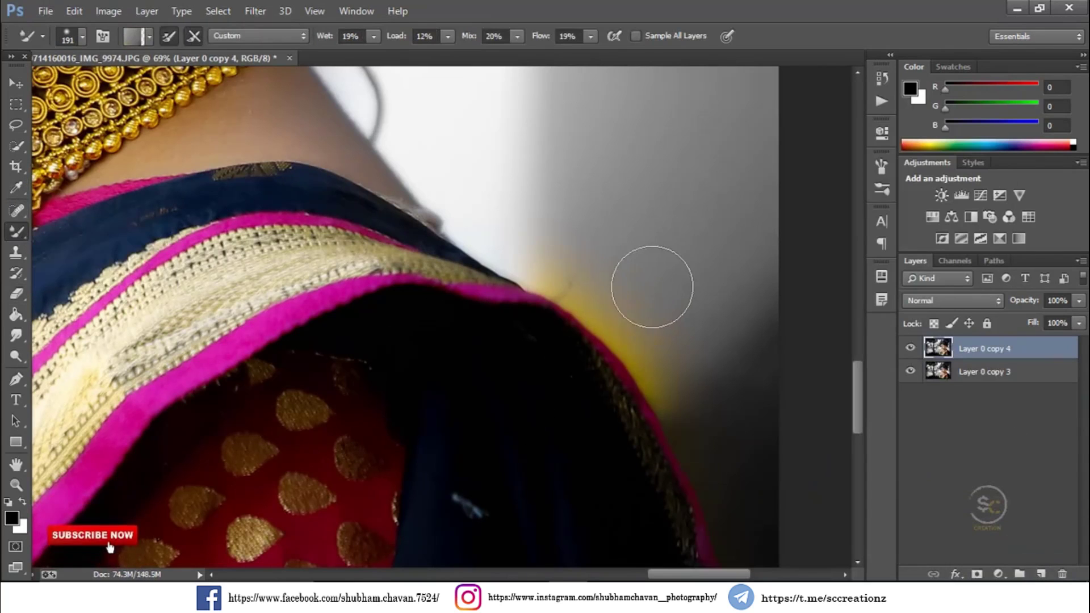
right_click(659, 287)
text(52)
key(Return)
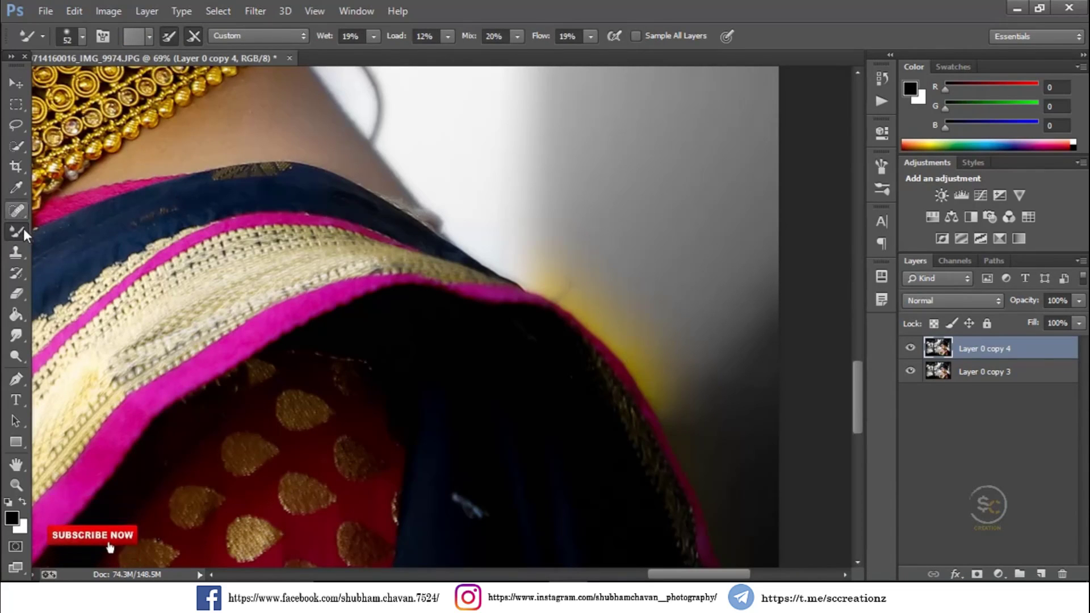
Try to paint over the yellow fringe with the regular Brush in a colour sampled from the nearby background
drag(17, 232, 63, 224)
click(70, 230)
key(ctrl+z)
alt+click(576, 273)
mouse_move(574, 292)
mouse_down()
mouse_move(548, 275)
mouse_move(671, 400)
mouse_up()
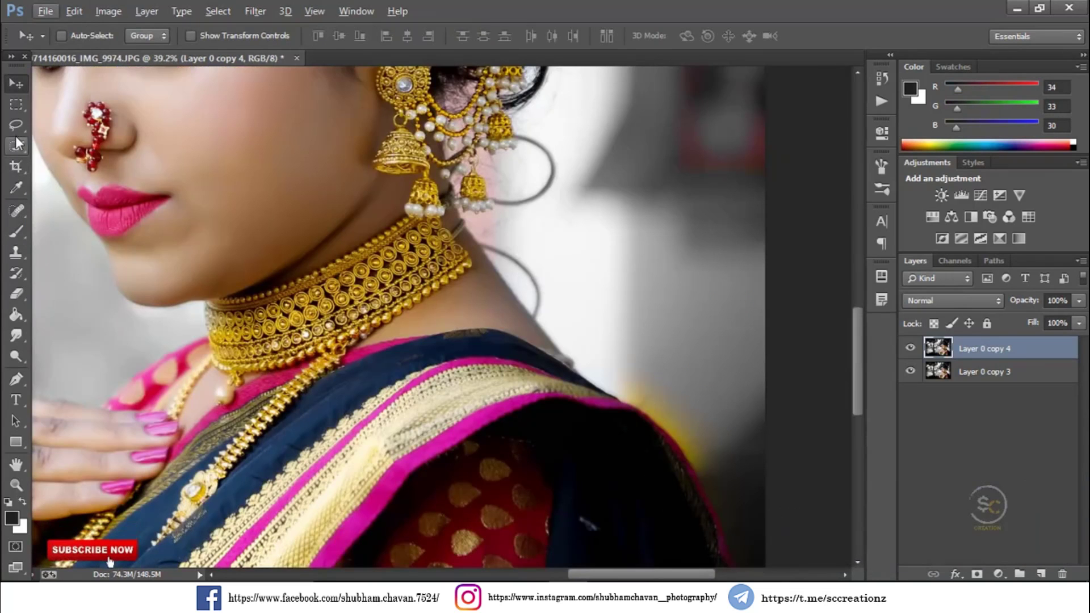
Outline the yellow fringe along the outer edge of the sari shoulder with a Lasso selection
click(16, 124)
scroll(596, 384, up, 2)
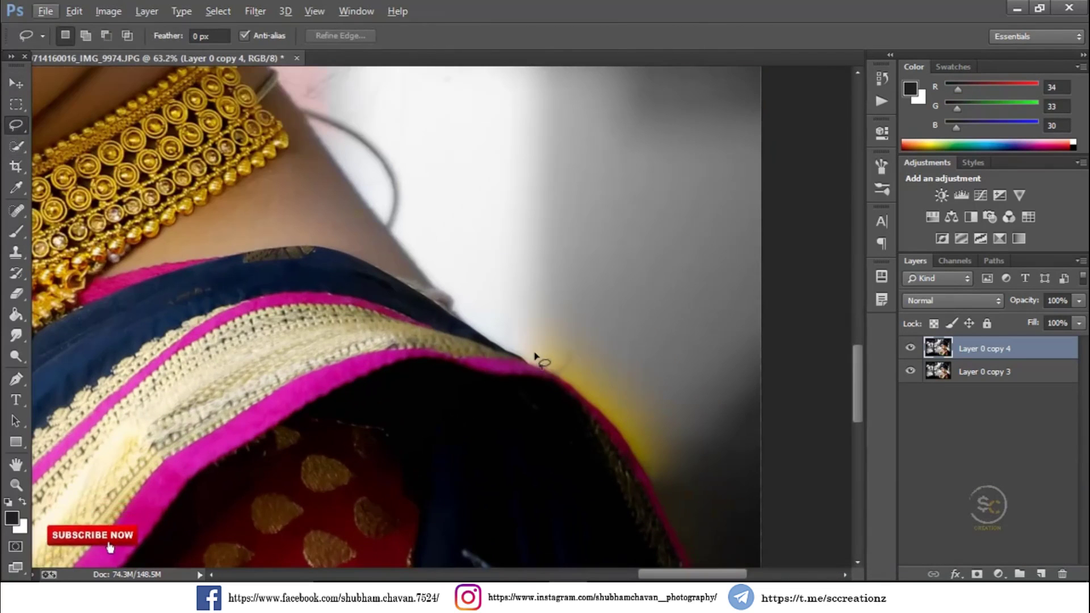
mouse_move(594, 421)
mouse_down()
mouse_move(686, 498)
mouse_move(636, 357)
mouse_up()
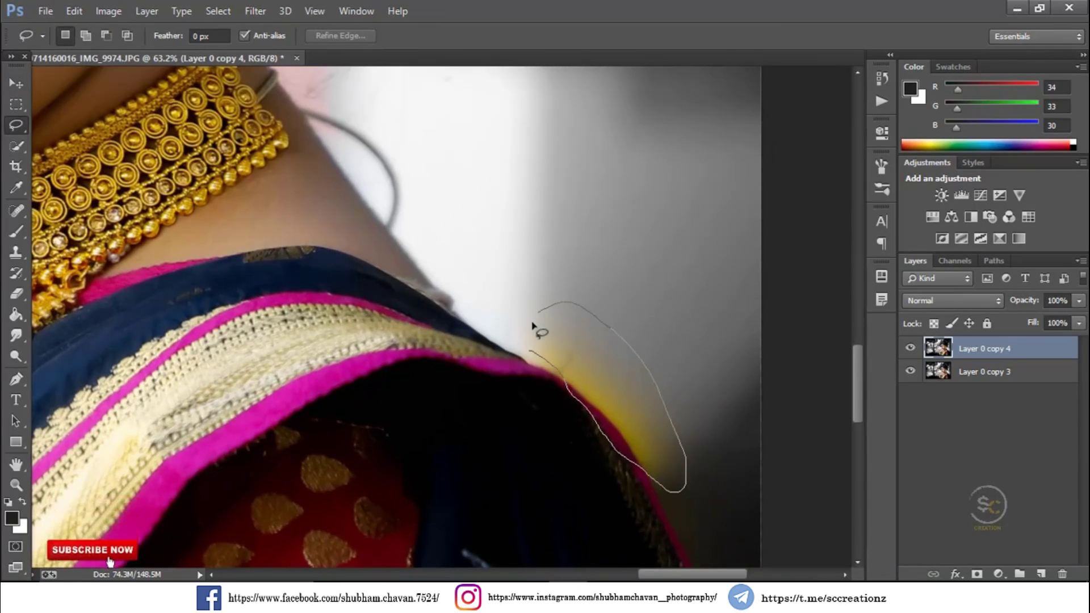
drag(538, 357, 540, 359)
Apply the Camera Raw Filter to the selection with HSL saturation of Yellows and Greens at -100, and deselect
click(255, 11)
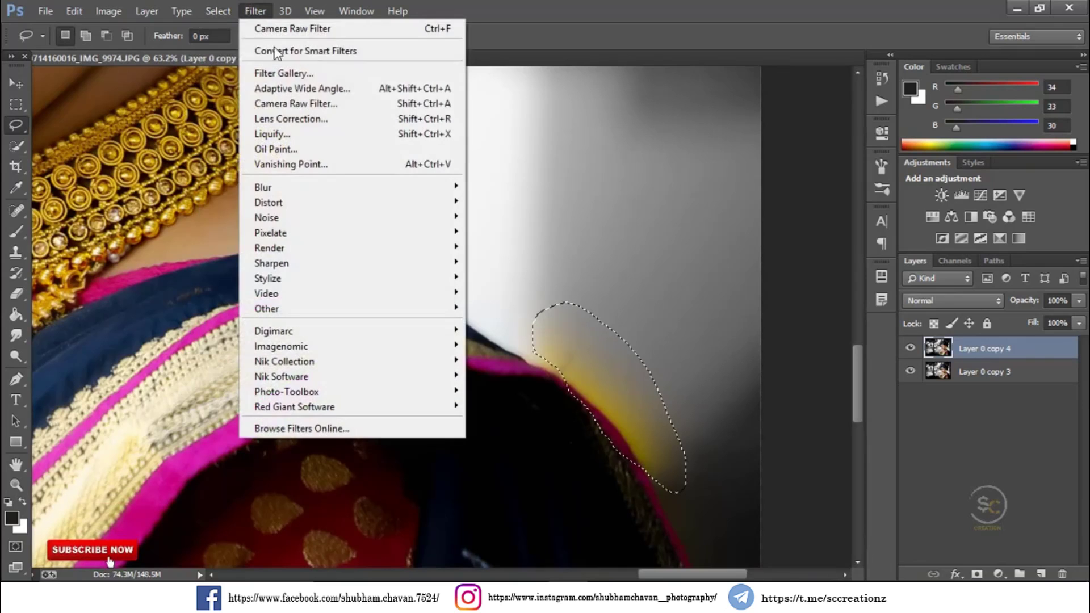
click(299, 105)
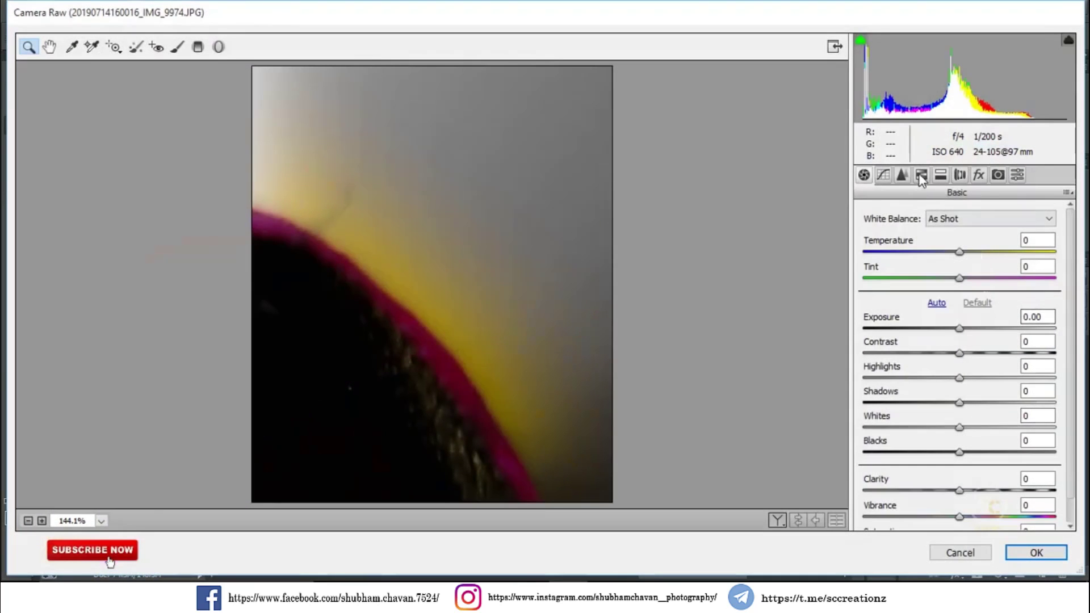
click(921, 175)
click(908, 237)
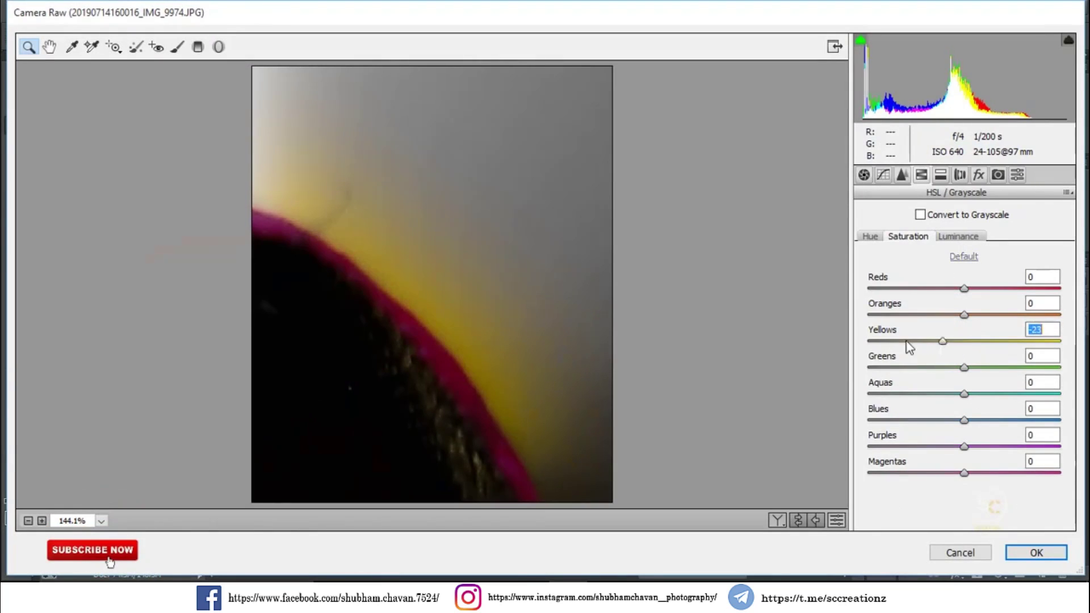
drag(942, 341, 806, 340)
drag(928, 369, 823, 368)
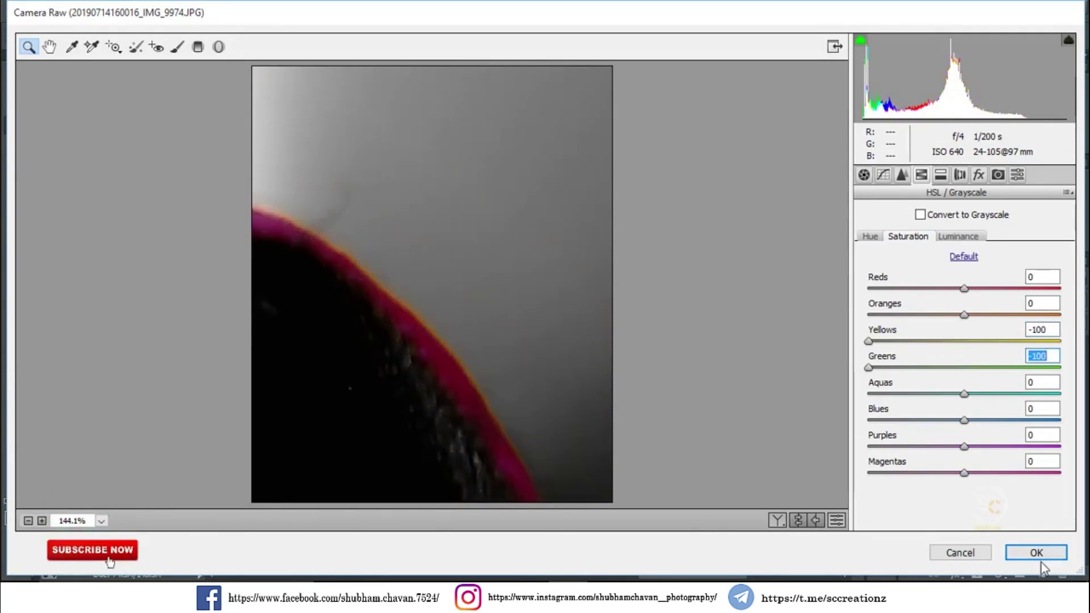
click(1036, 562)
key(ctrl+d)
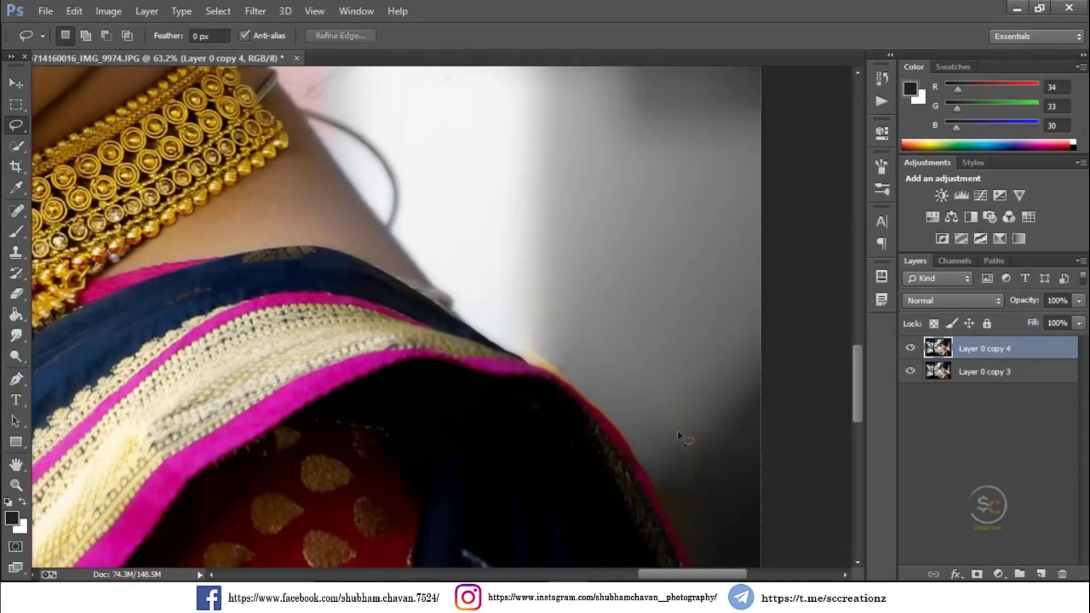
Erase the retouched layer beside the sari shoulder with the Eraser at 132 px and 48% opacity
scroll(677, 434, up, 5)
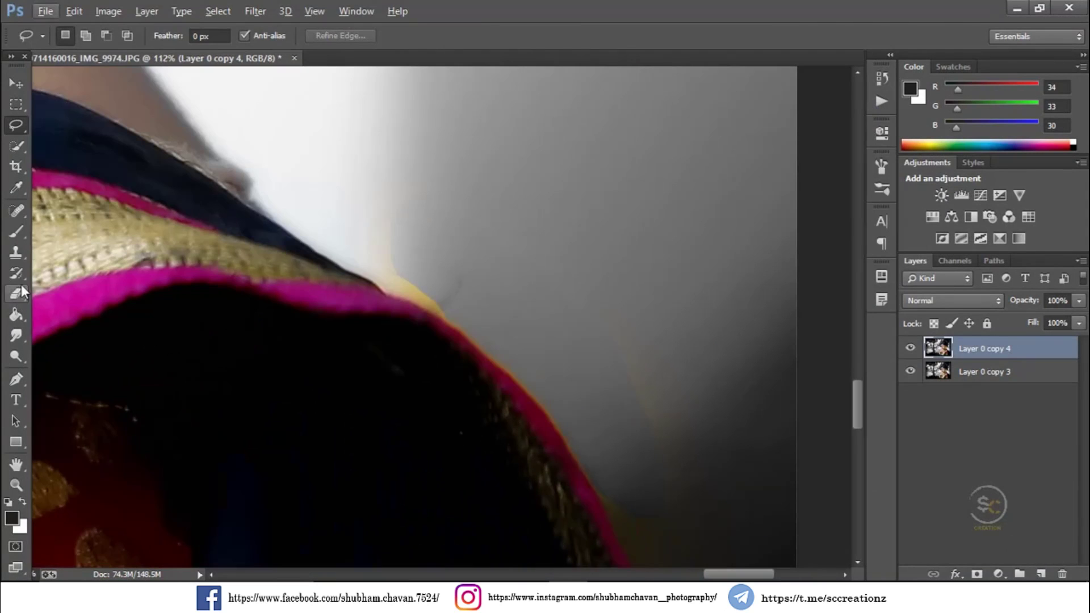
click(21, 314)
click(20, 292)
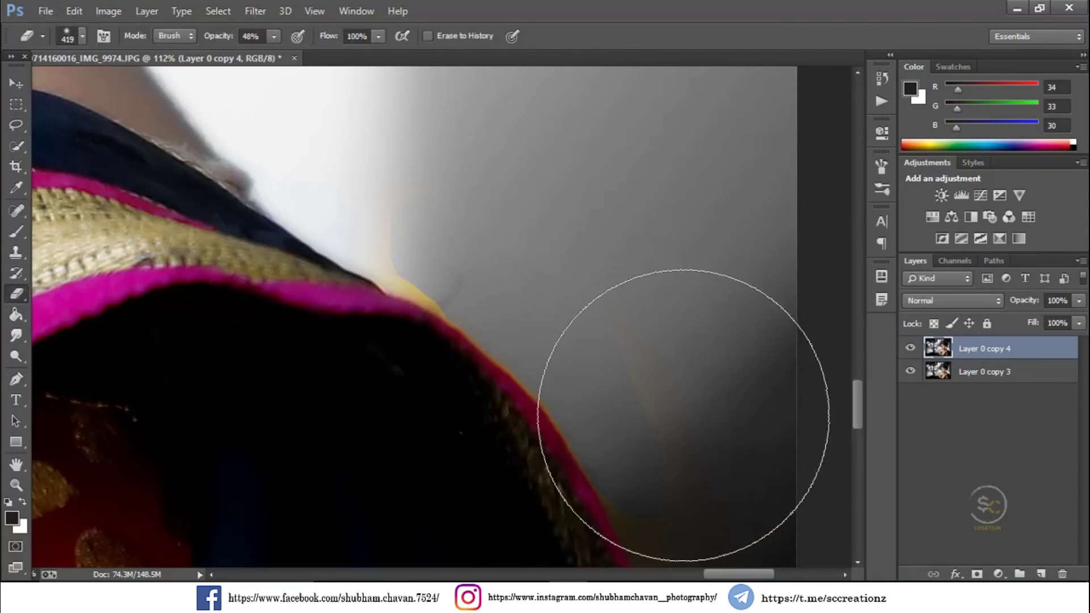
right_click(674, 459)
drag(764, 329, 681, 347)
key(Return)
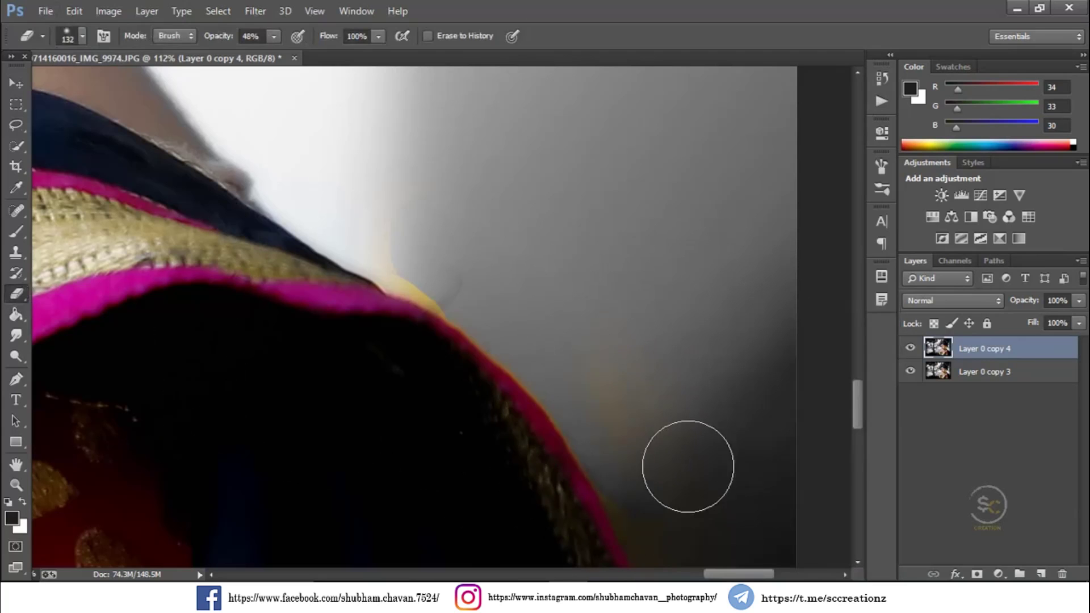
scroll(625, 454, up, 3)
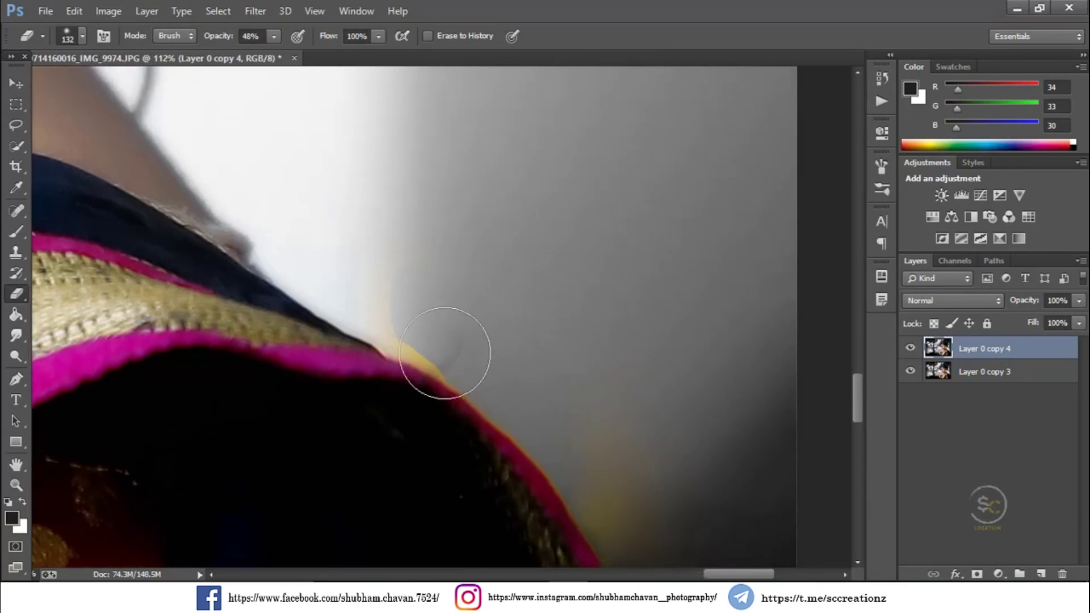
mouse_move(460, 339)
mouse_down()
mouse_move(499, 324)
mouse_move(539, 332)
mouse_move(430, 321)
mouse_move(412, 352)
mouse_up()
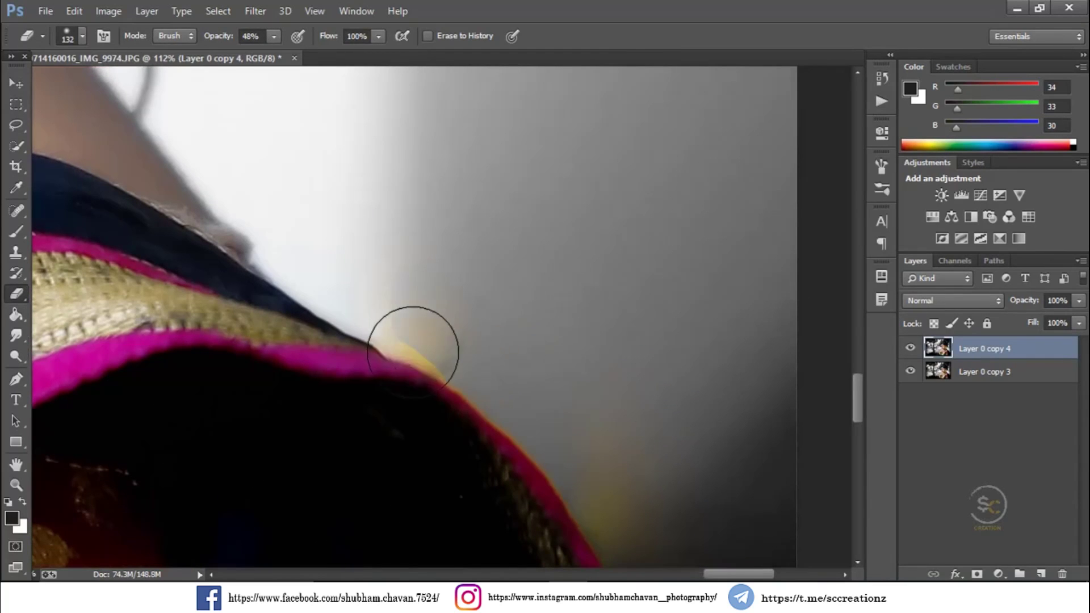
Smudge the yellow fringe at the sari shoulder into the background with the Smudge tool at 61 px and 39% strength
click(18, 337)
right_click(440, 359)
key(Return)
mouse_move(412, 357)
mouse_down()
mouse_move(443, 323)
mouse_move(382, 315)
mouse_move(477, 355)
mouse_up()
scroll(411, 356, down, 8)
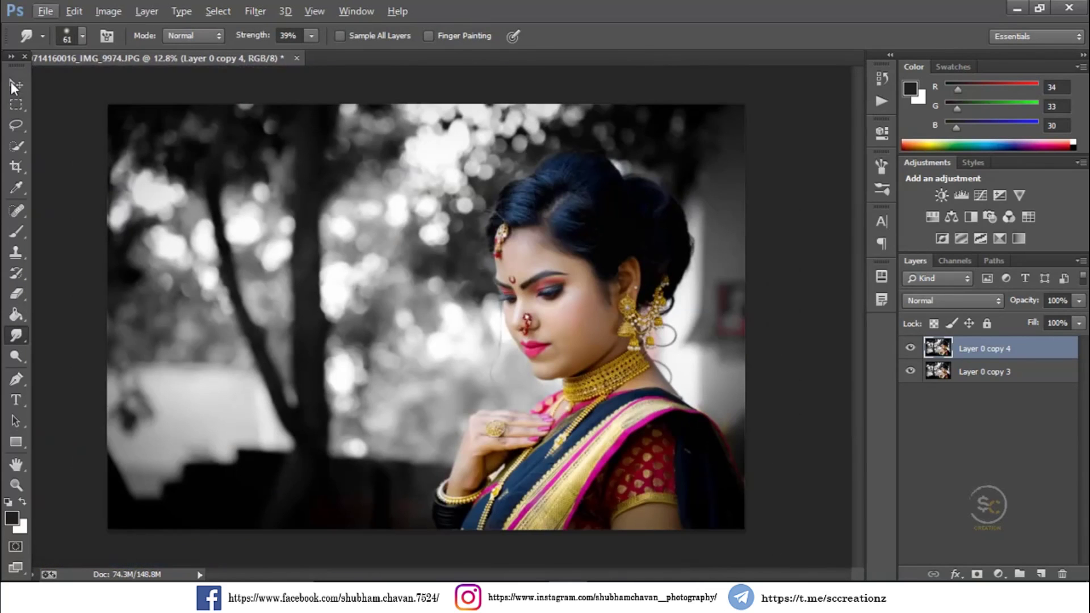
Merge Layer 0 copy 4 down with Layer 0 copy 3
click(15, 84)
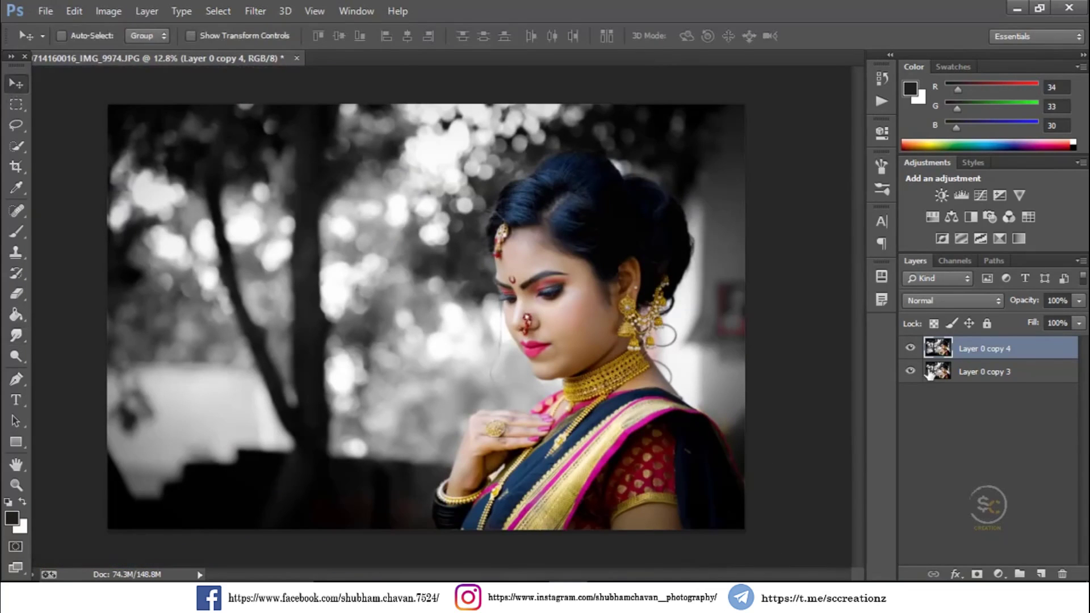
right_click(1010, 353)
click(767, 471)
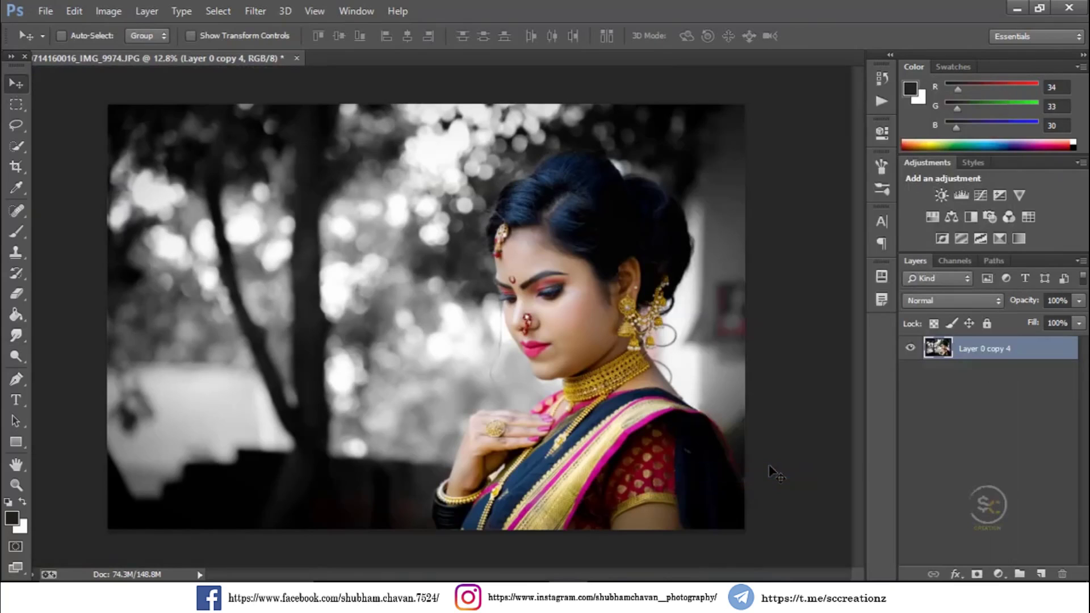
scroll(674, 510, down, 1)
drag(593, 520, 592, 528)
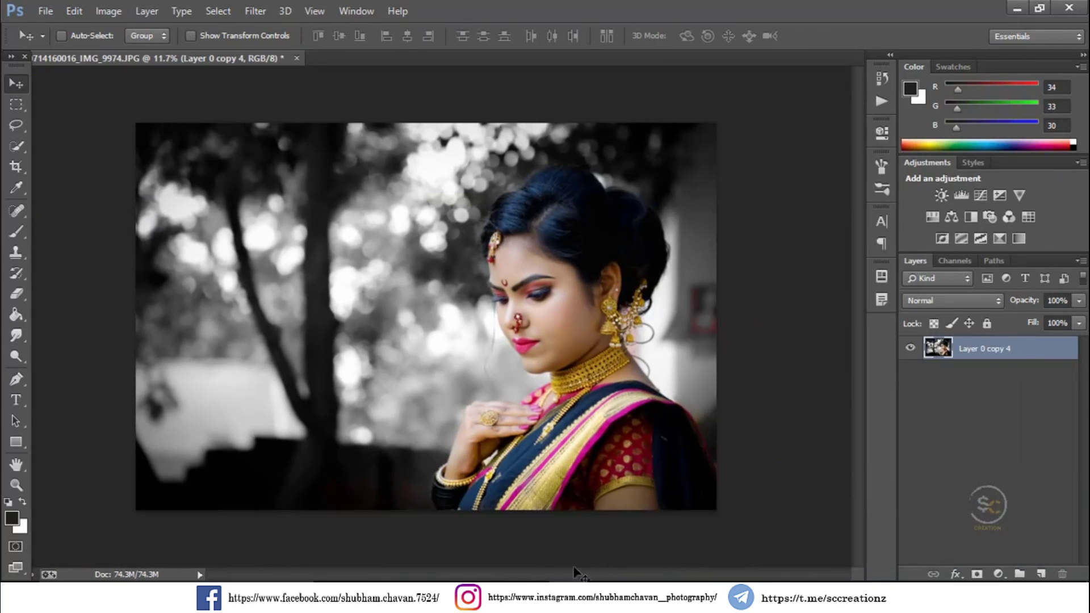
Add the orange light image over the bright upper background, enlarge it, and blend it with Screen mode at 69% opacity
click(625, 551)
drag(536, 398, 433, 166)
click(849, 209)
key(ctrl+t)
drag(477, 210, 574, 305)
key(Return)
click(927, 300)
click(929, 125)
drag(422, 212, 427, 226)
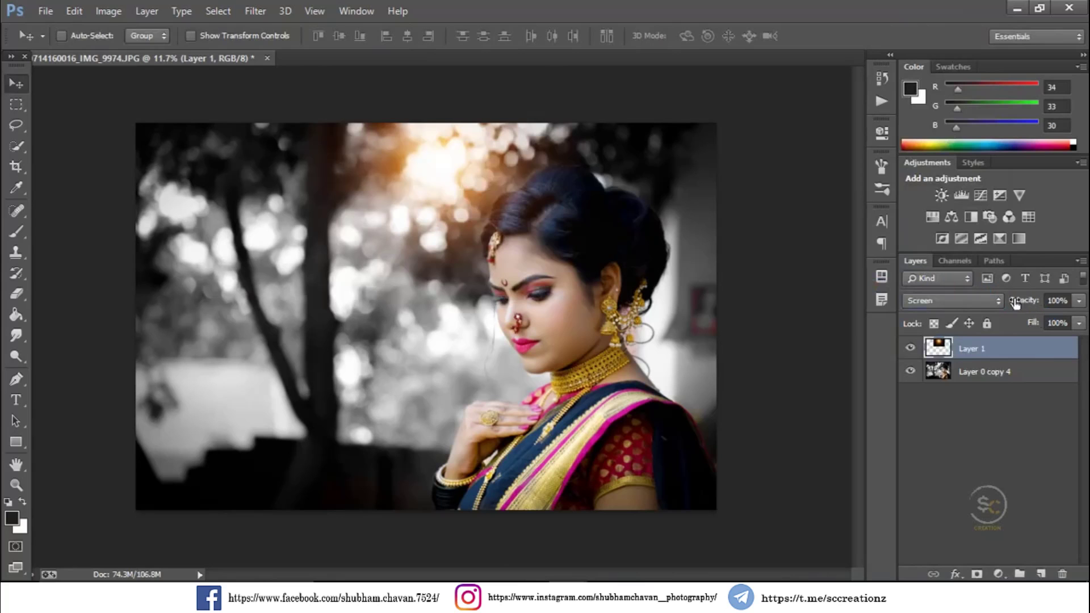
drag(1020, 302, 1027, 301)
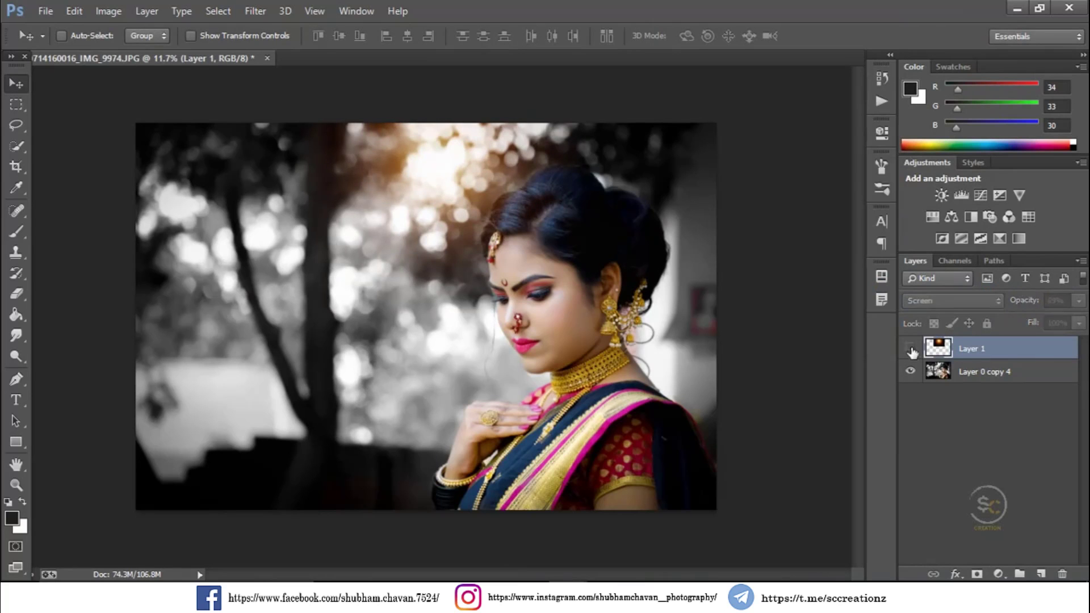
right_click(965, 371)
key(Escape)
key(ctrl+t)
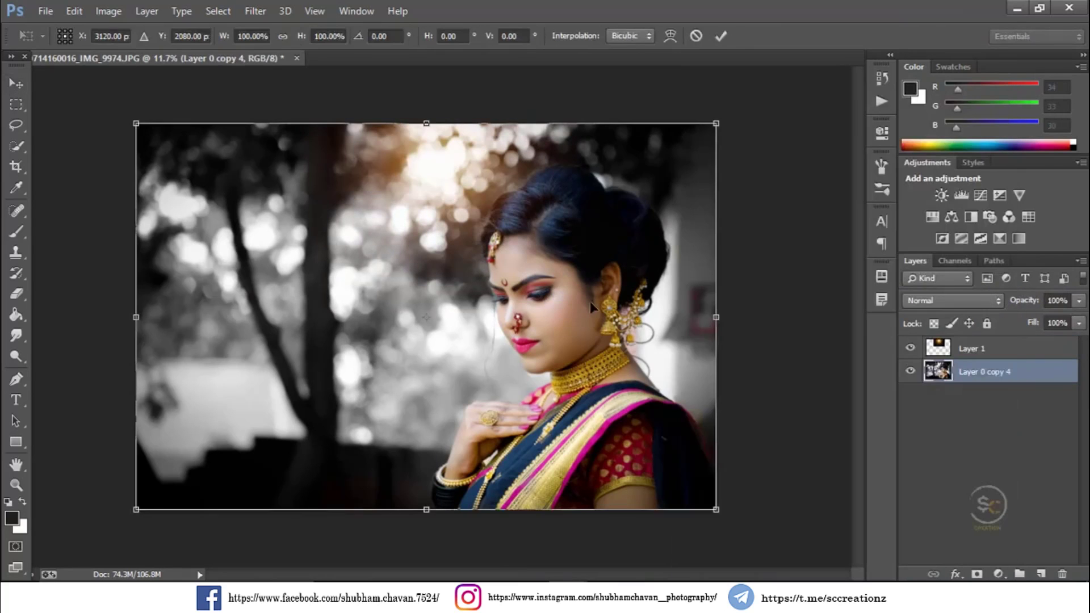
key(Escape)
Scale the orange light on Layer 1 to about 114% and set its opacity to 62%
click(1016, 349)
key(ctrl+t)
drag(583, 304, 603, 323)
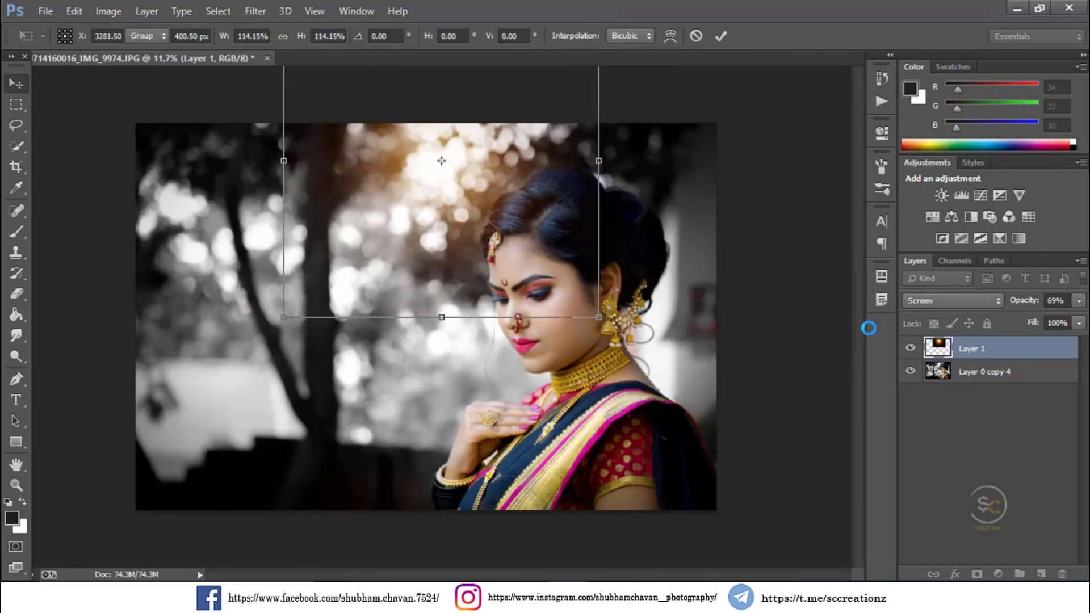
key(Return)
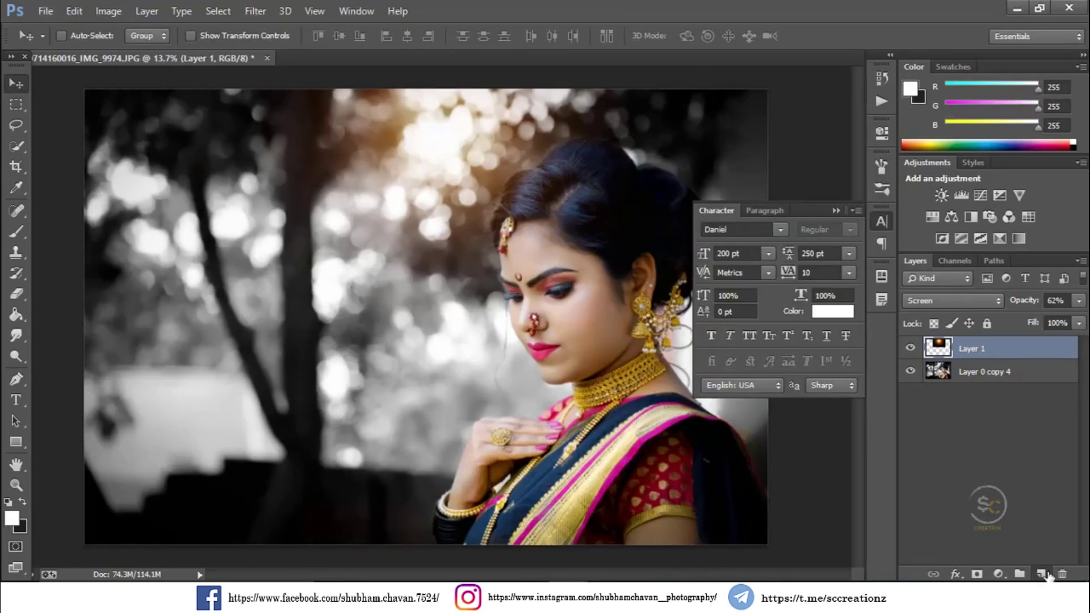
Add the two-line white text "Traditional Look" in Daniel at 200 pt over the background beside the woman's hand
click(1042, 574)
click(108, 11)
click(19, 393)
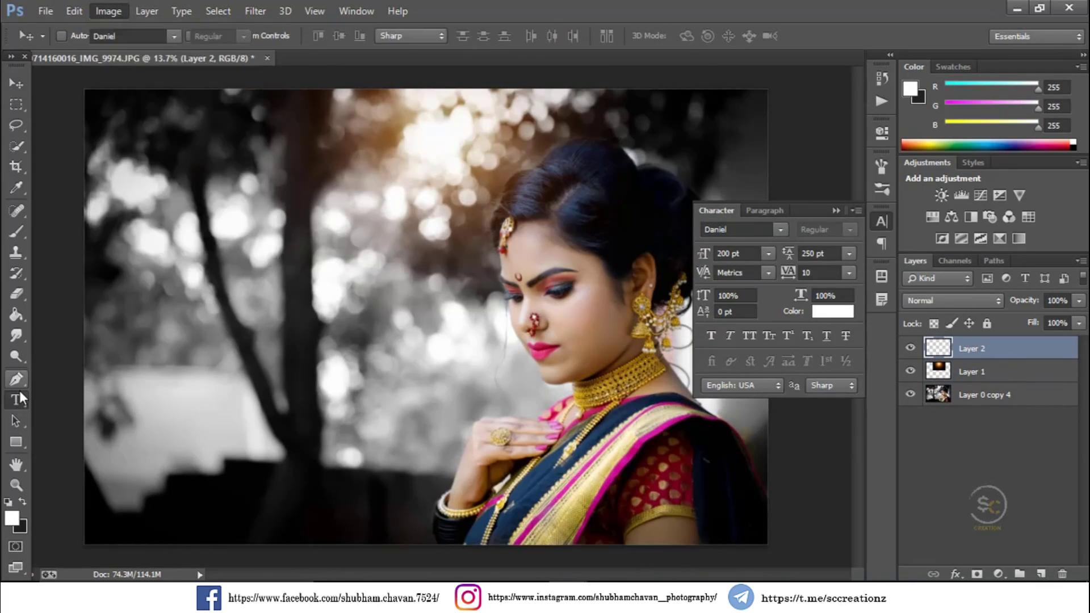
click(291, 396)
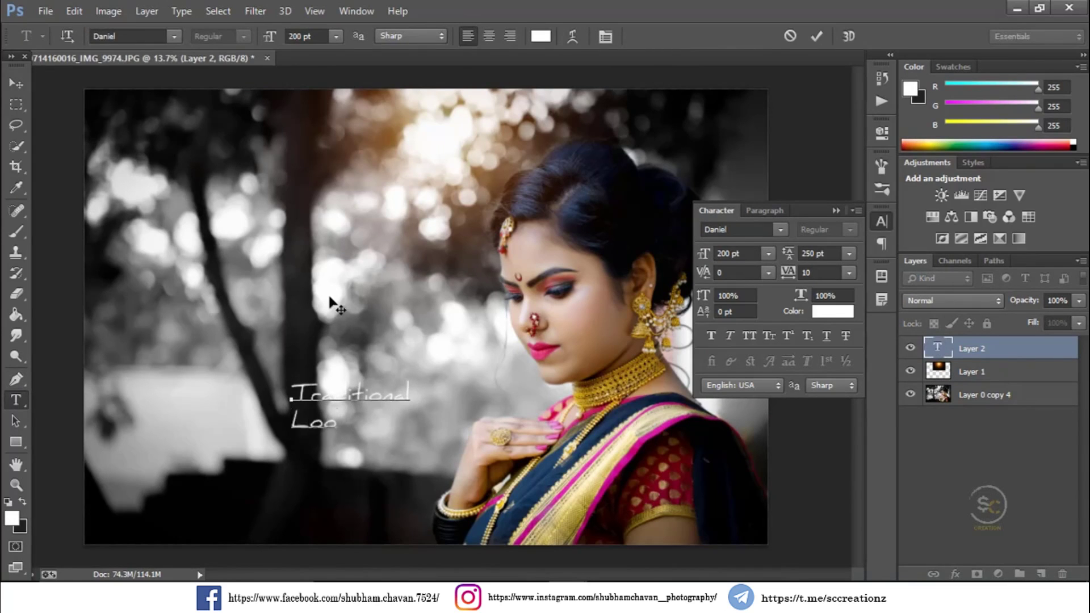
drag(330, 299, 184, 316)
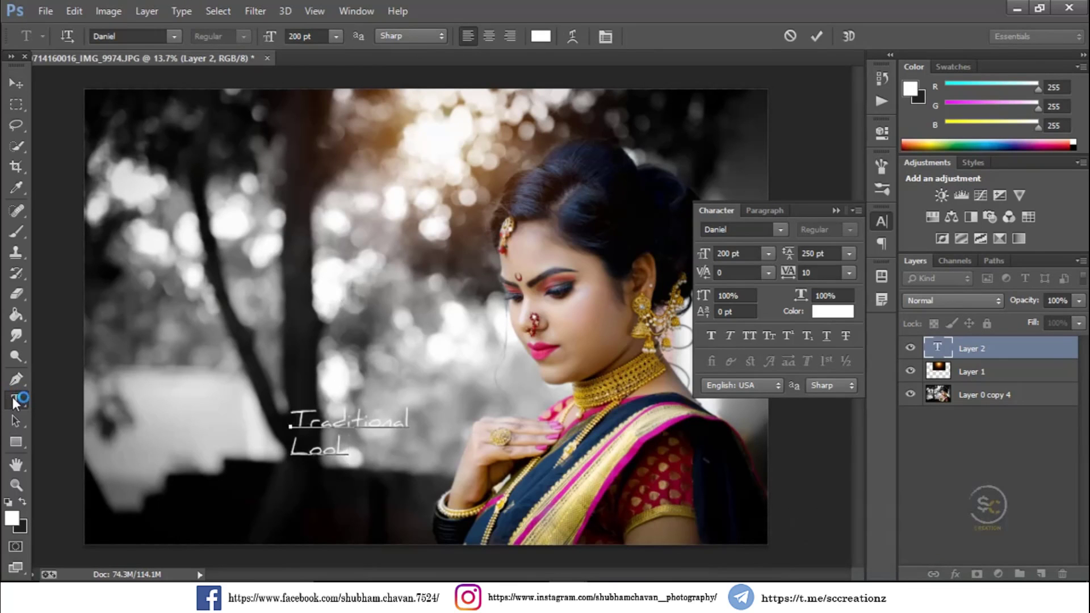
Change the font of the word "Traditional" to Papyrus
drag(291, 419, 417, 413)
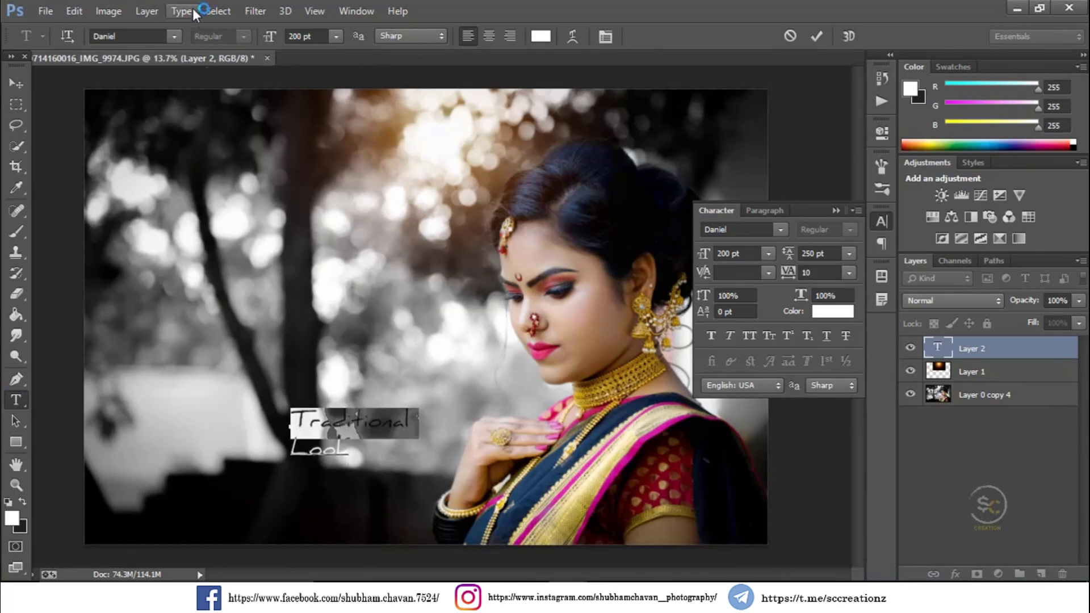
click(173, 36)
scroll(353, 250, down, 20)
scroll(319, 267, down, 20)
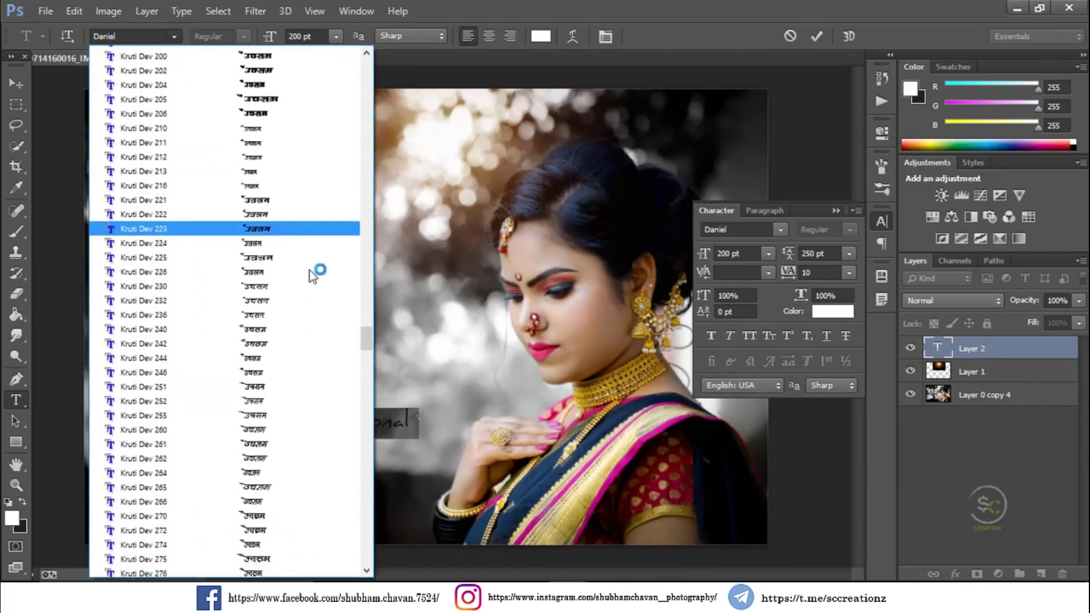
scroll(309, 270, down, 10)
drag(376, 360, 379, 487)
click(279, 455)
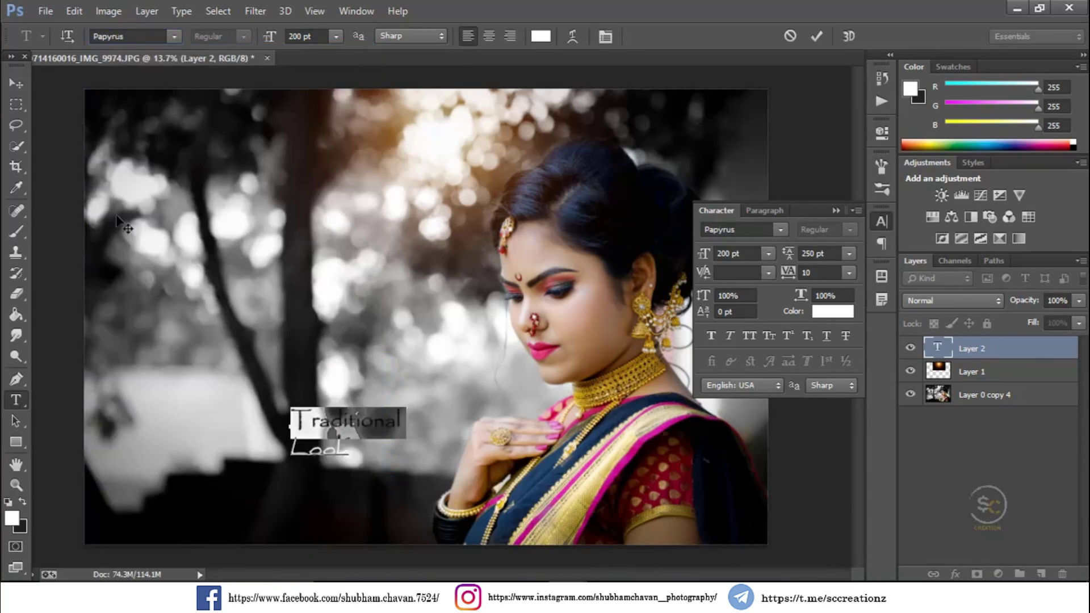
Enlarge "Traditional" to 300 pt, move the text down onto the dark wall, and indent "Look" beneath it
click(348, 426)
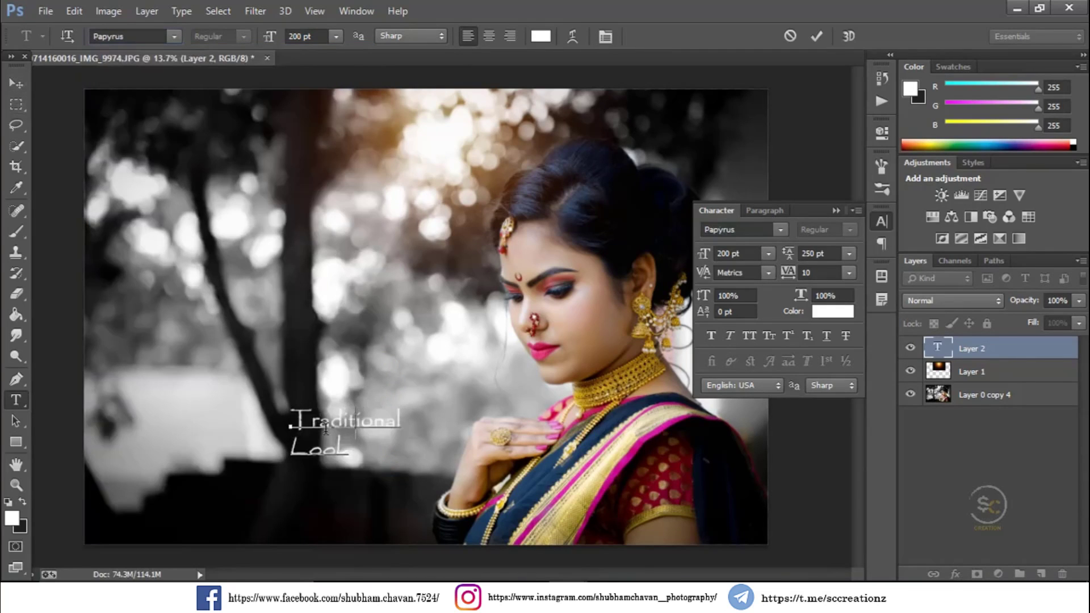
double_click(386, 430)
text(300)
key(Return)
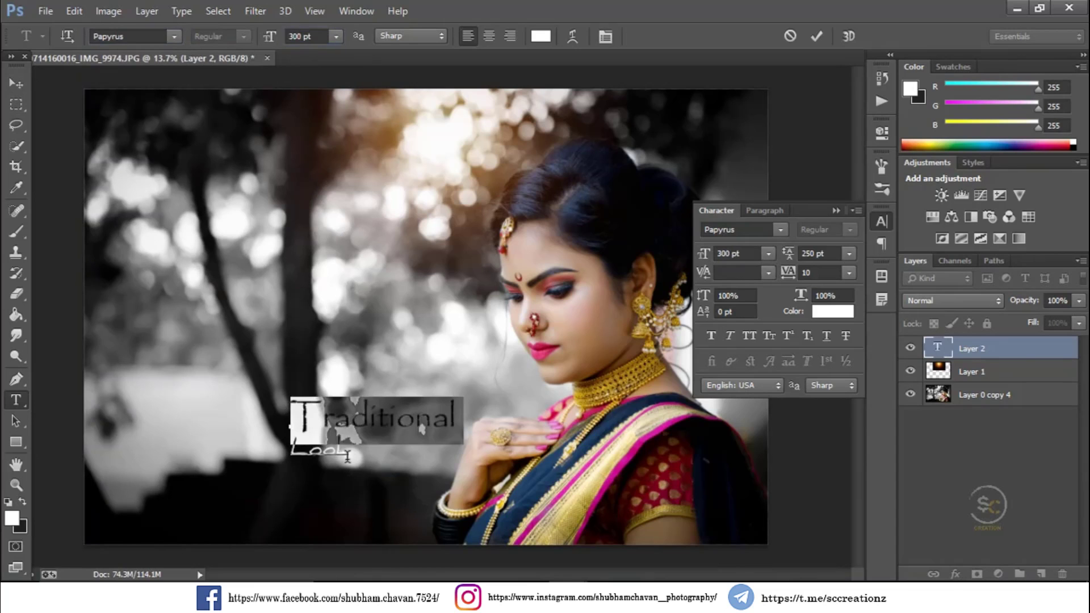
key(ctrl+z)
drag(347, 454, 290, 545)
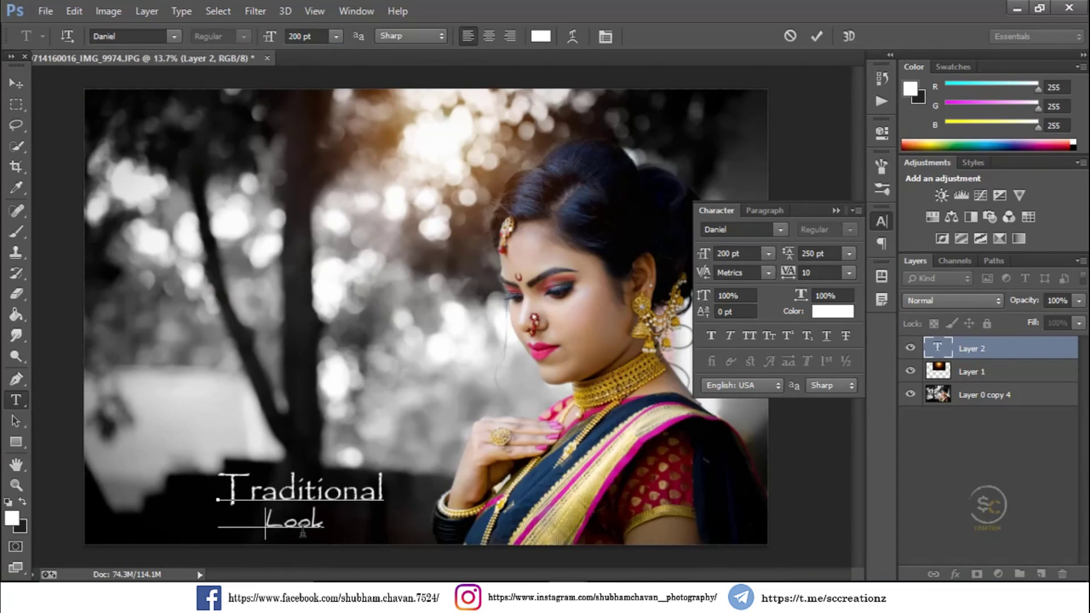
click(16, 84)
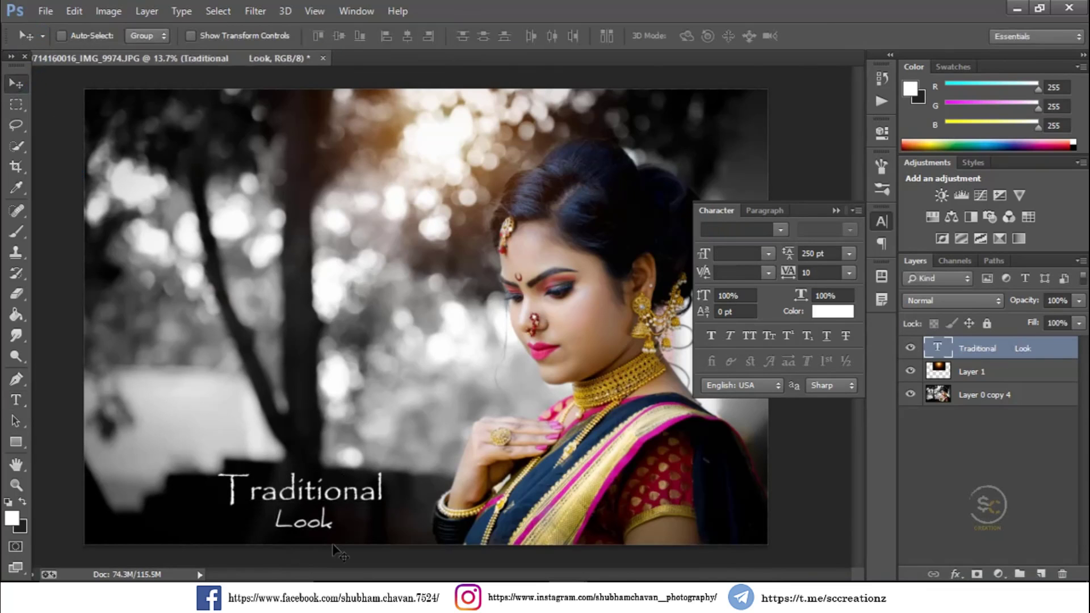
On a new layer, paint a thin white horizontal line through "Traditional" inside a narrow rectangular selection with a 419 px Brush, and deselect
click(1041, 574)
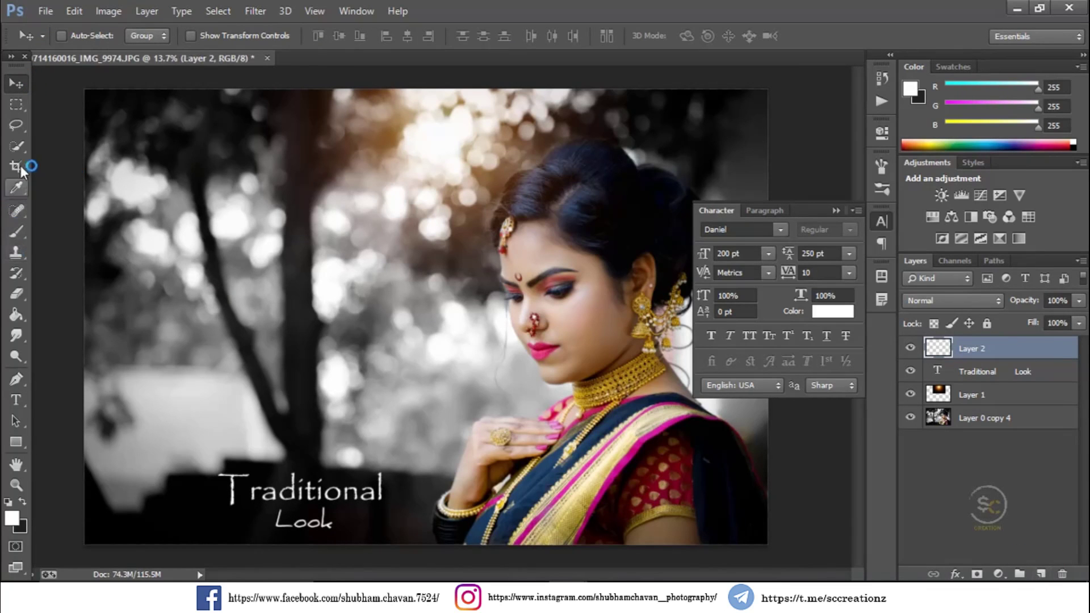
click(16, 107)
drag(210, 492, 428, 487)
scroll(241, 449, up, 3)
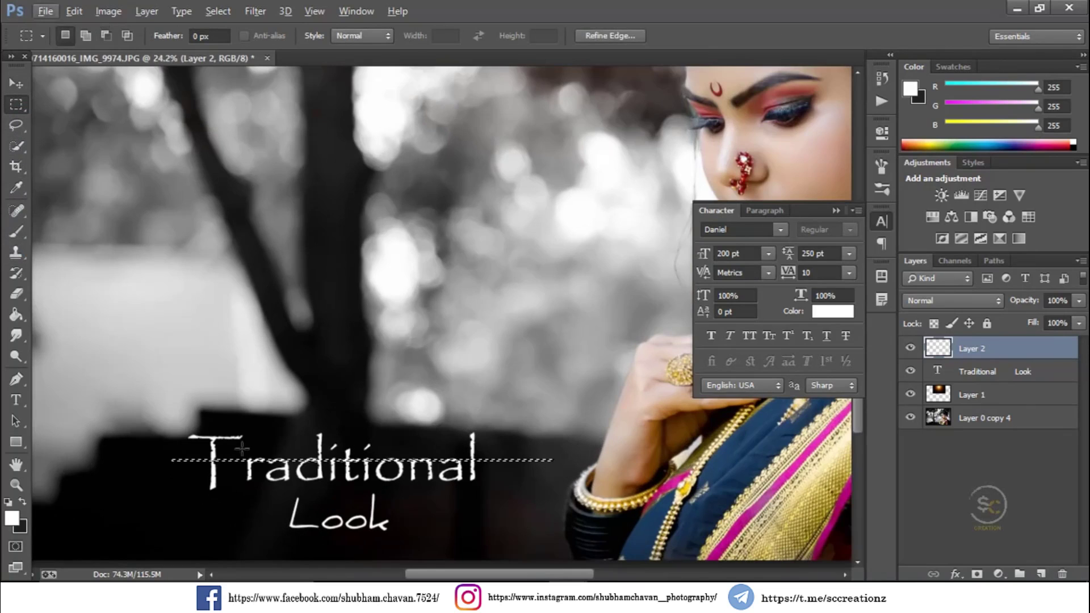
click(15, 231)
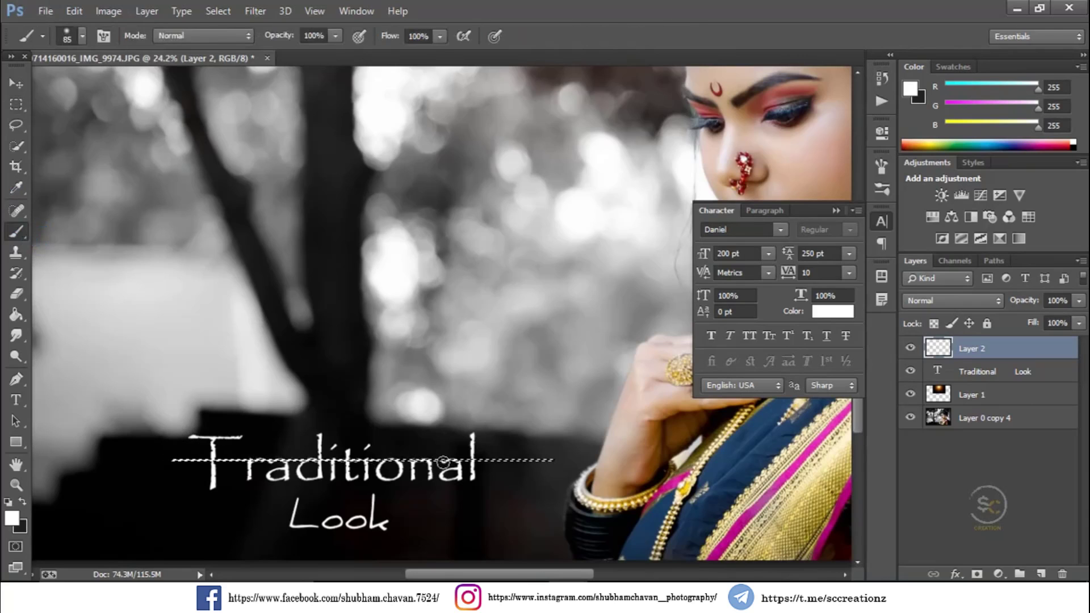
right_click(214, 329)
key(Return)
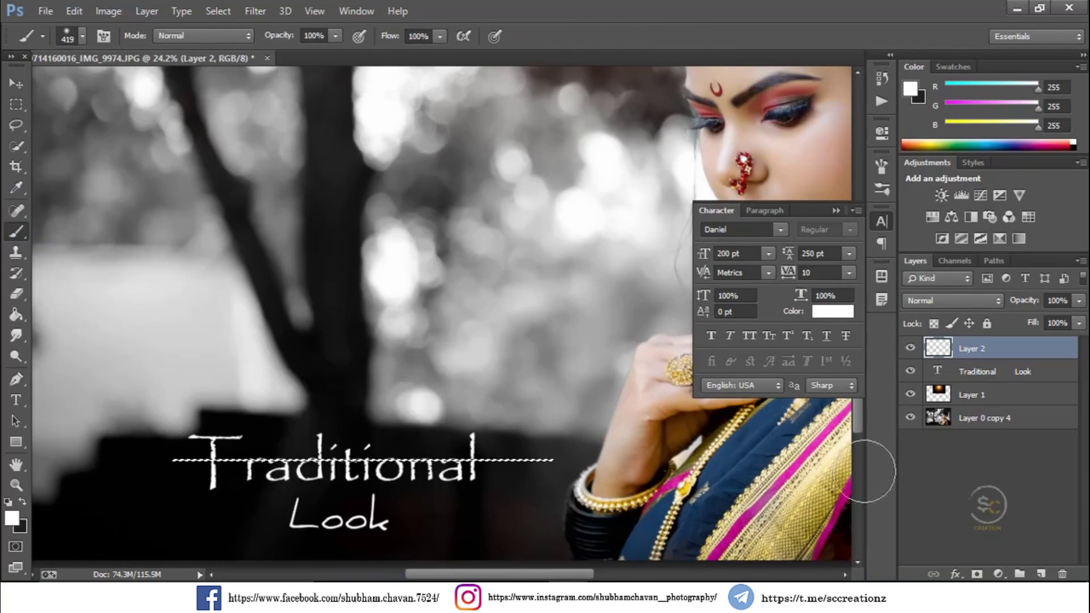
click(16, 85)
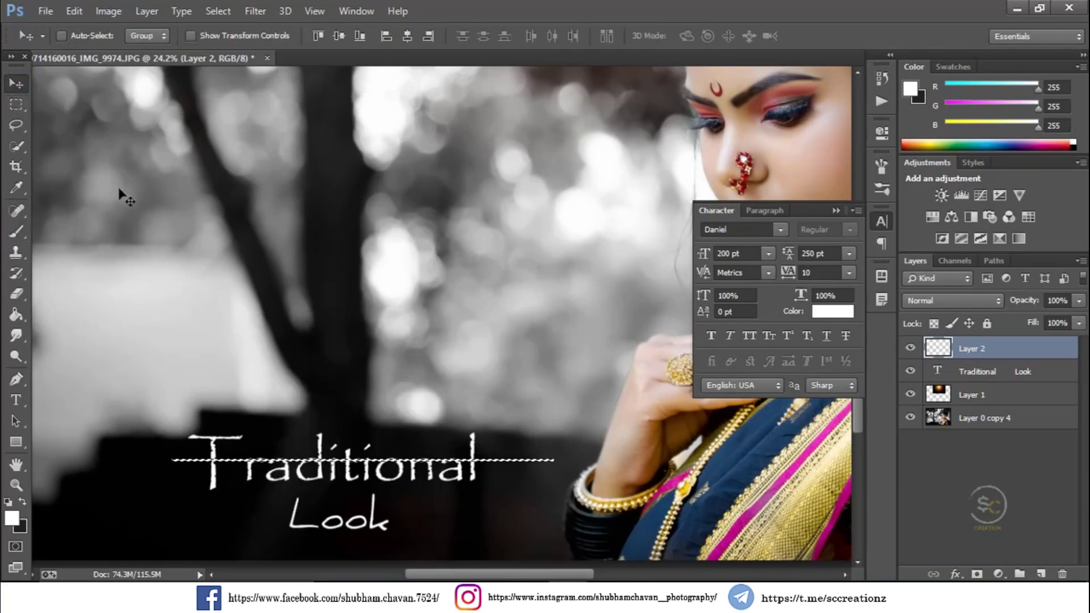
key(ctrl+d)
Reposition the white line across "Traditional" and fade its ends with the Eraser at 132 px and 100% opacity
scroll(336, 464, up, 2)
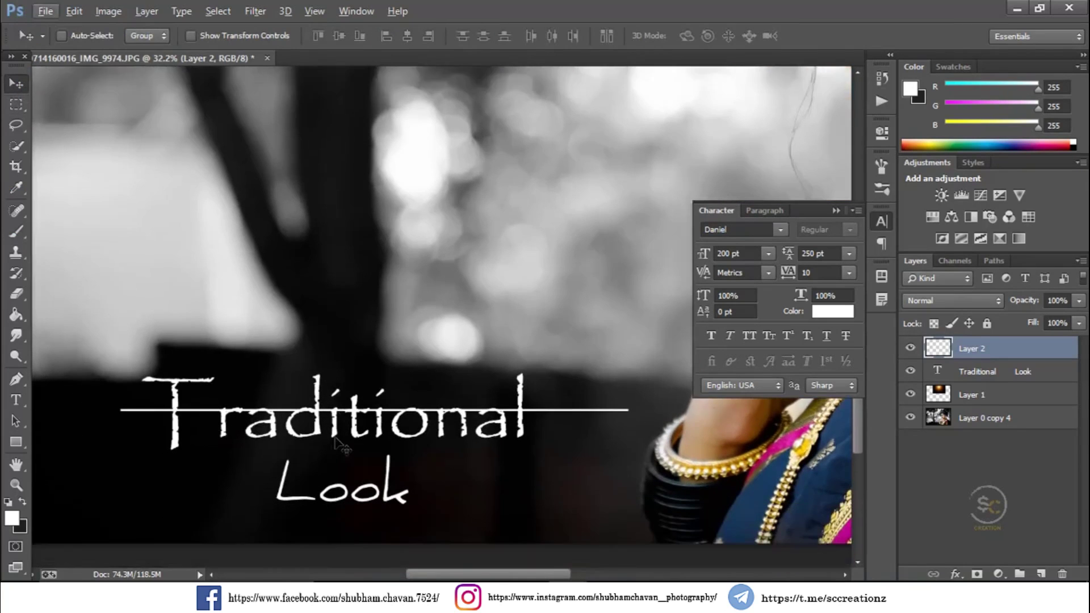
drag(347, 382, 352, 400)
click(15, 296)
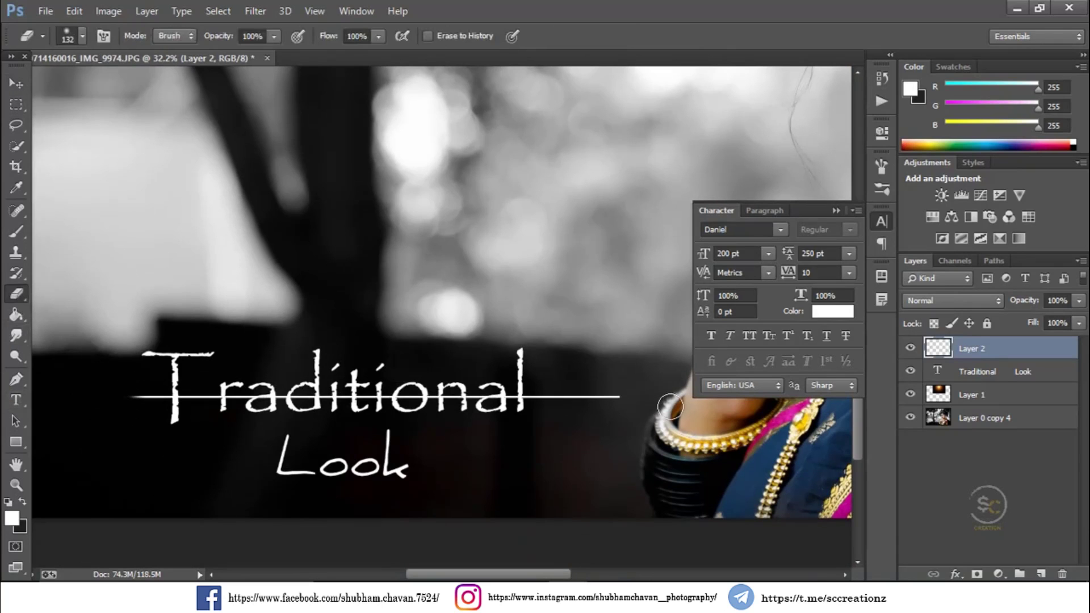
scroll(610, 377, down, 4)
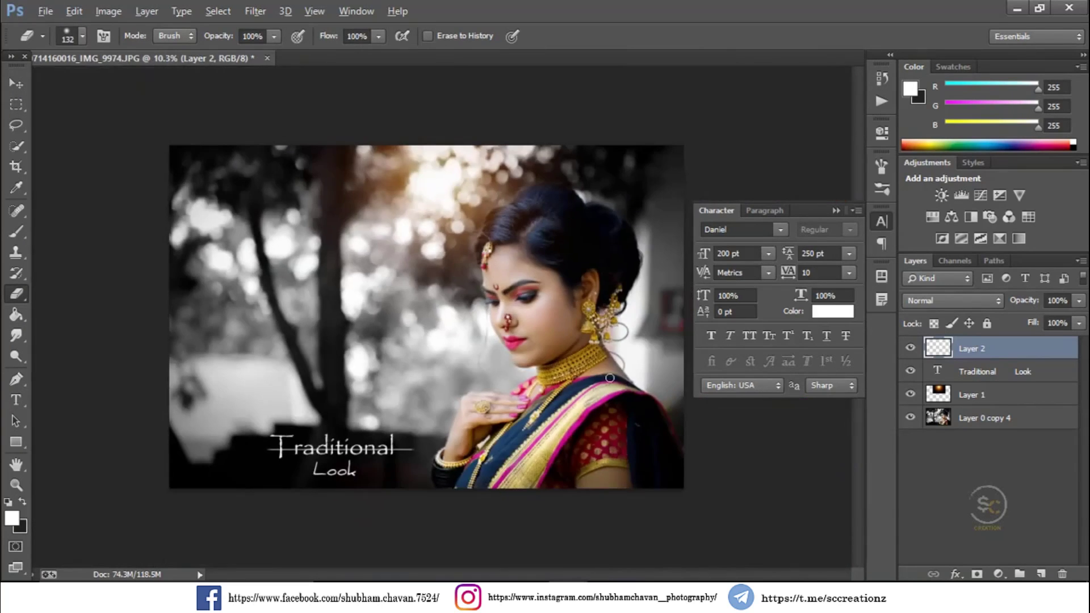
Set the line layer's opacity to 63% and nudge the line slightly across "Traditional"
click(16, 84)
scroll(420, 477, up, 2)
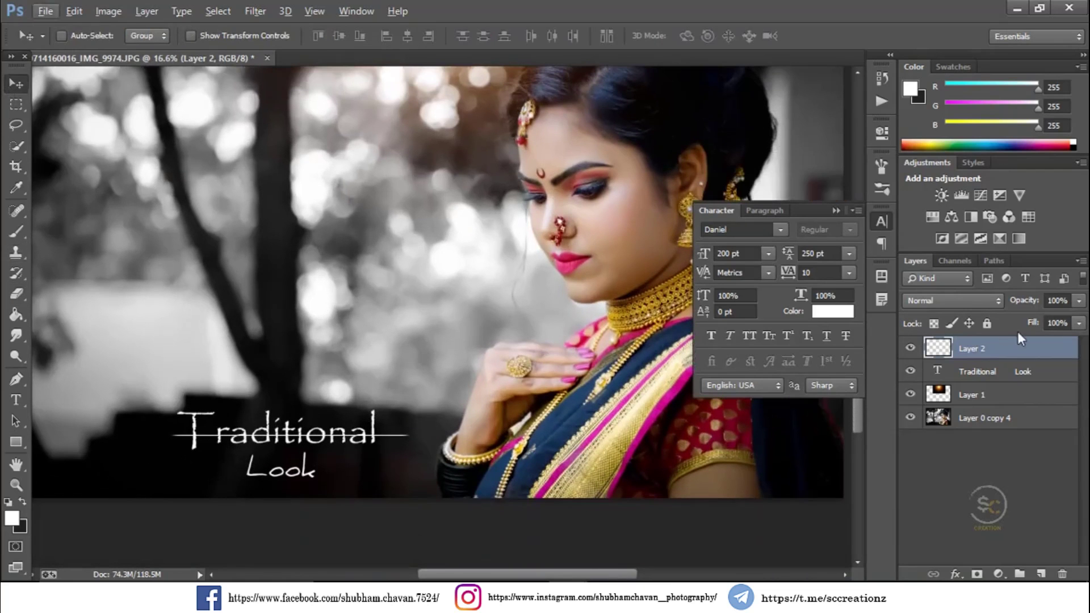
drag(1032, 304, 1010, 308)
scroll(239, 475, up, 3)
mouse_move(460, 361)
mouse_down()
mouse_move(461, 373)
mouse_move(456, 366)
mouse_up()
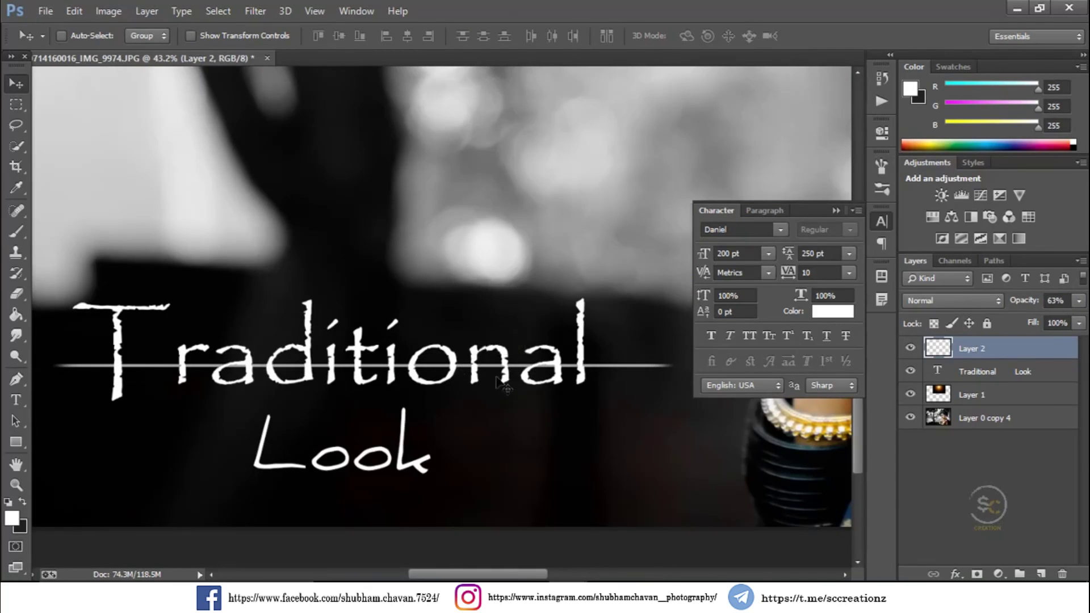
scroll(433, 383, up, 1)
click(16, 293)
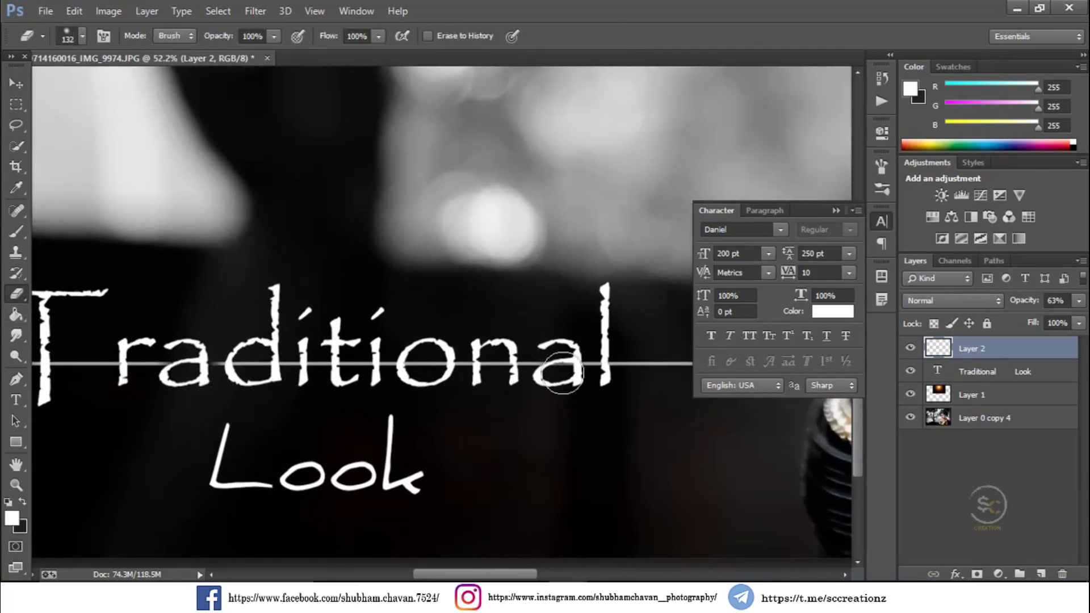
scroll(560, 341, down, 7)
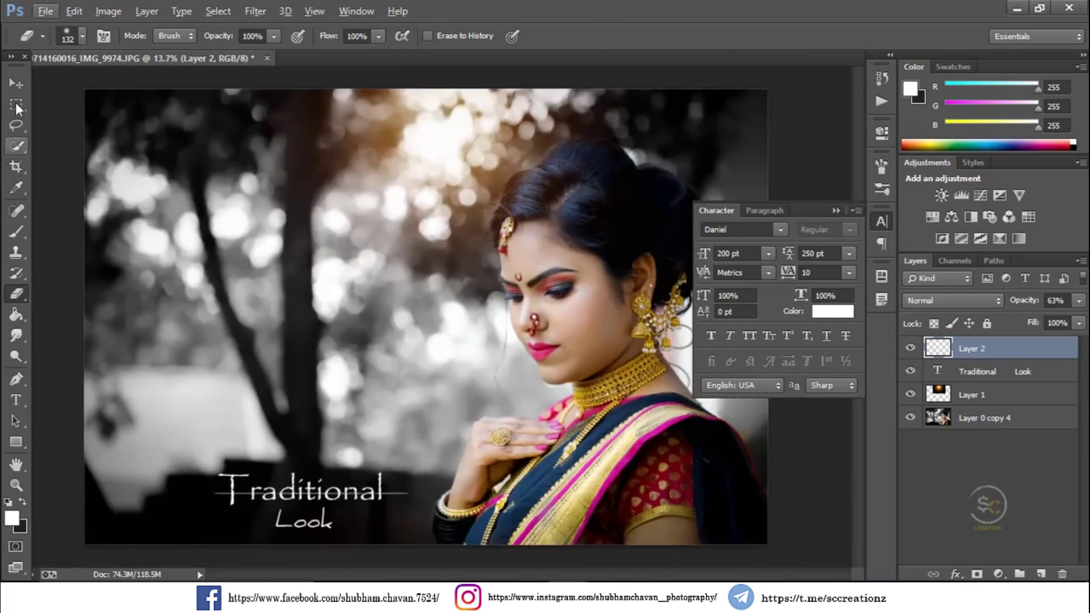
Merge the white line layer and the "Traditional Look" text layer into one layer
click(16, 83)
scroll(197, 264, down, 1)
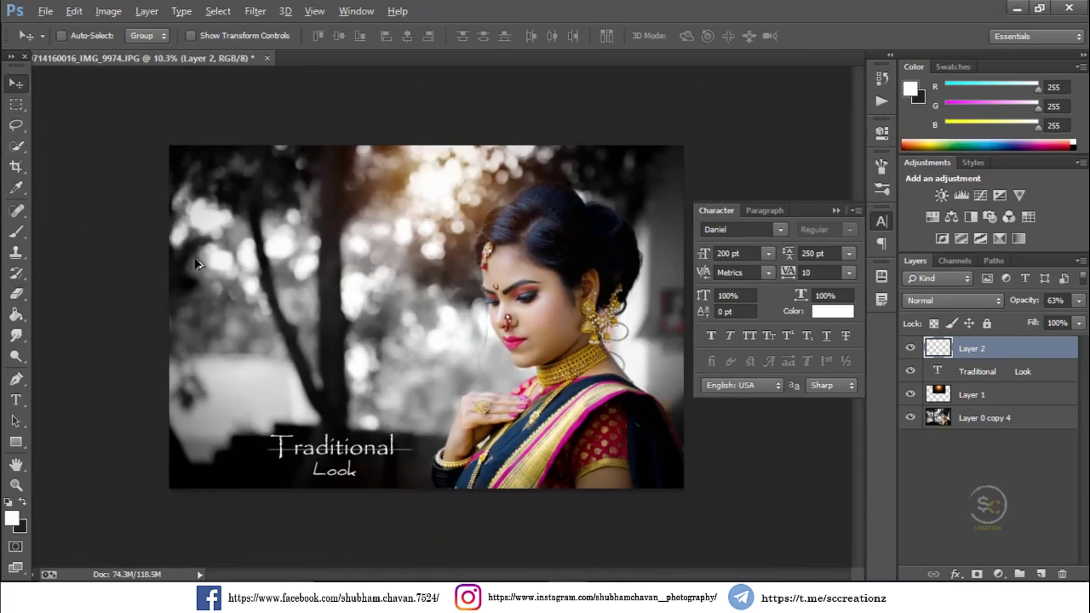
ctrl+click(1051, 375)
right_click(1050, 375)
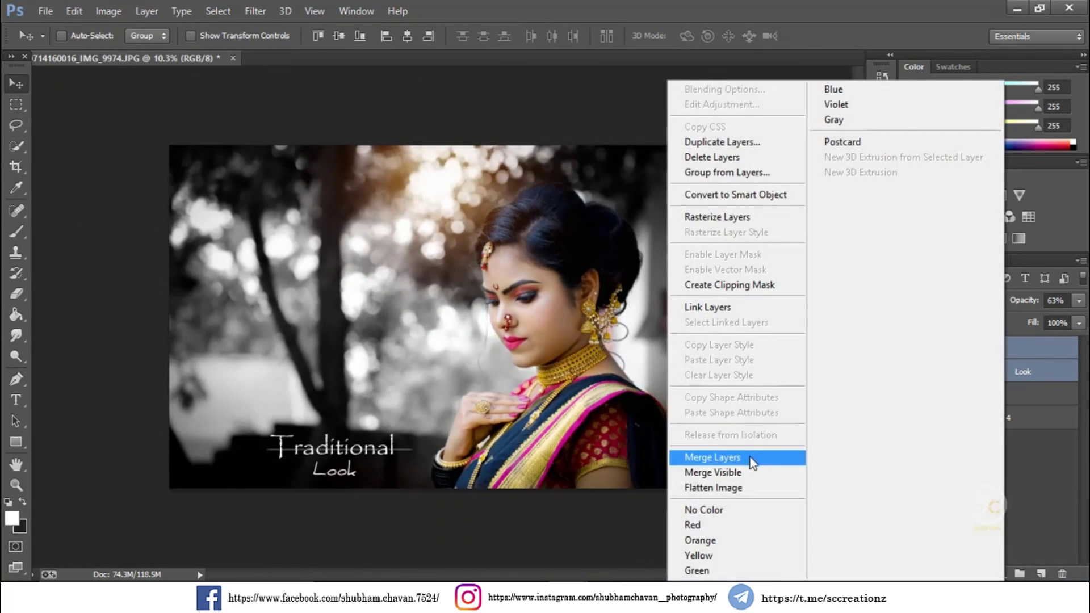
click(752, 457)
Shift the merged "Traditional Look" title slightly left and down on the dark wall, and scale it to about 108%
drag(376, 453, 362, 459)
key(ctrl+t)
drag(413, 482, 415, 481)
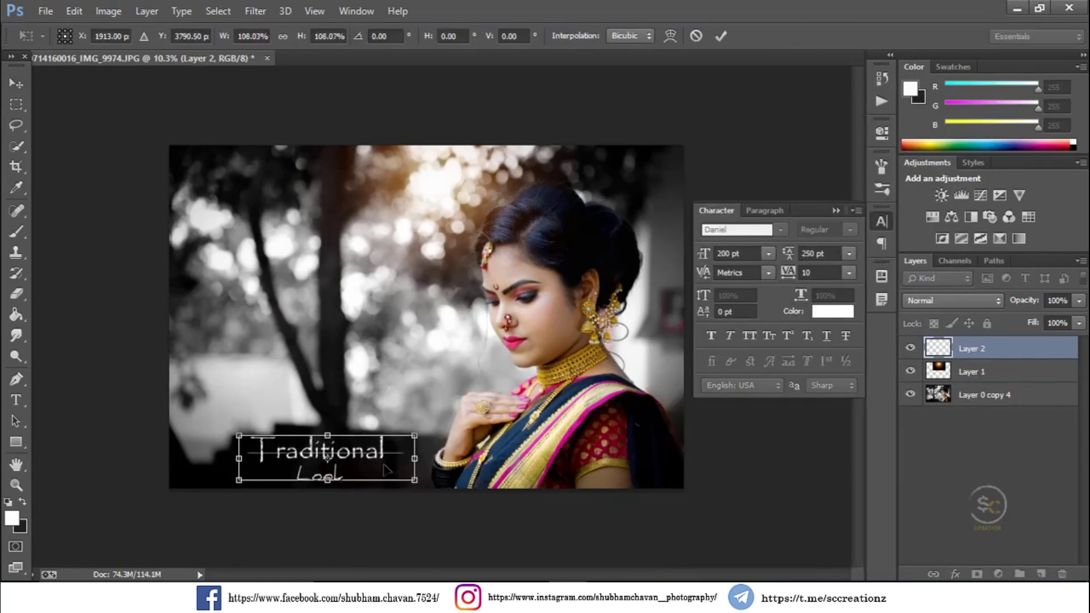
key(Return)
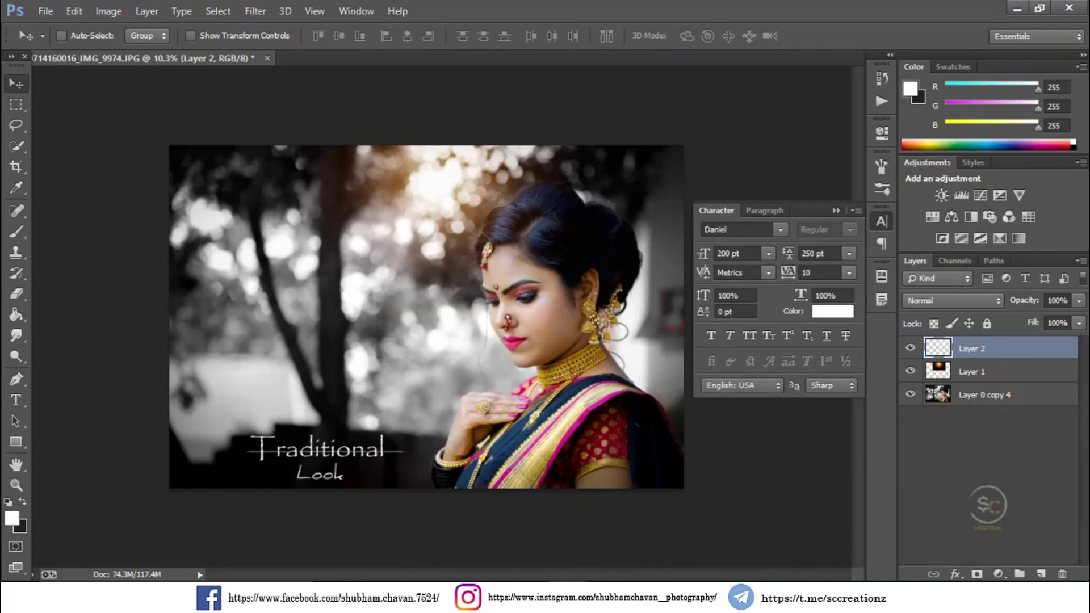
Merge all visible layers and apply a white 10 px centered Stroke to the image at 100% opacity
click(789, 473)
click(73, 11)
click(124, 236)
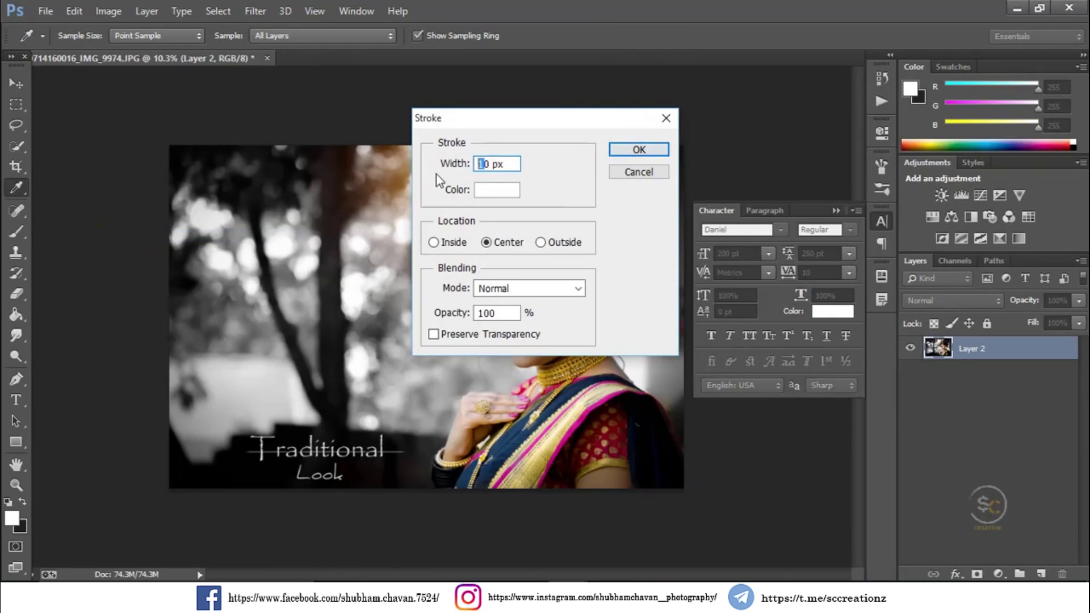
key(Return)
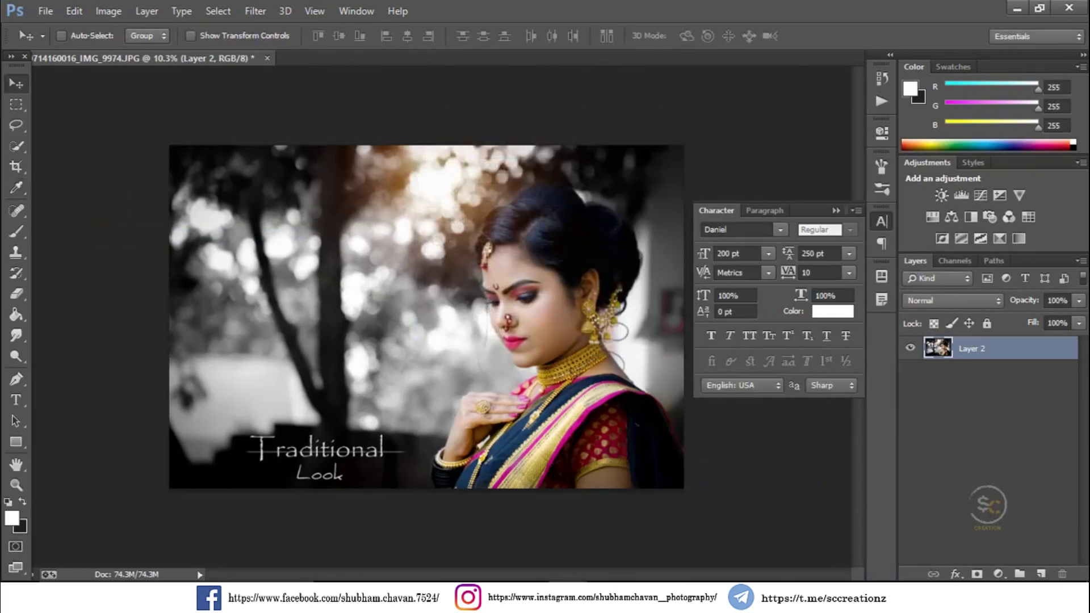